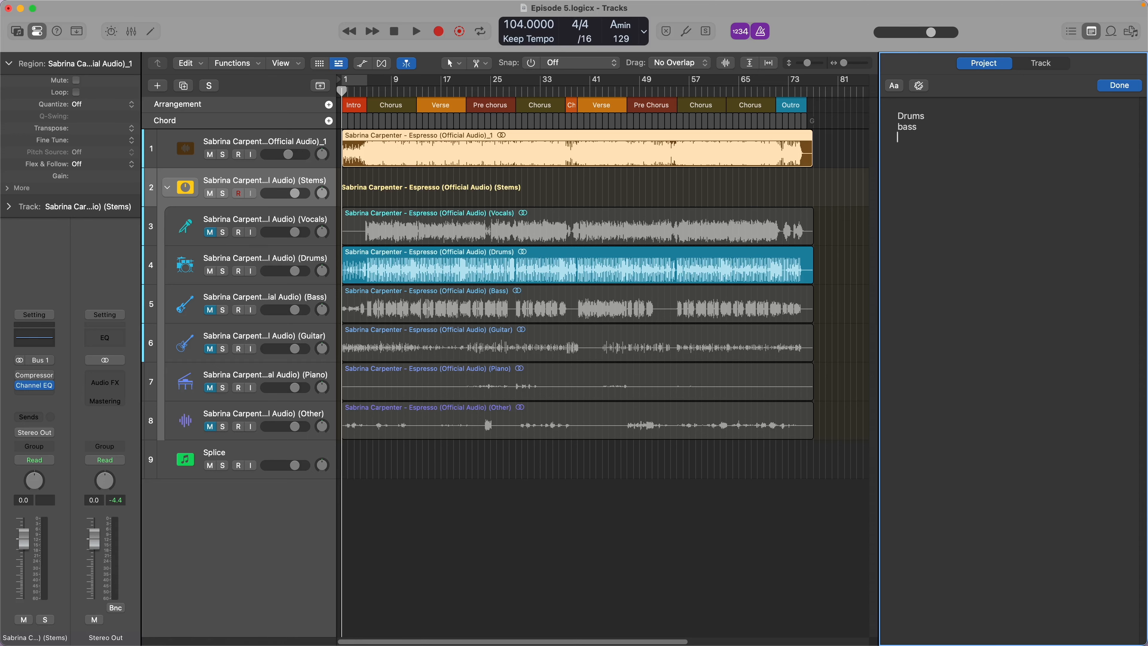
- Add "piano" and "strings synths" as further lines of the instrument list in the project notes
key("BackSpace")
type("iano")
key("Return")
type("strings synths")
key("Return")
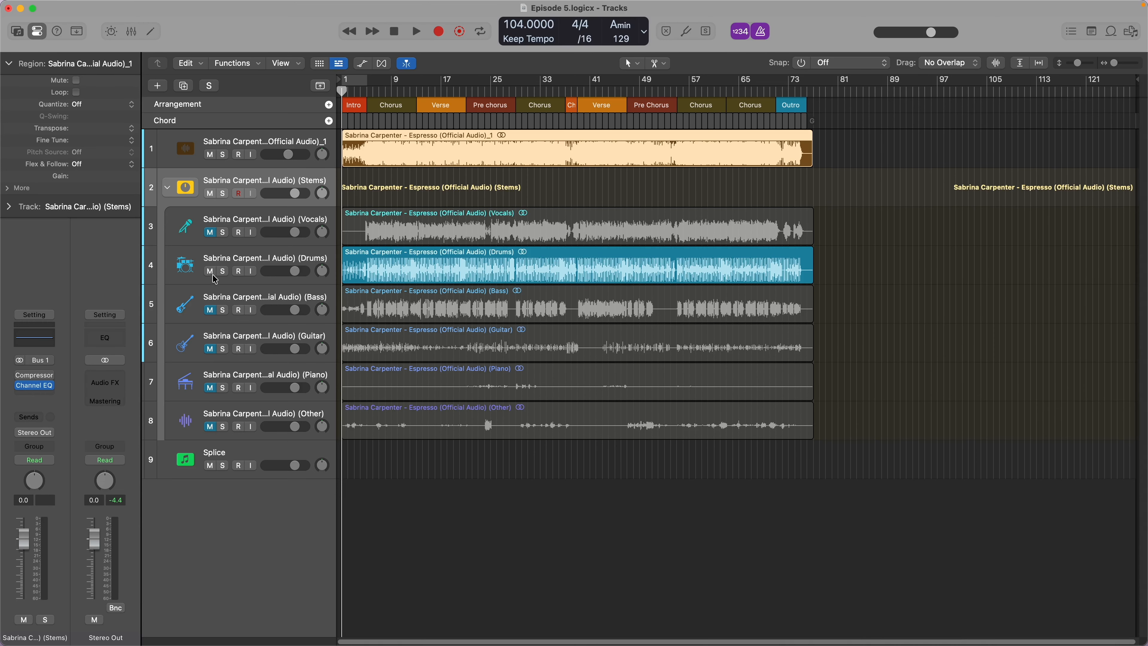
- Solo the Drums stem track and play the song from the intro into the first Chorus to study the drum part
left_click(223, 272)
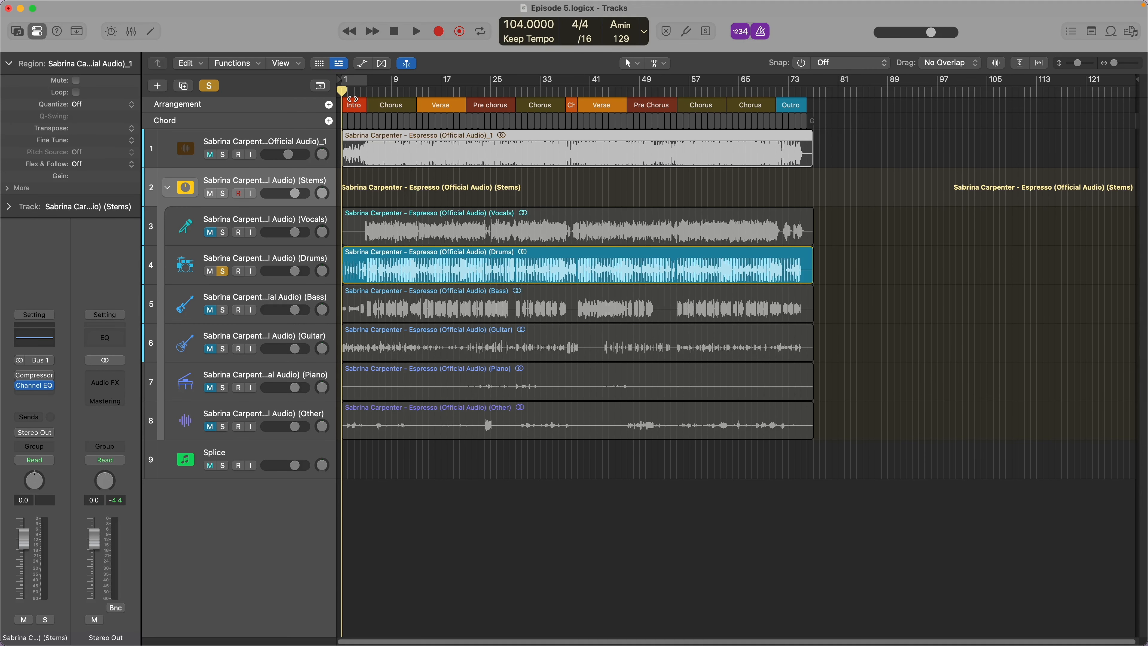
key("space")
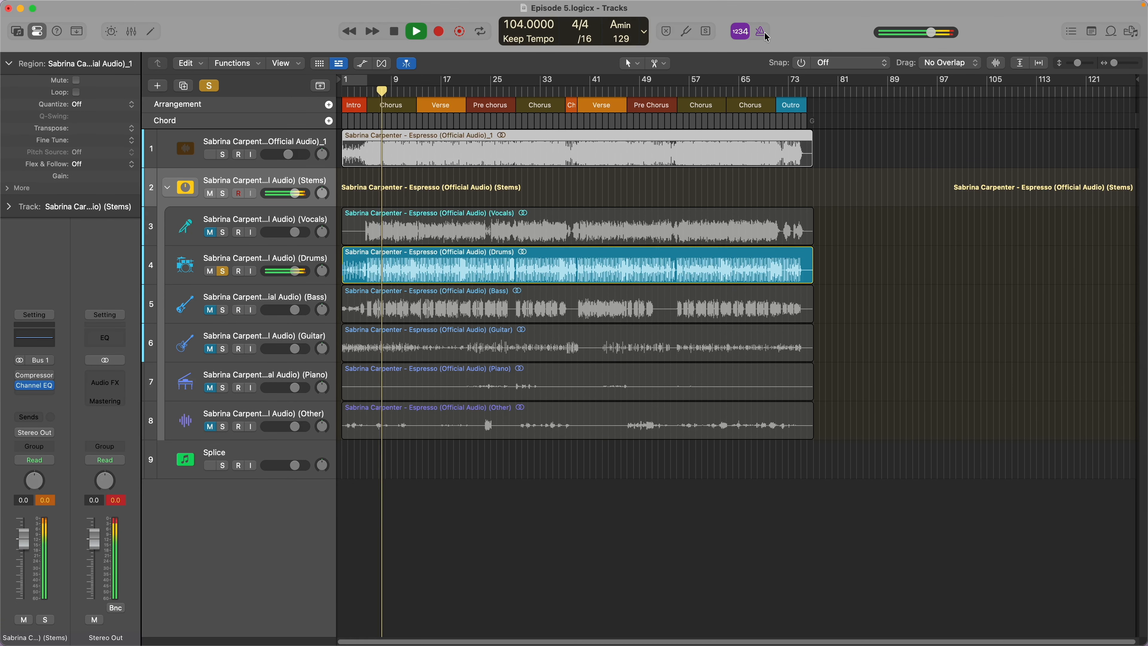
key("space")
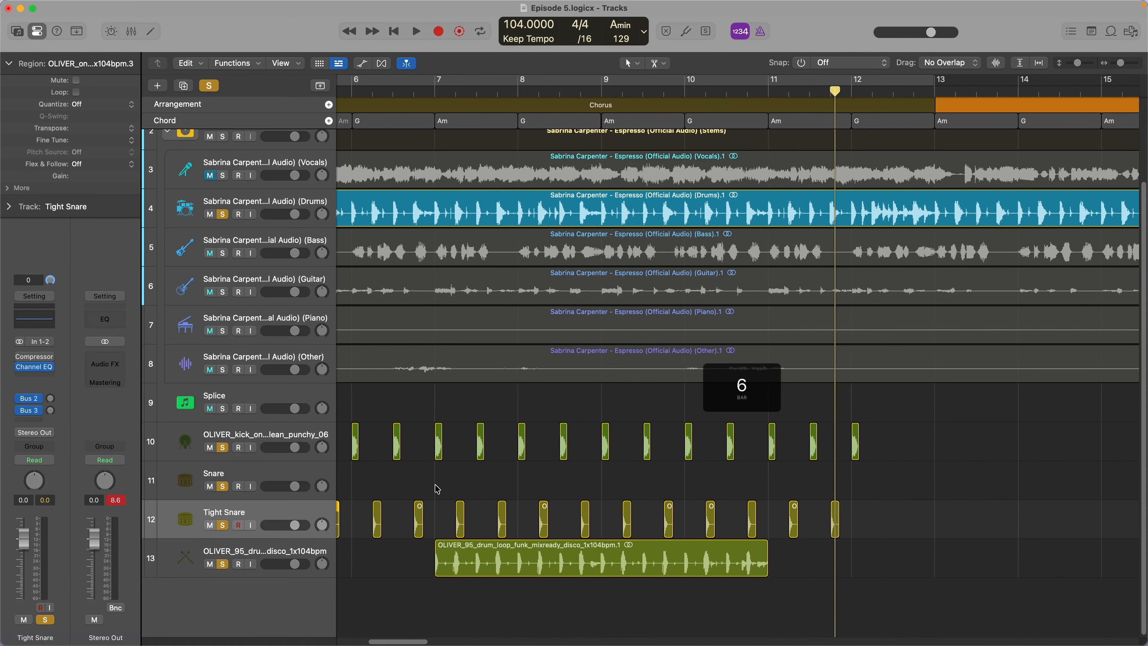
- Move the Tight Snare track above the Snare track and shift the funk disco drum loop region to start at bar 5
left_click_drag(296, 516, 294, 480)
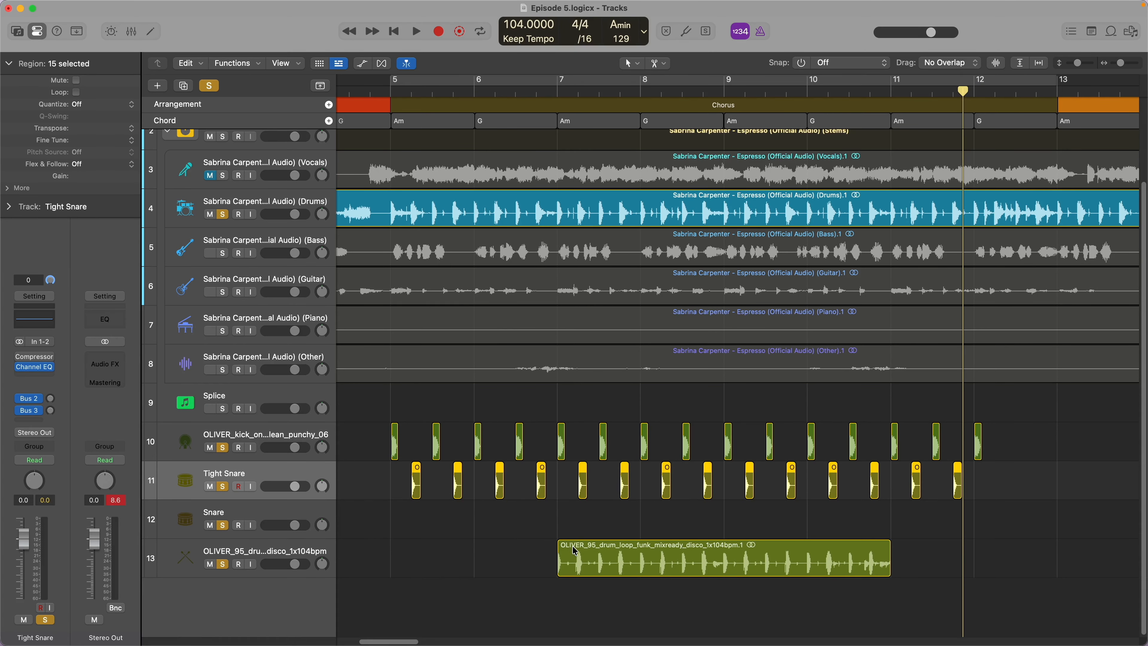
left_click_drag(571, 551, 409, 557)
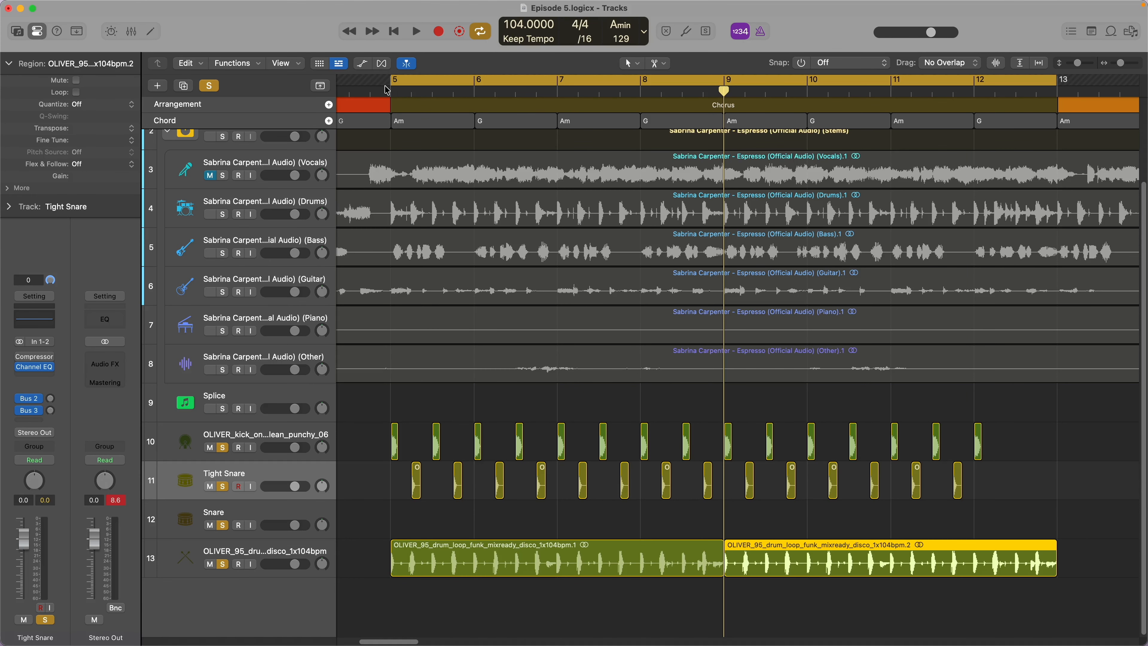
- Play the first Chorus from bar 5 while lowering the volumes of the funk drum loop and disco percussion loop tracks
key("space")
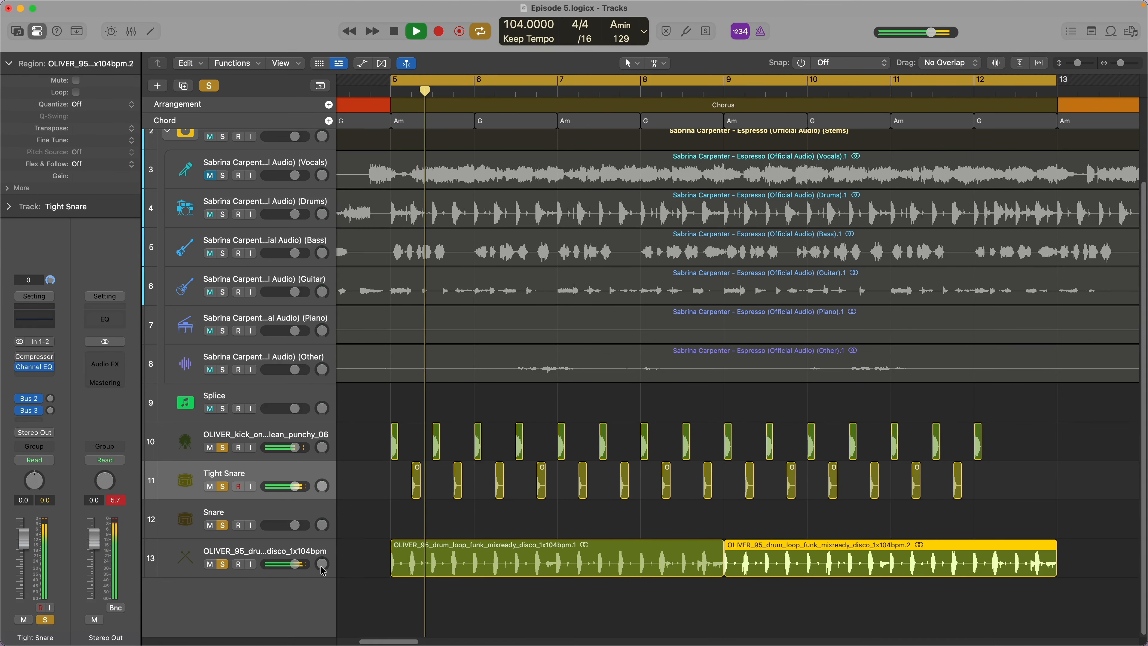
left_click_drag(279, 563, 270, 560)
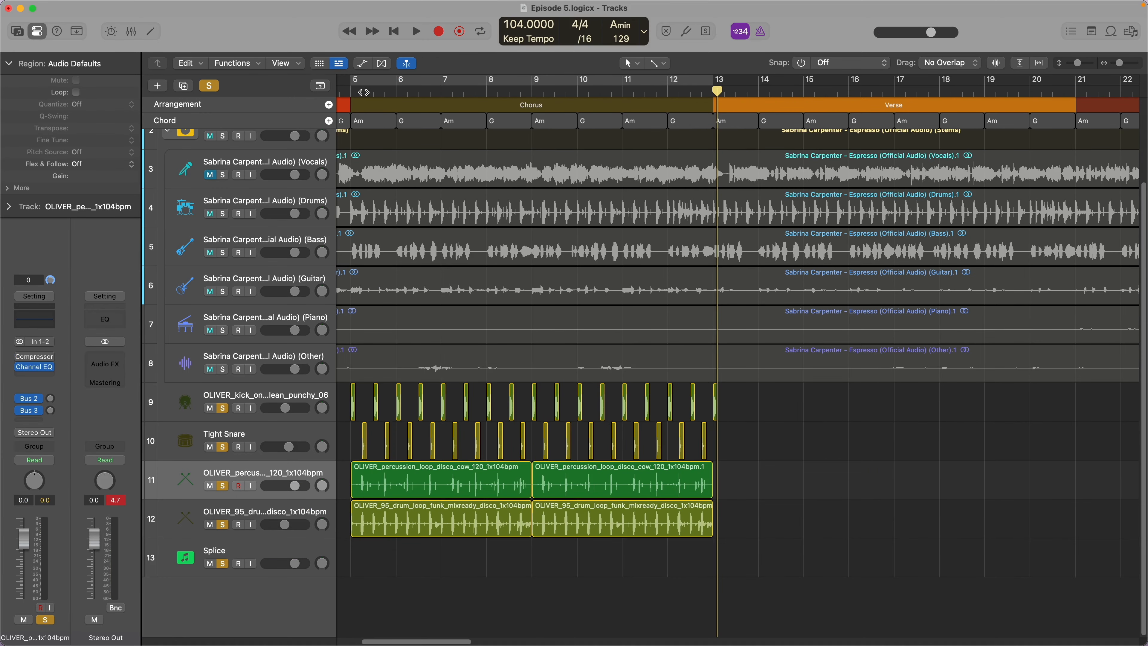
left_click(352, 93)
key("space")
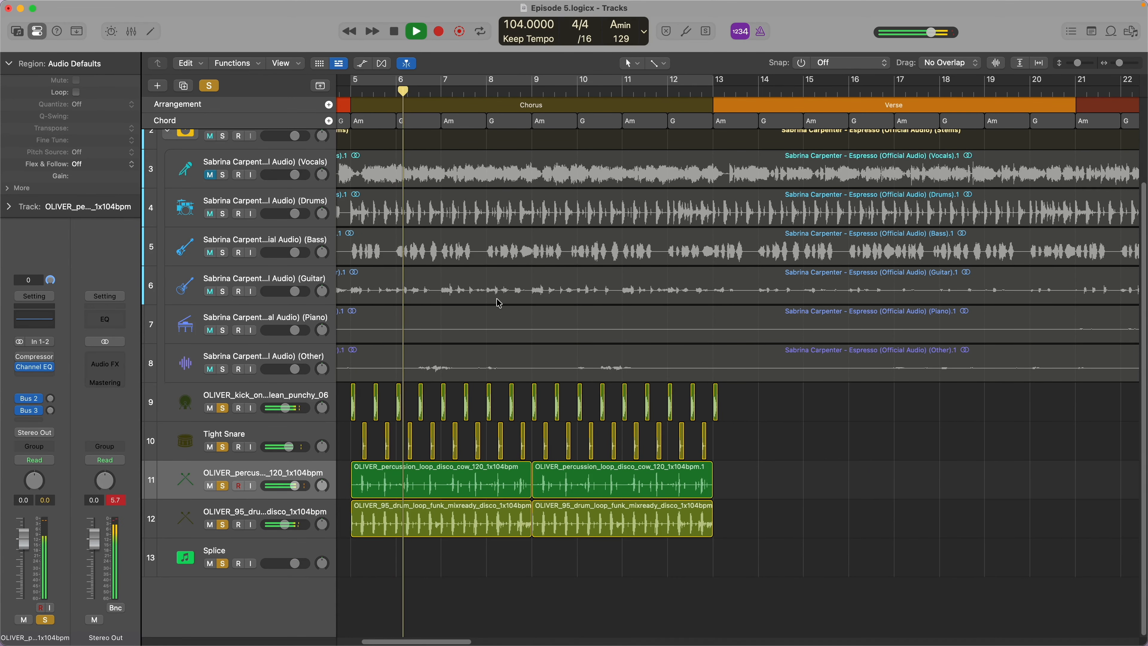
left_click_drag(294, 485, 282, 484)
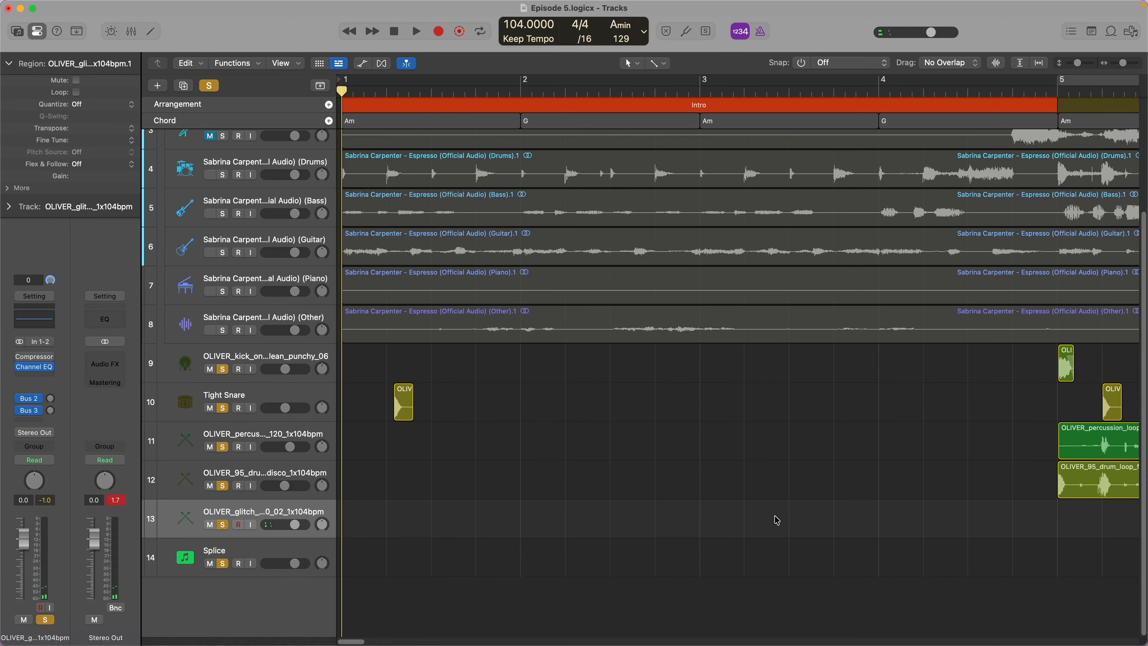
- Duplicate the glitch drum loop region from bar 15 onwards until the copies fill the first Verse up to bar 21
scroll(773, 516, "right", 20)
scroll(772, 516, "left", 3)
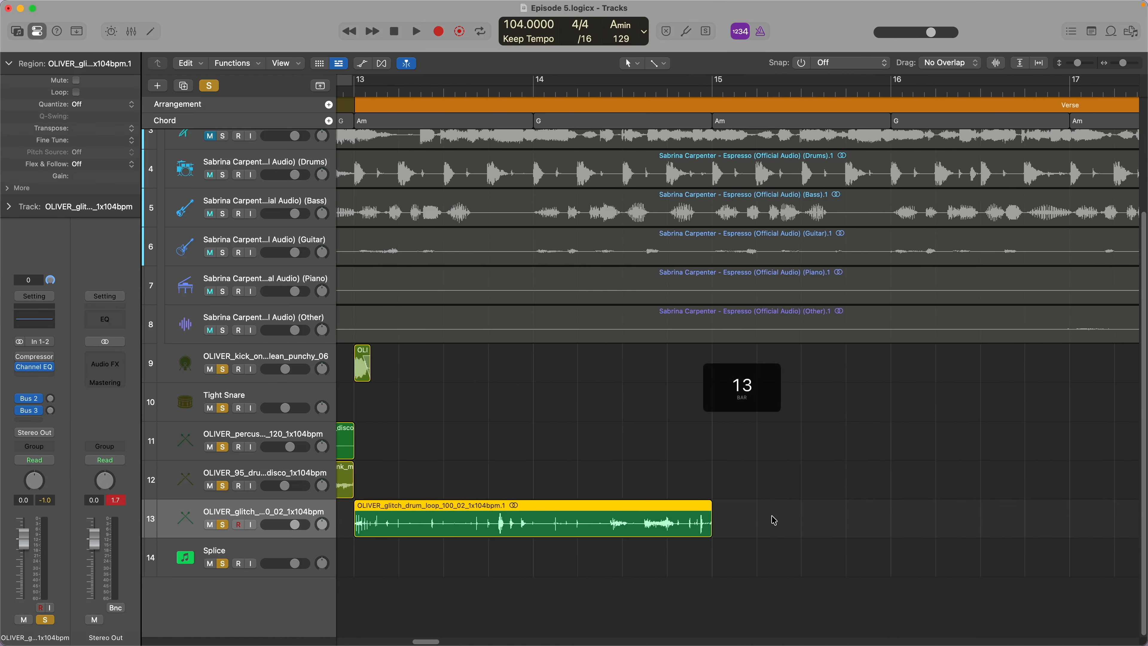
scroll(774, 520, "left", 2)
scroll(773, 520, "down", 5)
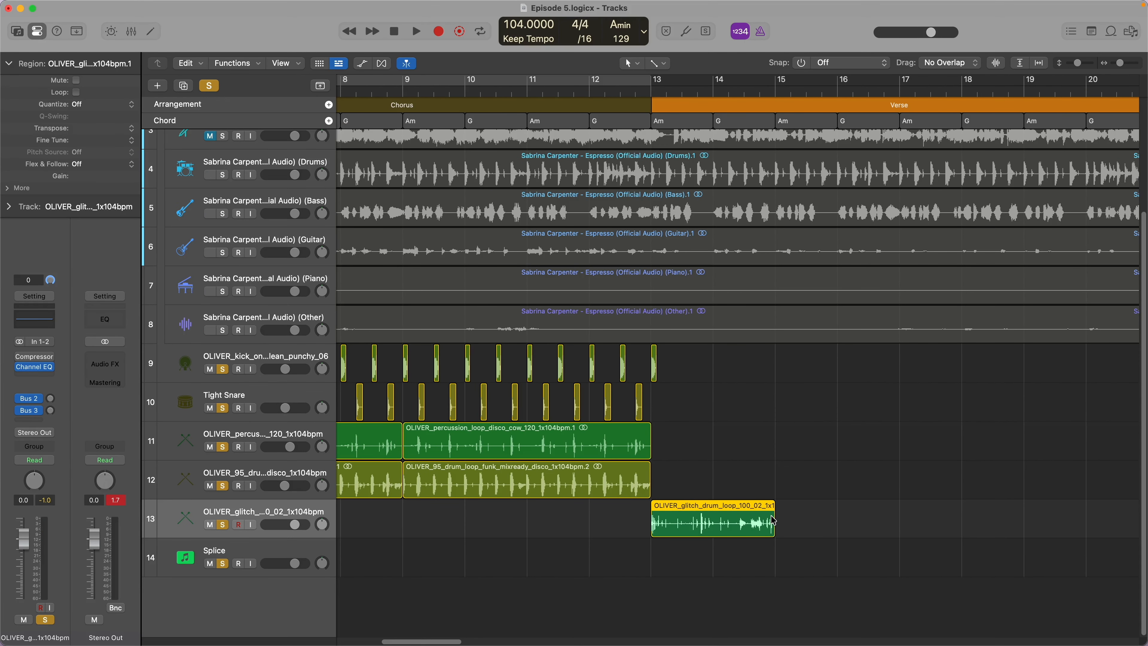
left_click(775, 89)
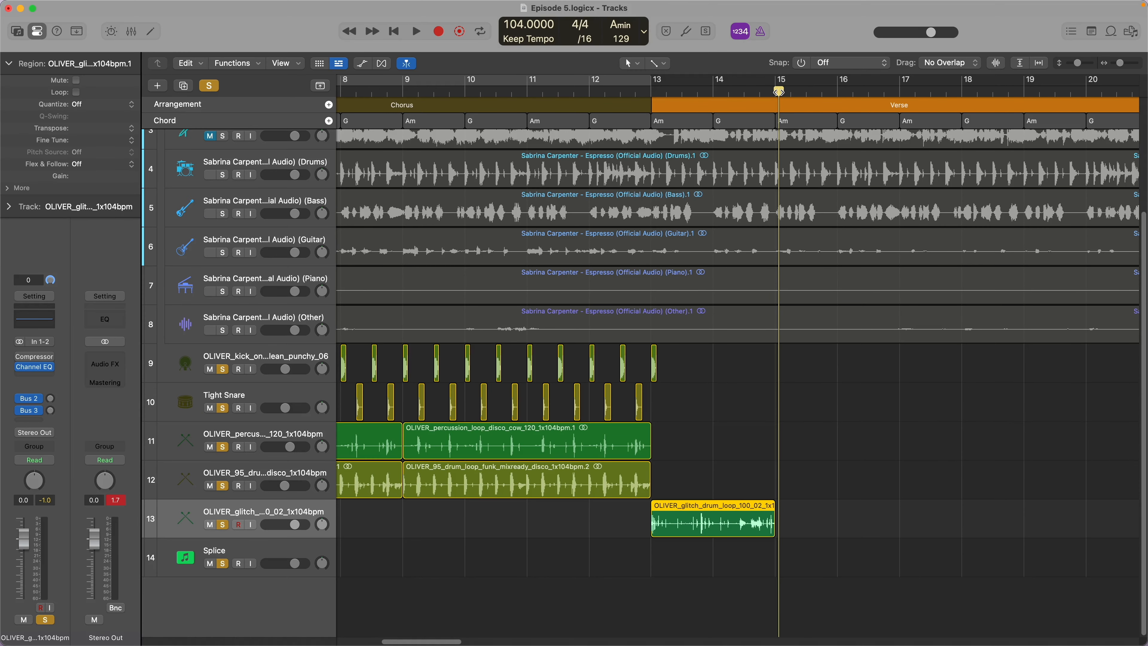
scroll(847, 378, "up", 5)
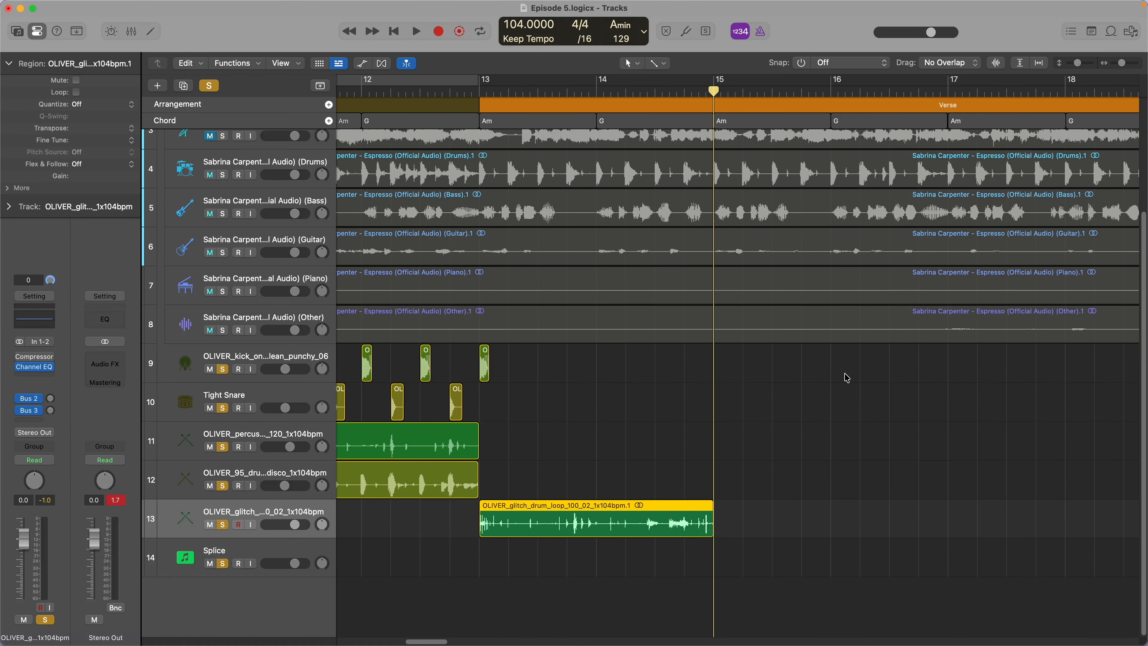
key("super+v")
key("super+r")
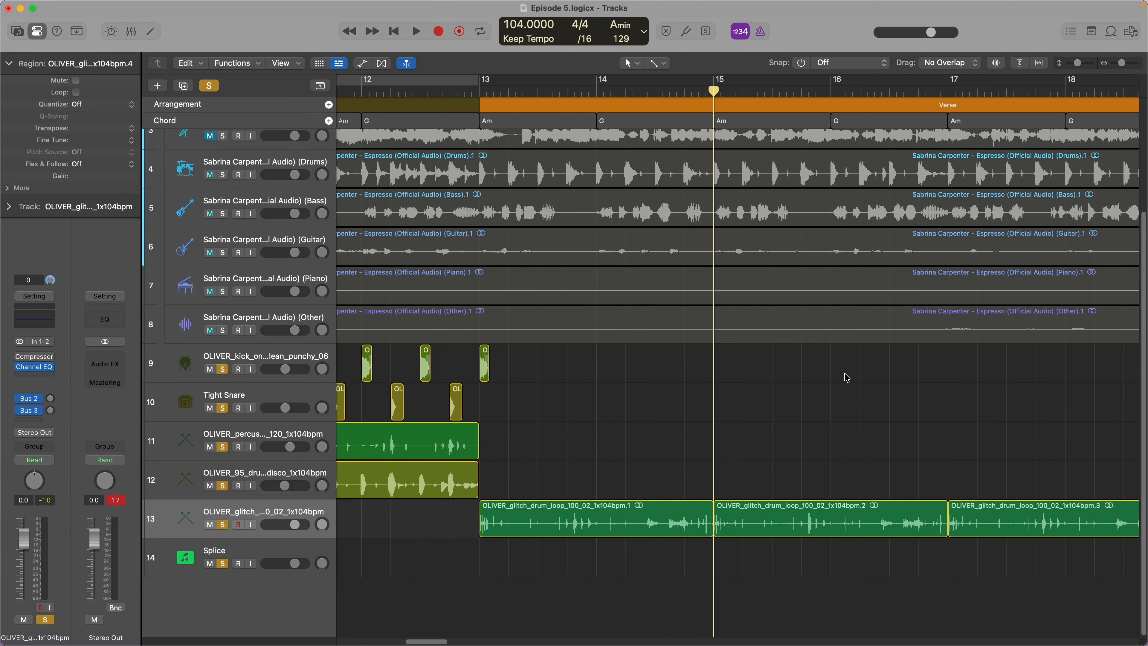
key("super+r")
scroll(847, 377, "right", 10)
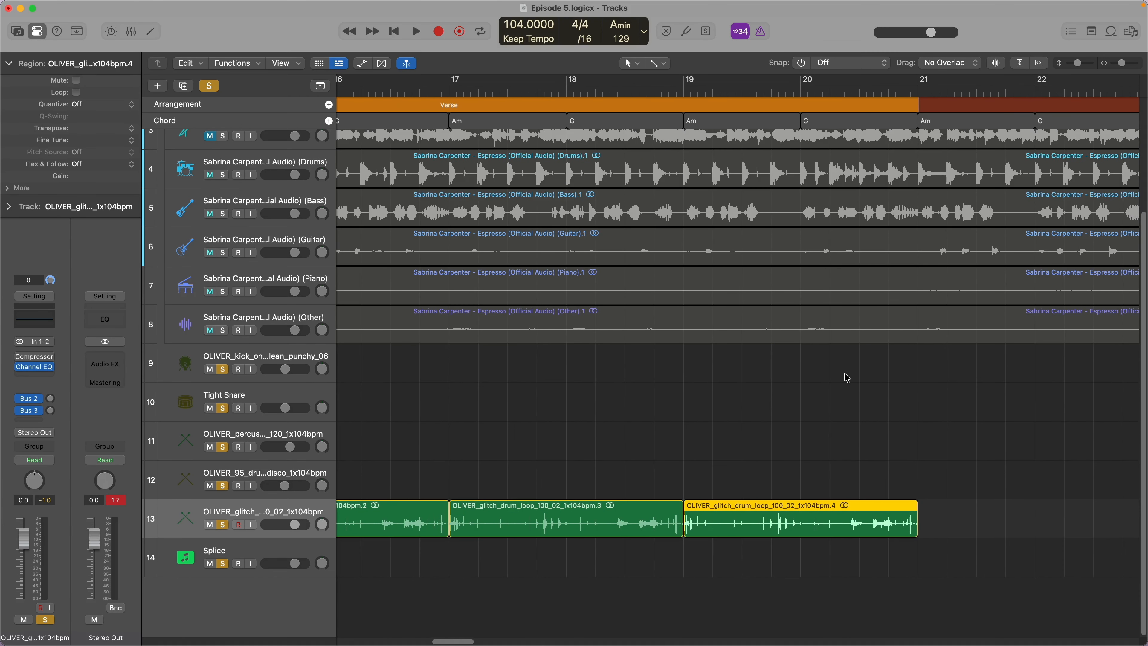
scroll(847, 378, "left", 10)
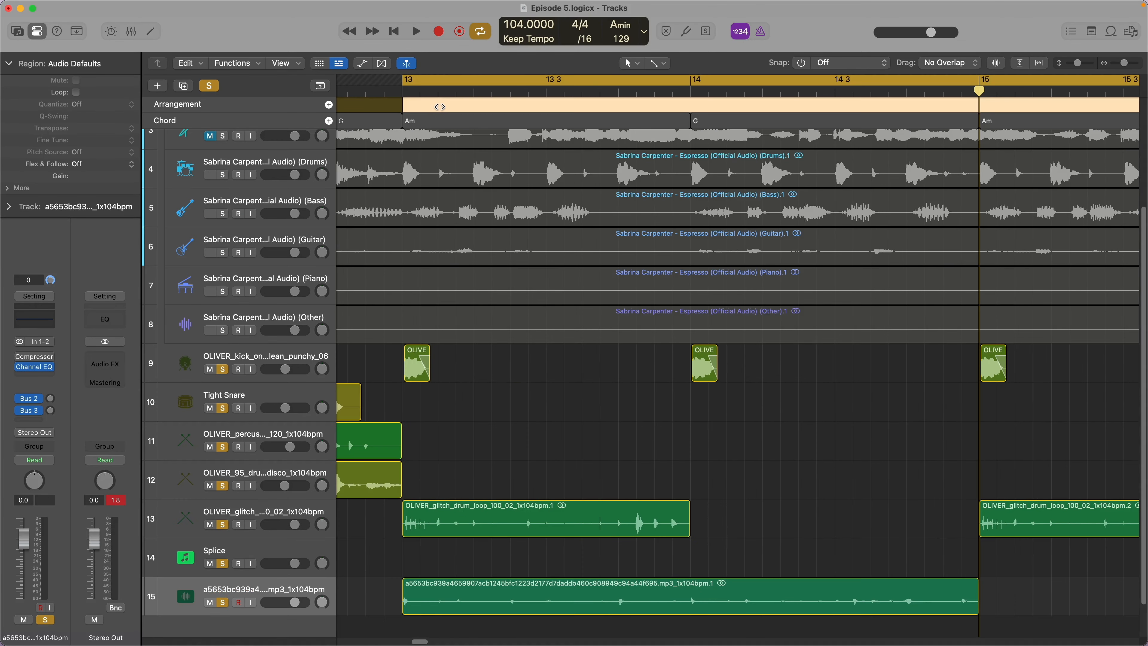
- Select the first Pre chorus marker in the arrangement and set the cycle range to that section
left_click(517, 361)
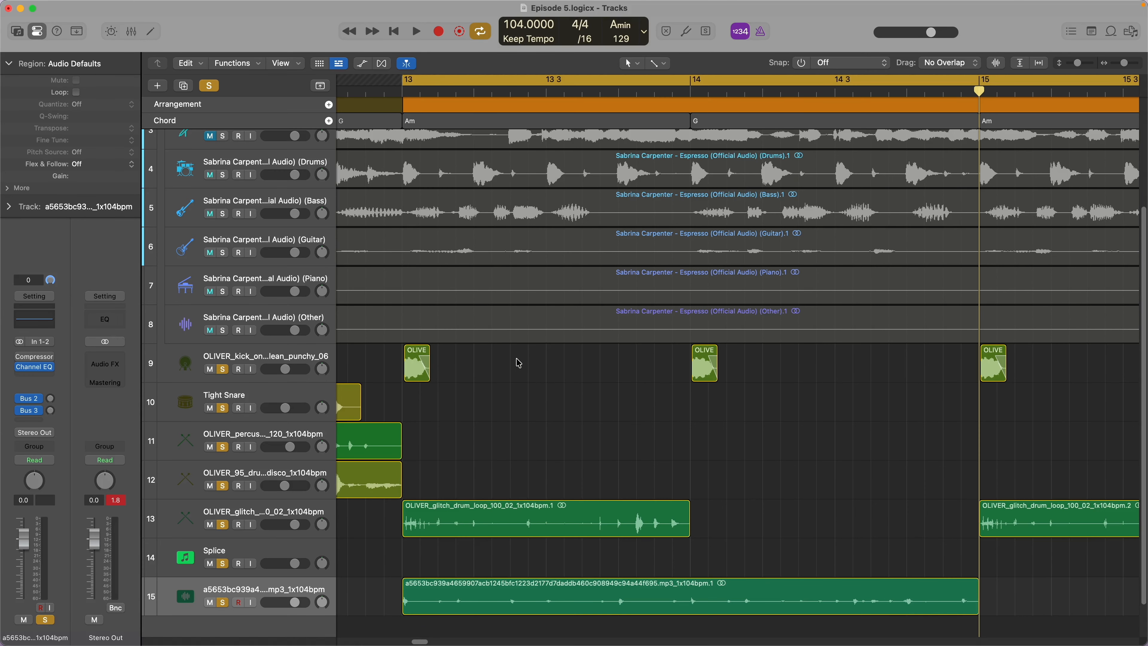
left_click(405, 103)
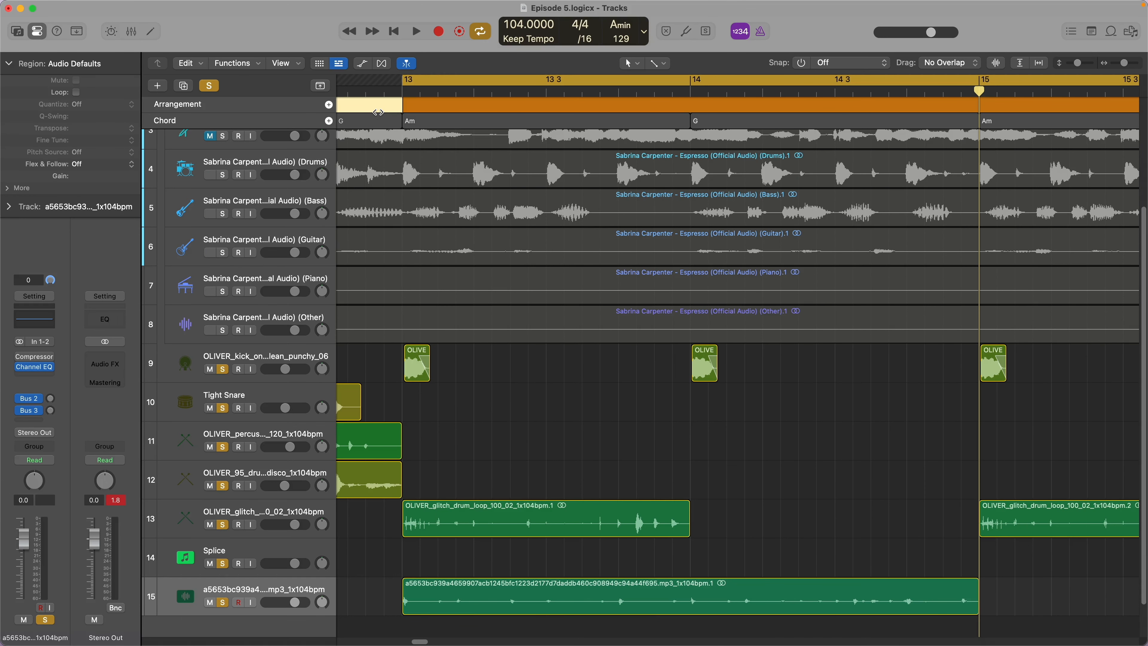
scroll(541, 317, "down", 10)
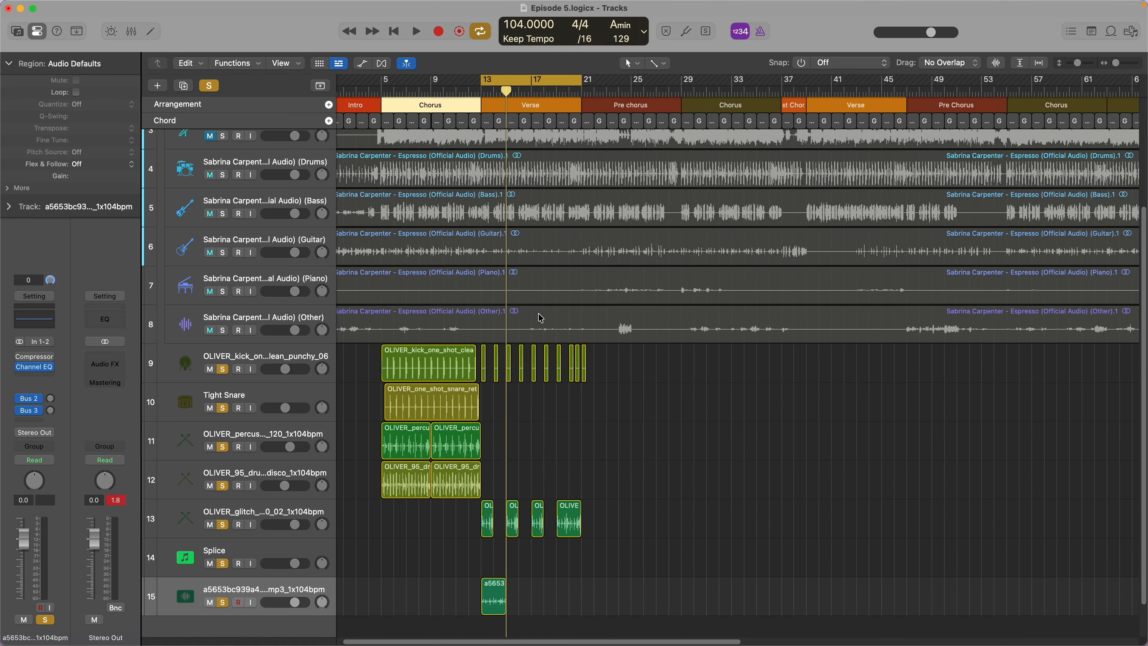
scroll(541, 318, "up", 2)
left_click(509, 109)
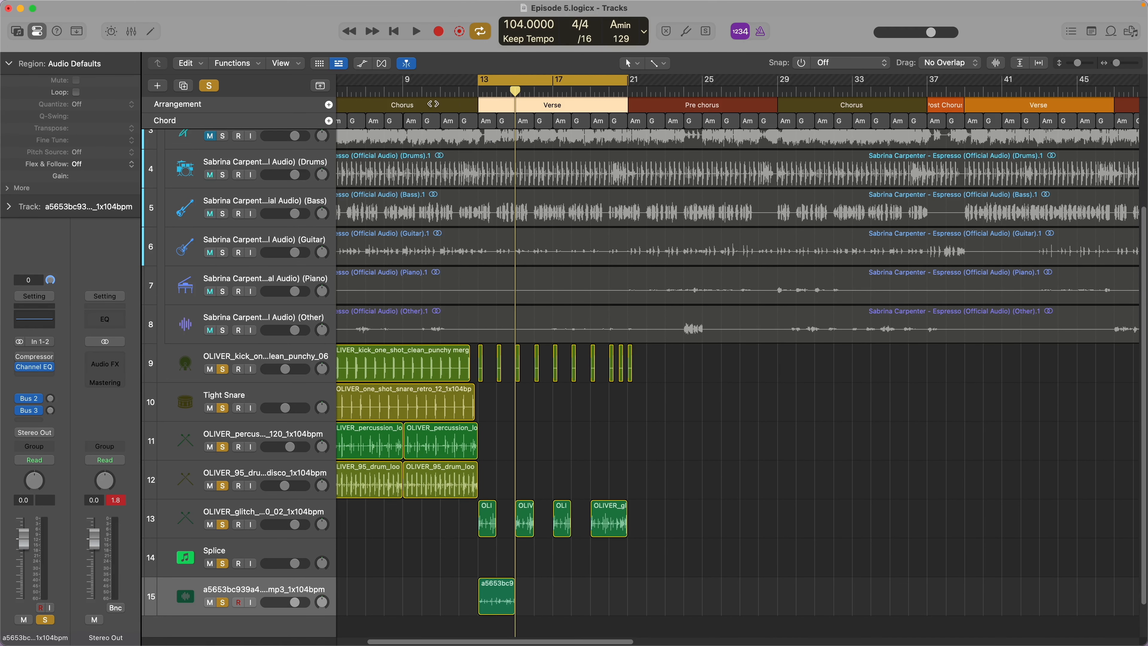
left_click(742, 102)
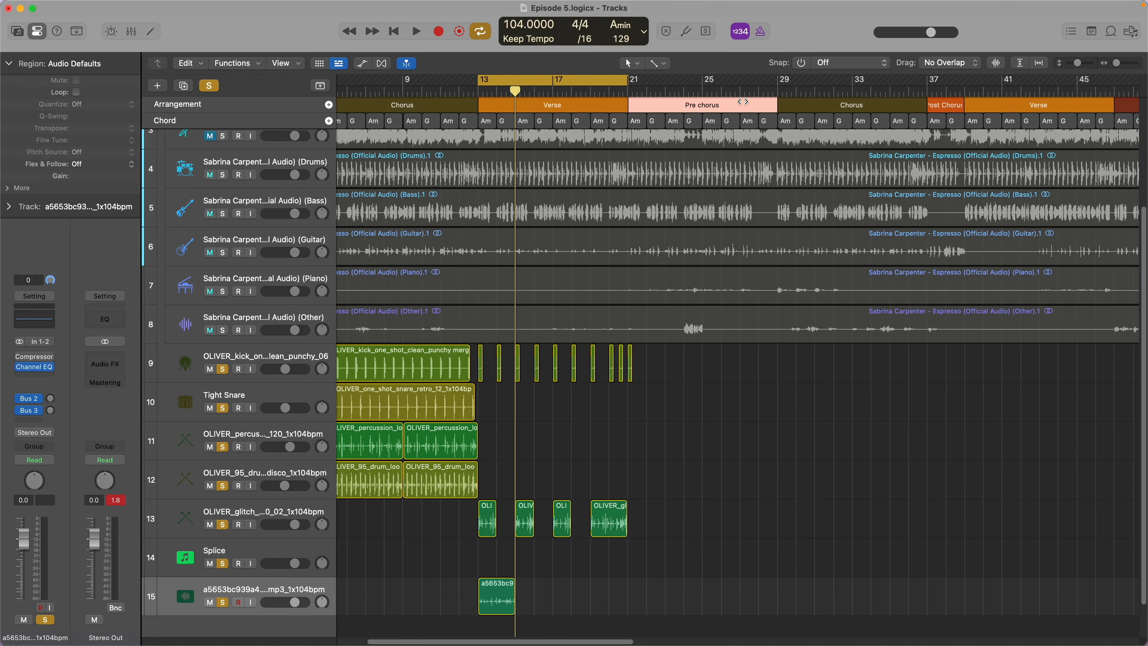
key("super+u")
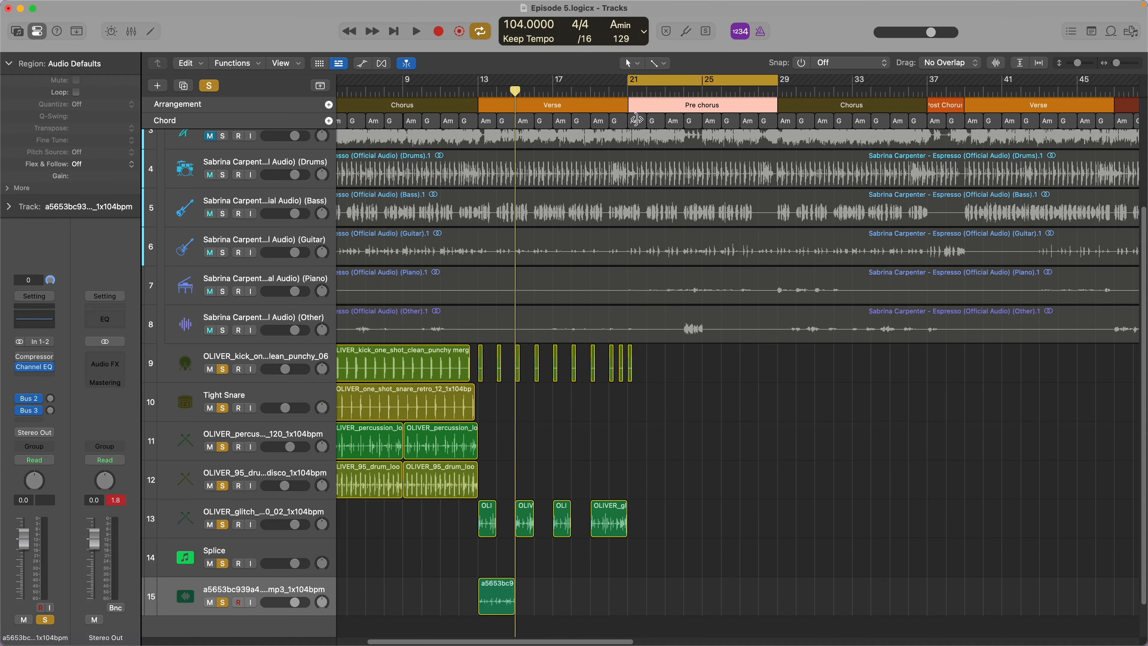
- Set the cycle range to the first Verse section, play back its drums and return the playhead to bar 13
left_click_drag(571, 104, 570, 104)
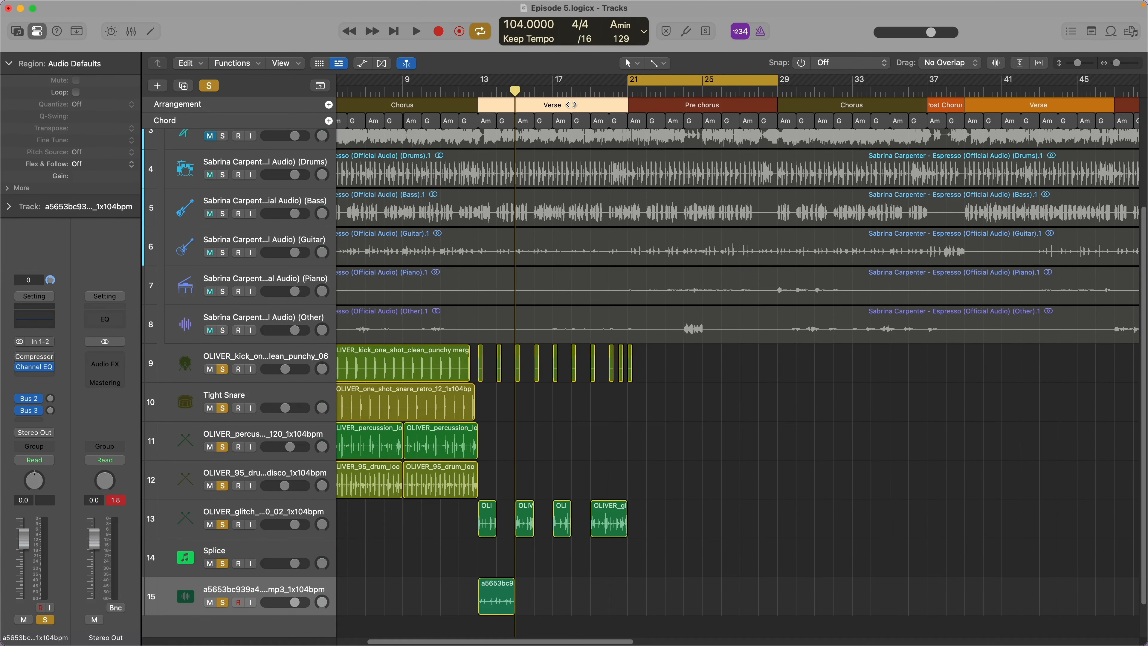
key("u")
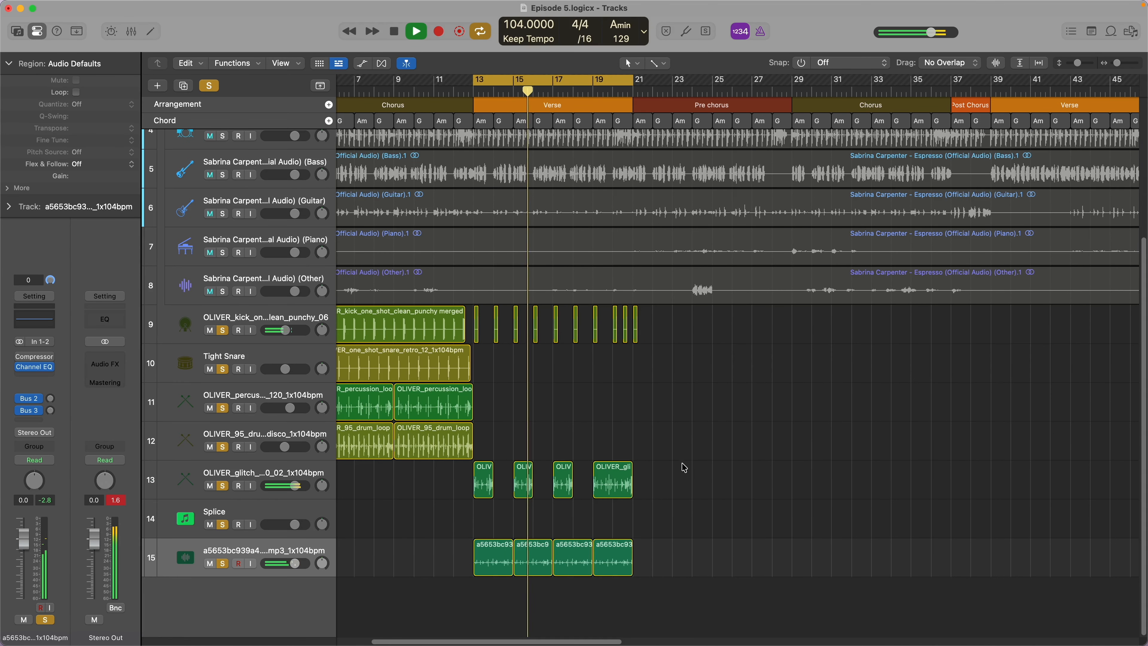
key("space")
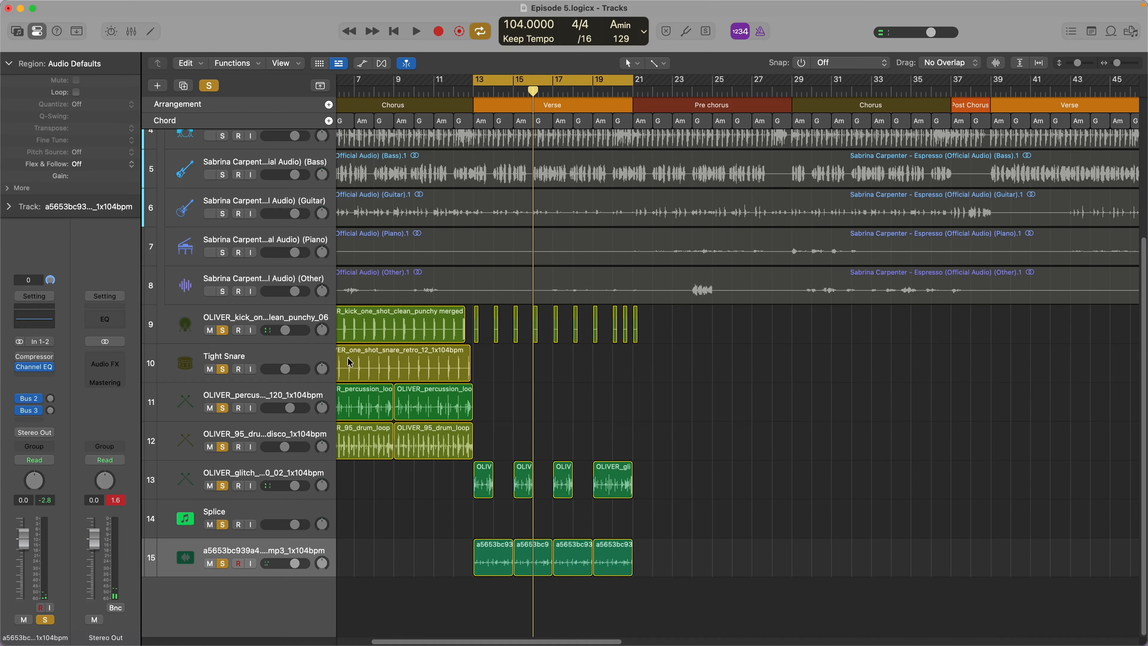
key("super+Tab")
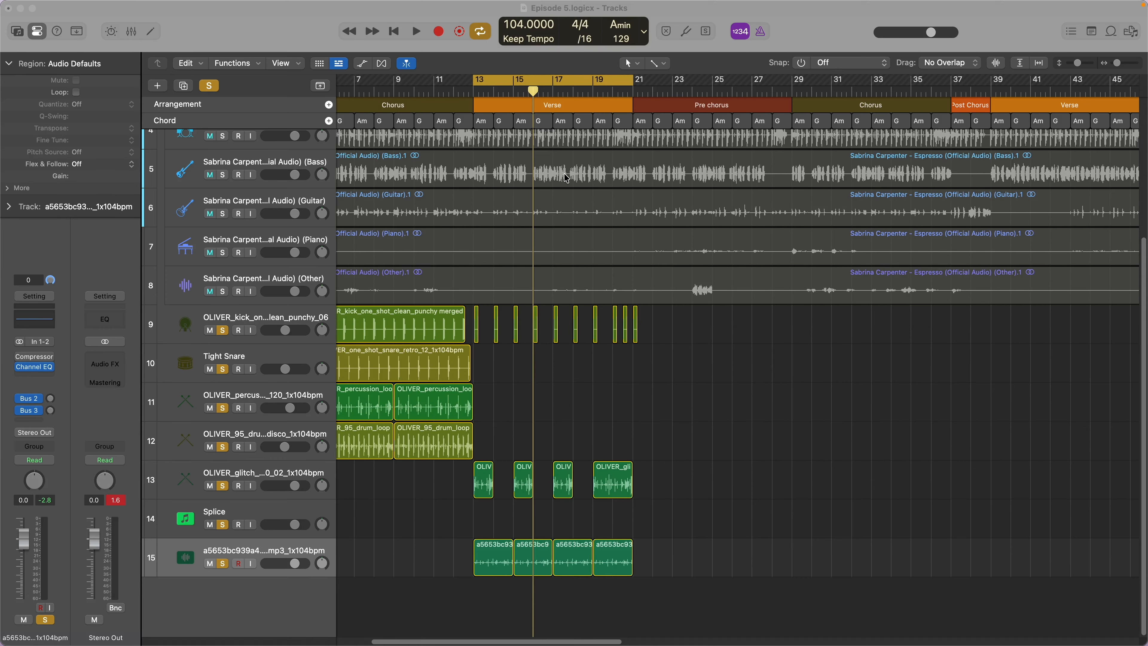
key("Return")
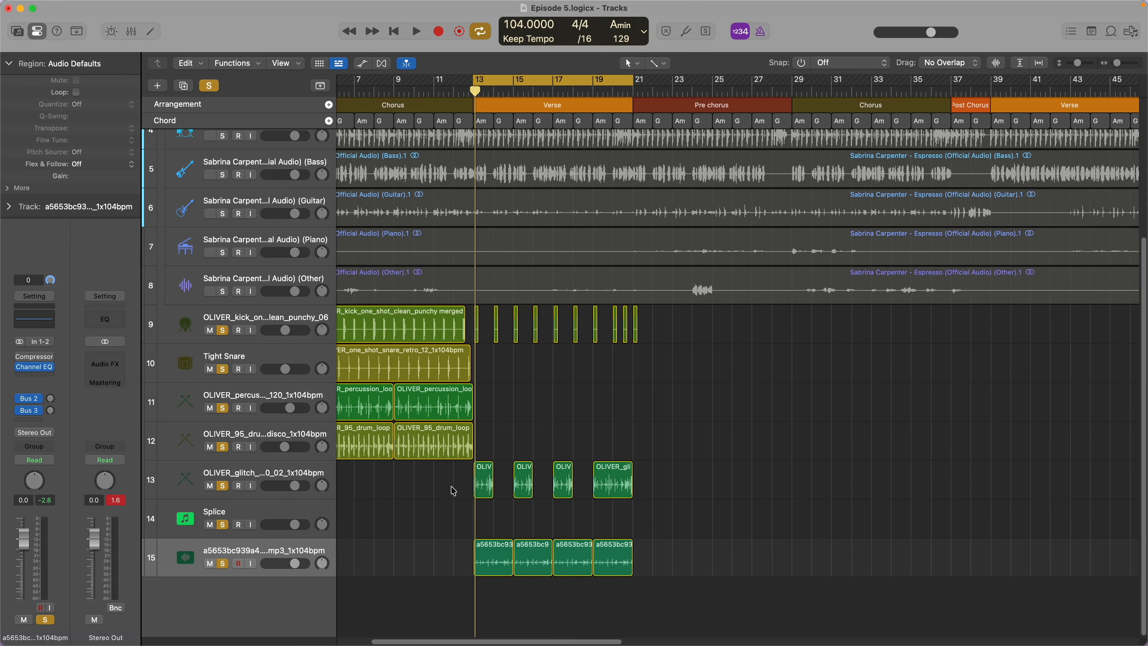
- Copy the kick, snare, percussion and drum loop regions of the first Chorus to the second Chorus at bar 29
scroll(456, 487, "right", 2)
scroll(452, 487, "left", 6)
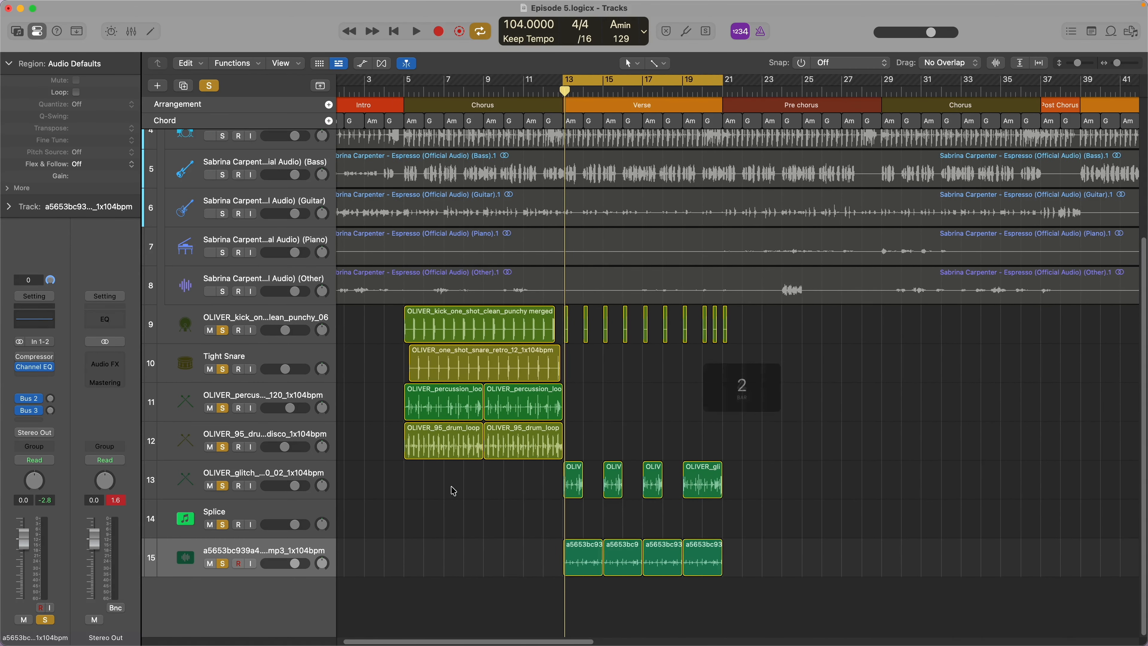
left_click_drag(526, 482, 434, 338)
key("super+c")
left_click(881, 91)
key("super+v")
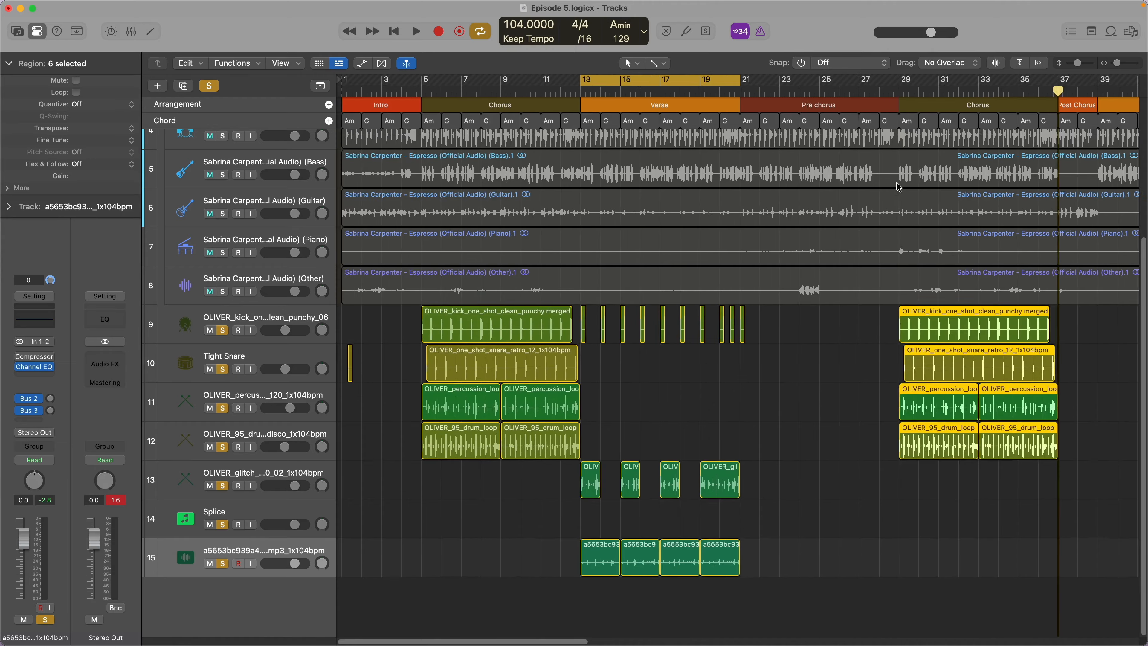
- Paste the copied Chorus drum regions twice in a row to fill the last two Chorus sections before the Outro
scroll(900, 186, "right", 15)
left_click(626, 91)
key("super+v")
key("super+v")
scroll(879, 342, "up", 5)
scroll(694, 457, "down", 10)
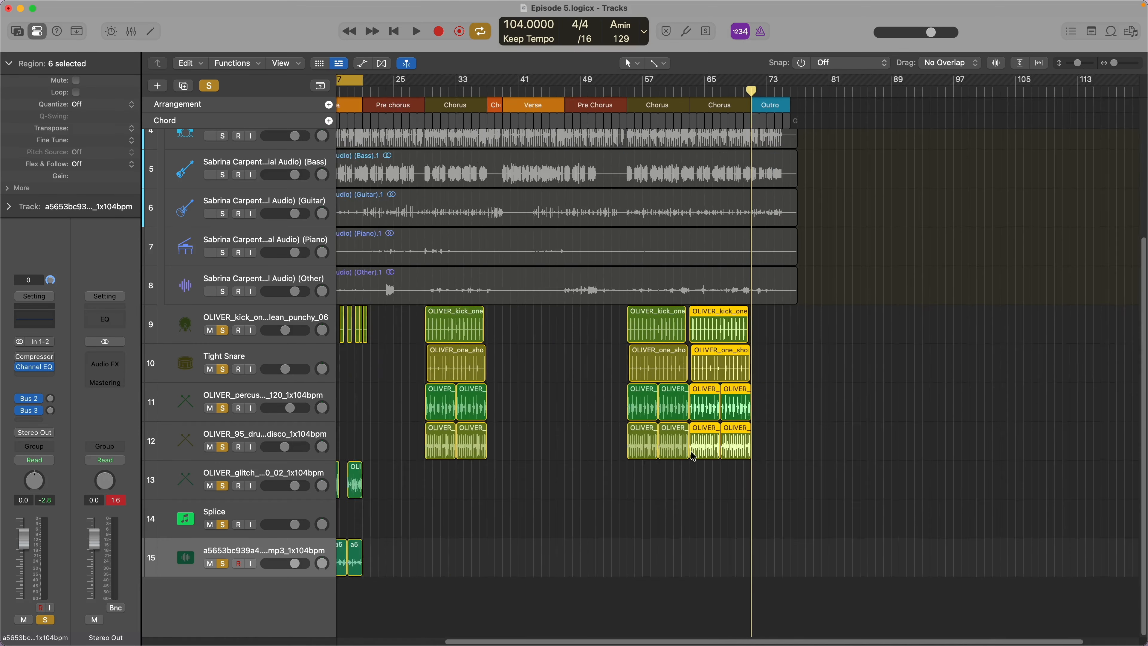
- Join the first Verse's kick, glitch loop and bottom percussion regions into one region per track and copy them to the second Verse
scroll(694, 456, "left", 5)
left_click_drag(500, 624, 425, 333)
key("c")
left_click(423, 90)
left_click_drag(500, 337, 426, 331)
key("super+j")
left_click_drag(487, 489, 426, 480)
key("super+j")
left_click_drag(487, 561, 427, 557)
key("super+j")
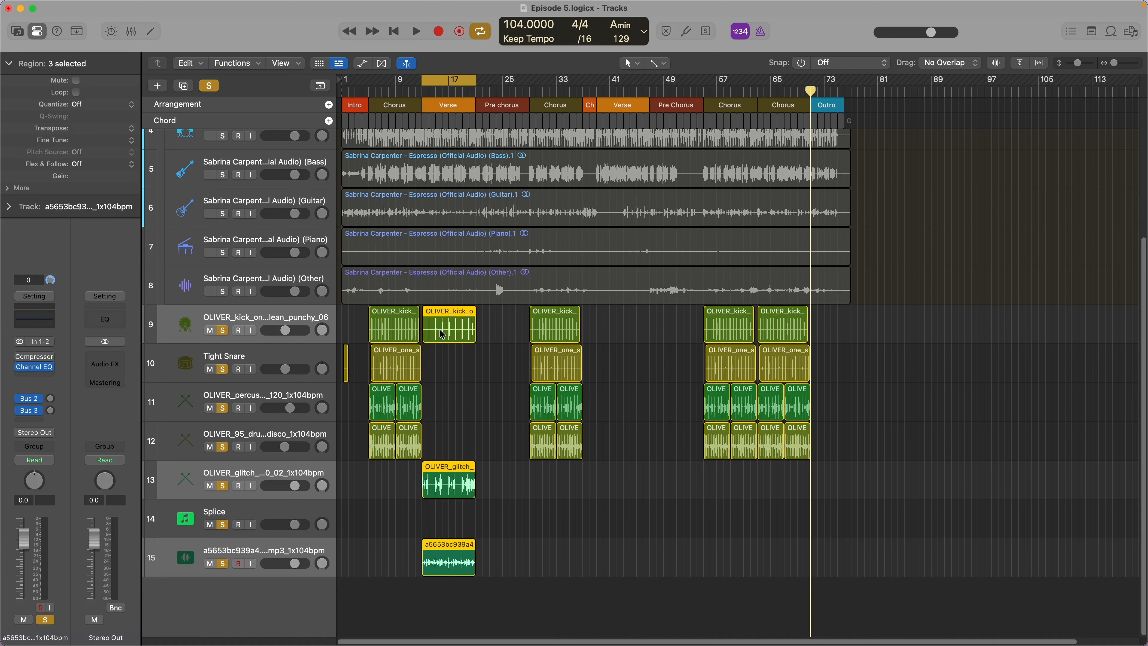
left_click(597, 91)
key("super+v")
- Group the six selected drum tracks into a folder track stack
right_click(329, 446)
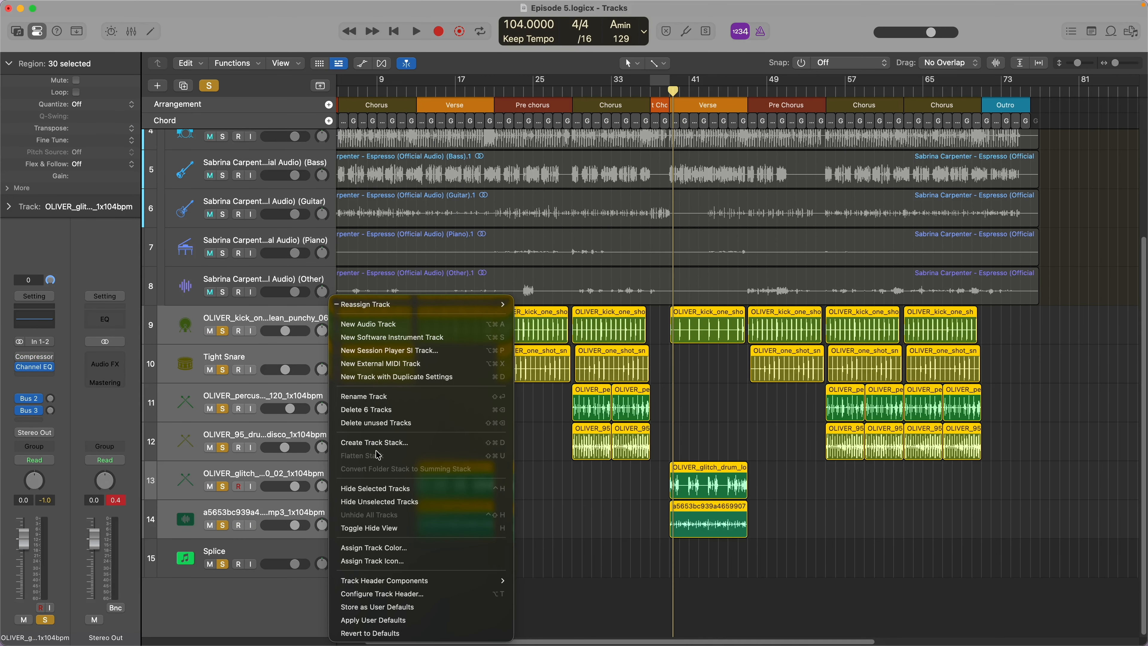
left_click(362, 444)
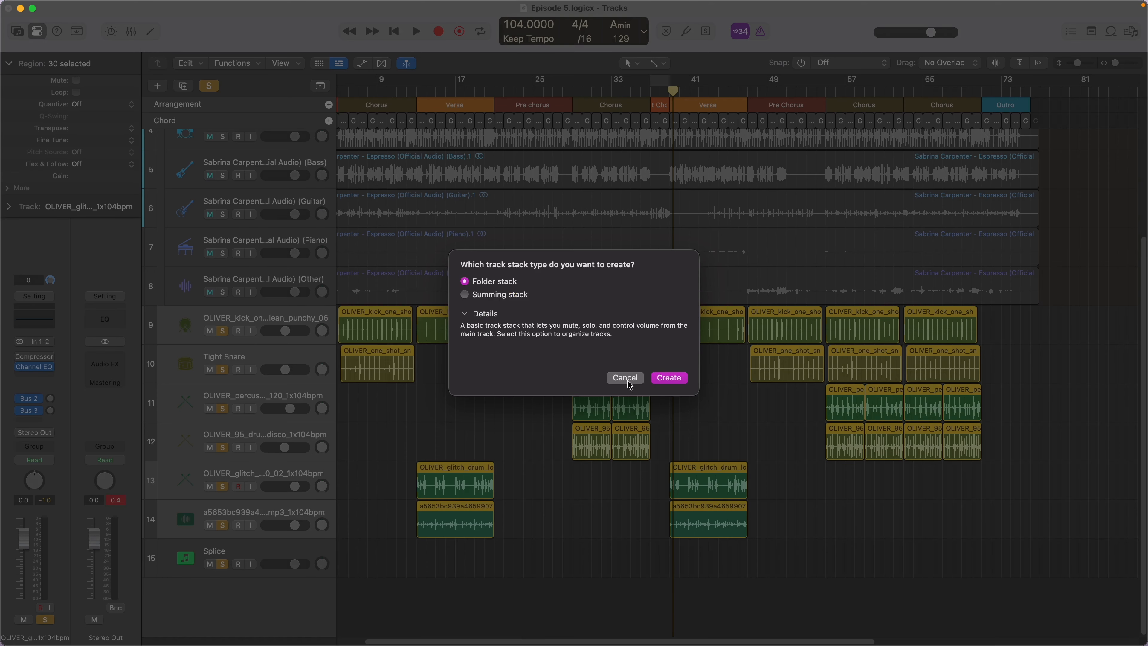
left_click(669, 379)
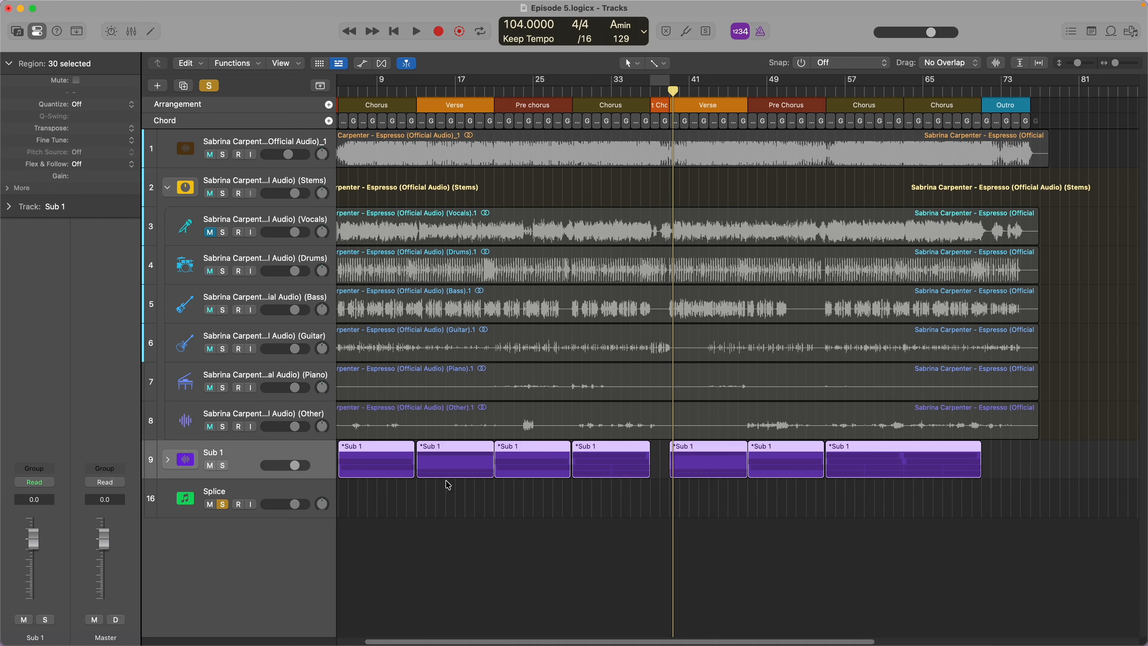
- Rename the new drum folder stack to Drums and collapse it
double_click(213, 453)
type("Drums")
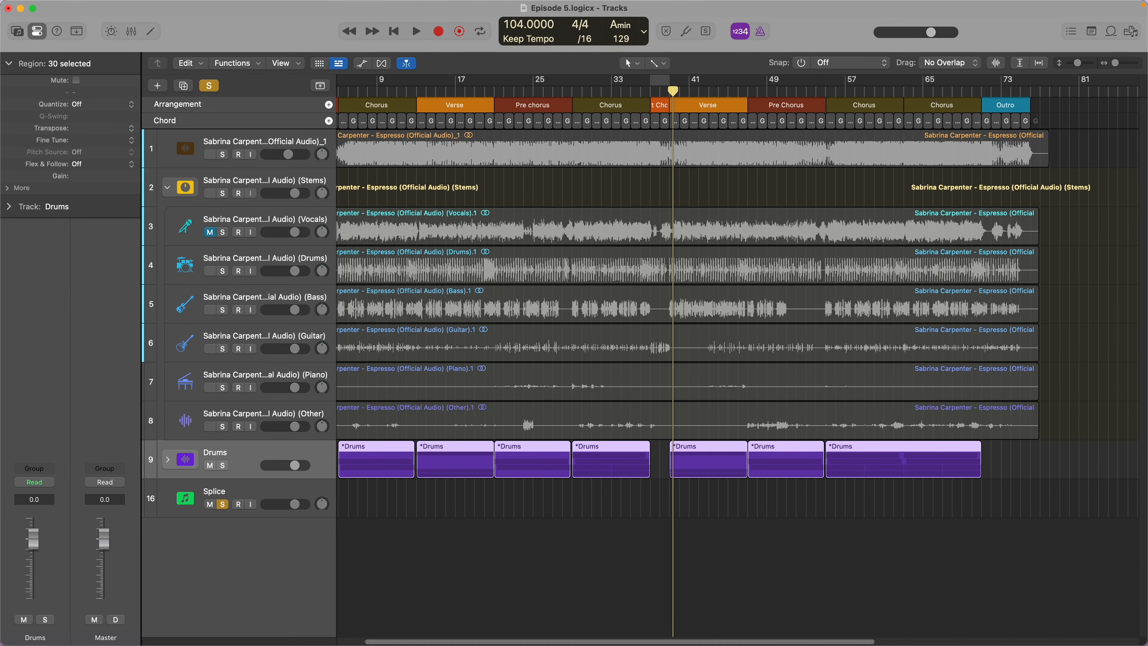
key("Return")
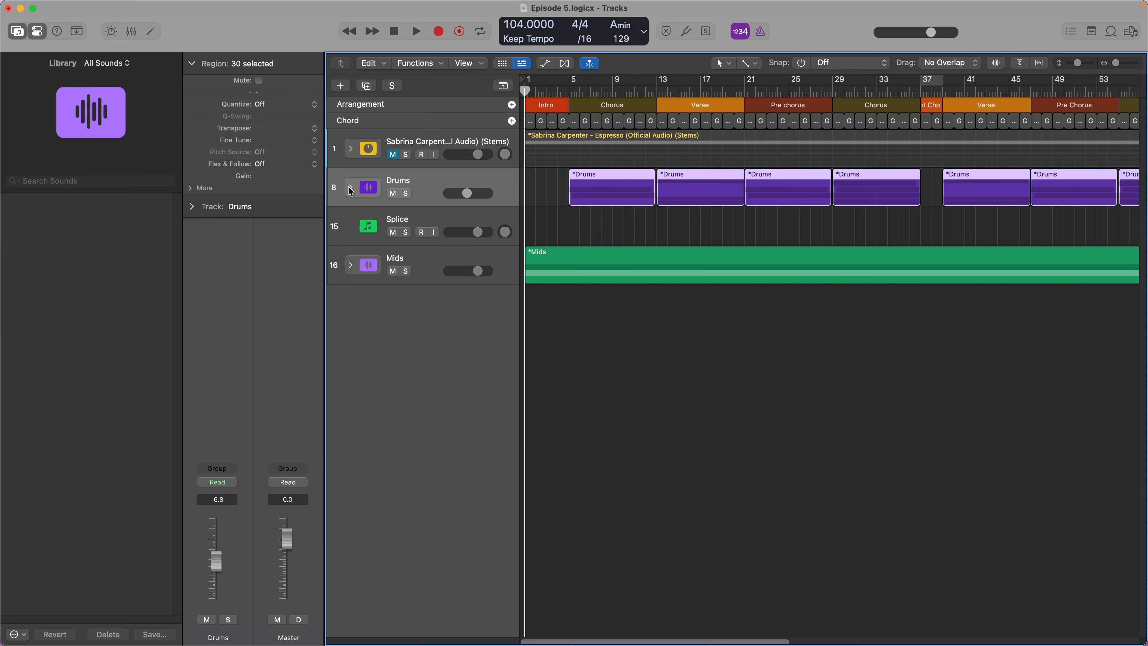
left_click(350, 188)
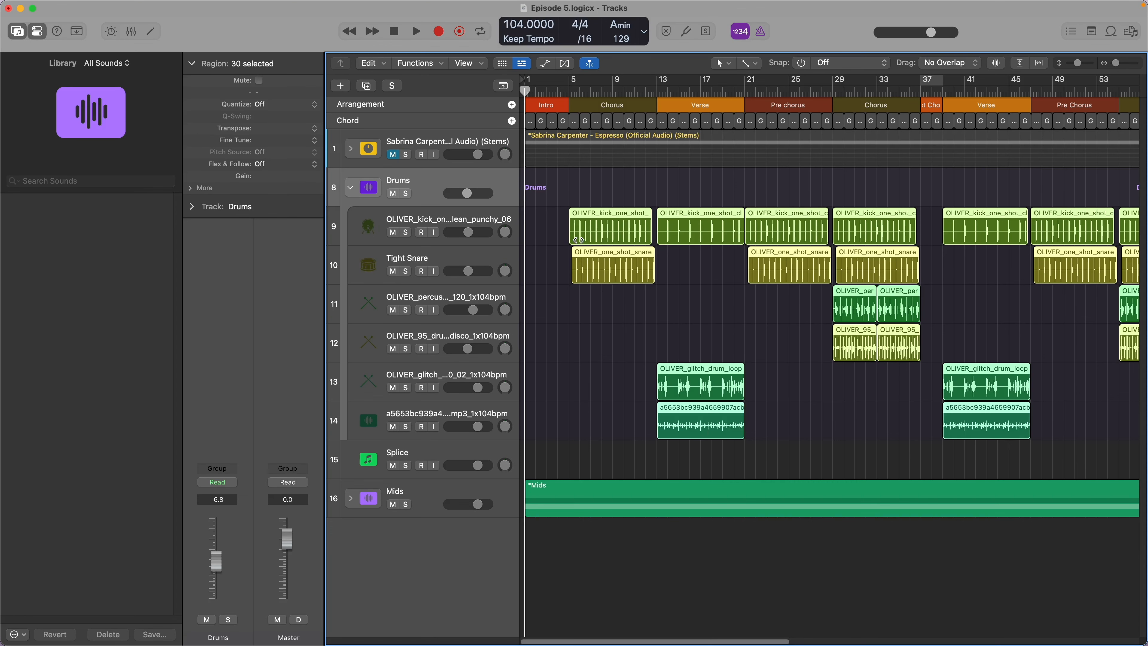
- Create one Session Player track with a Bass Player in the Indie Disco style, and stop playback after auditioning its Intro
key("alt+super+n")
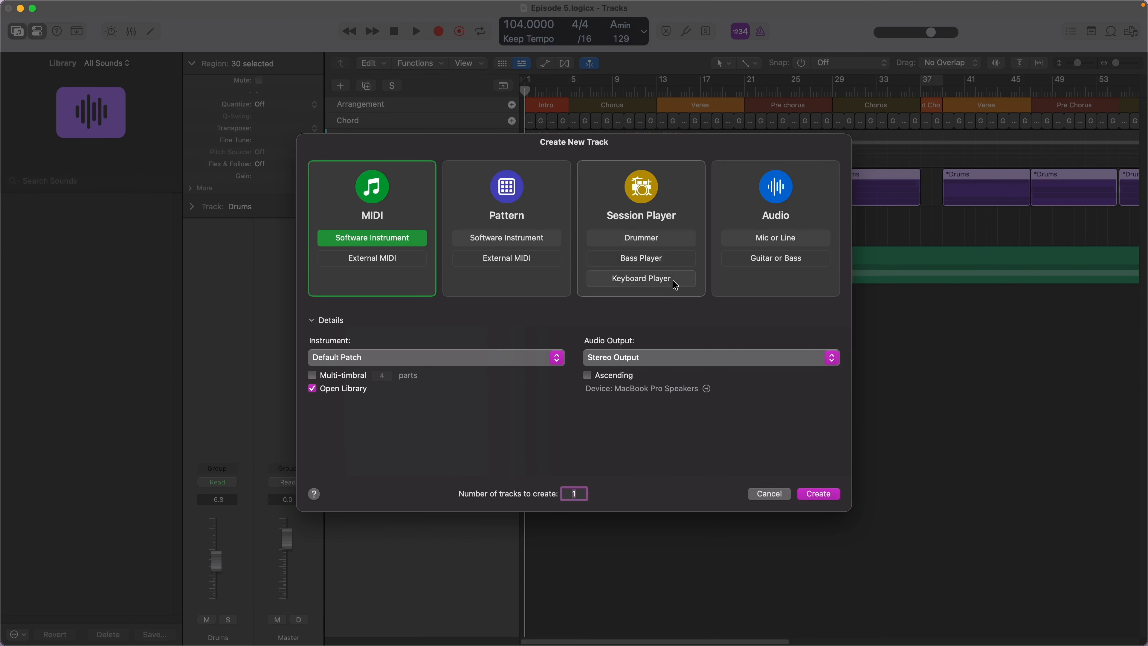
left_click(662, 258)
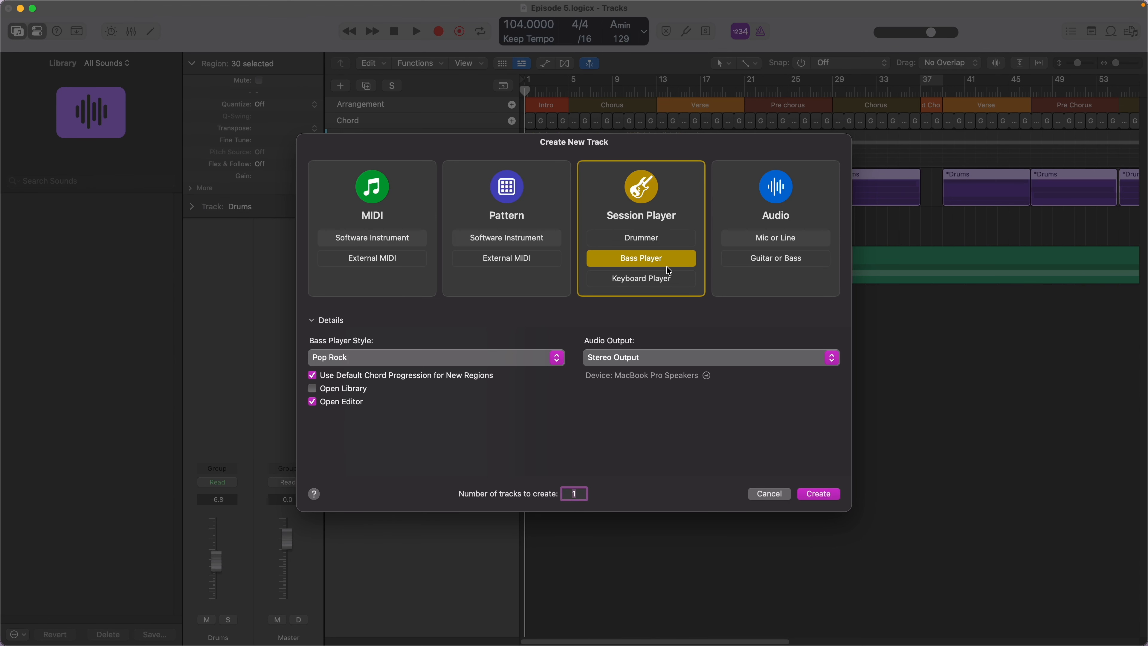
left_click(561, 358)
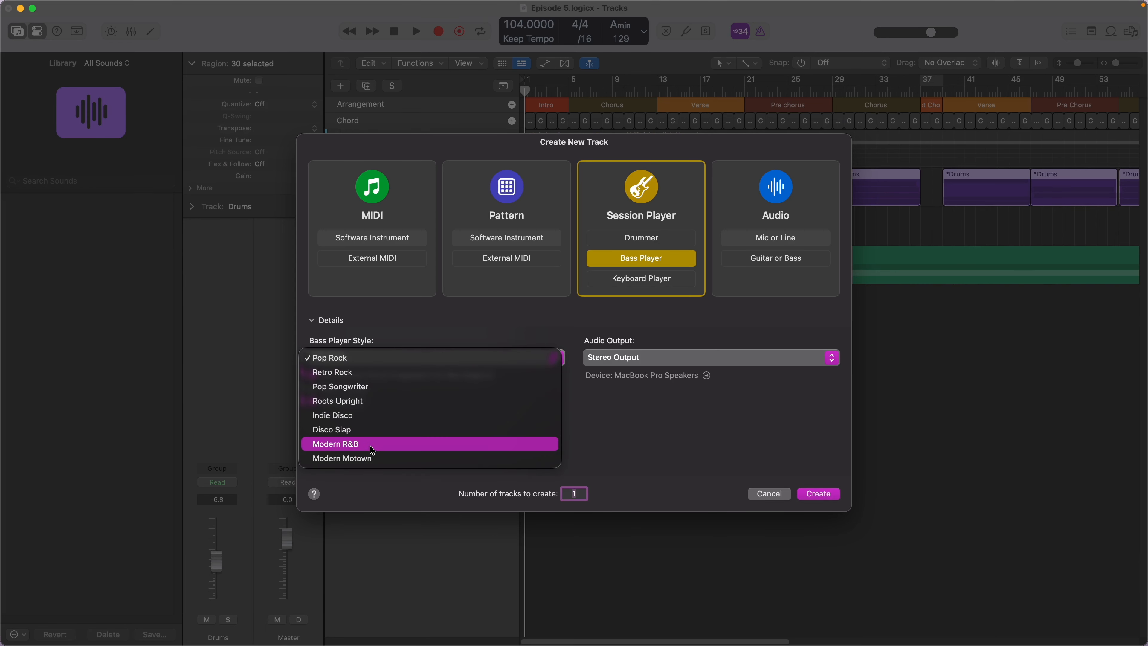
left_click(361, 416)
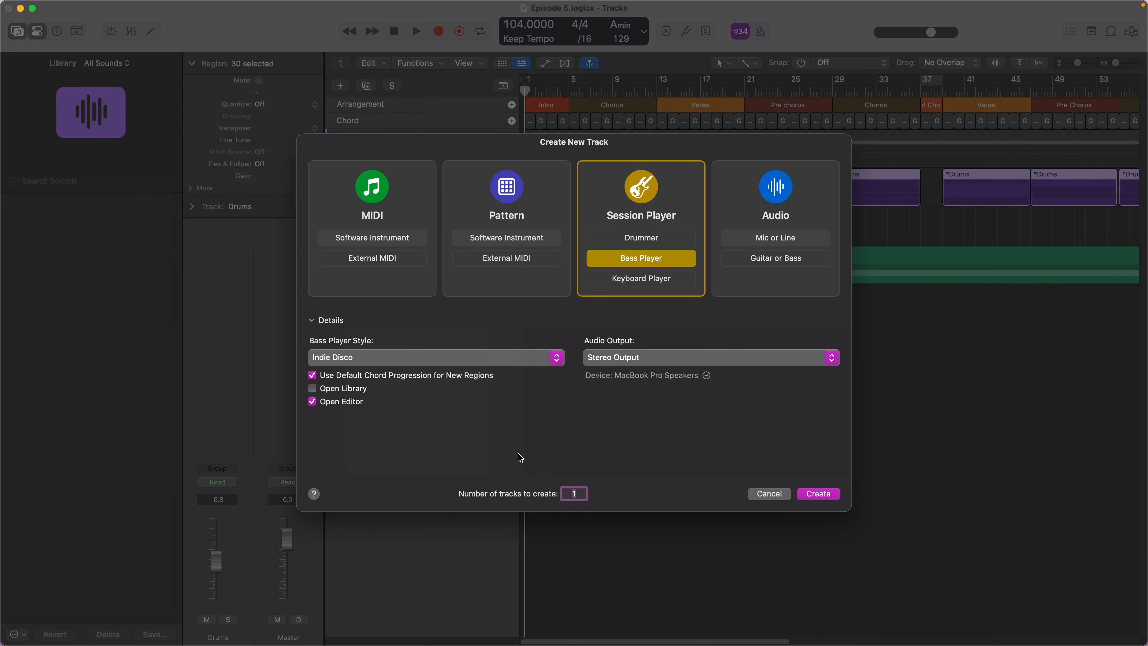
left_click(812, 494)
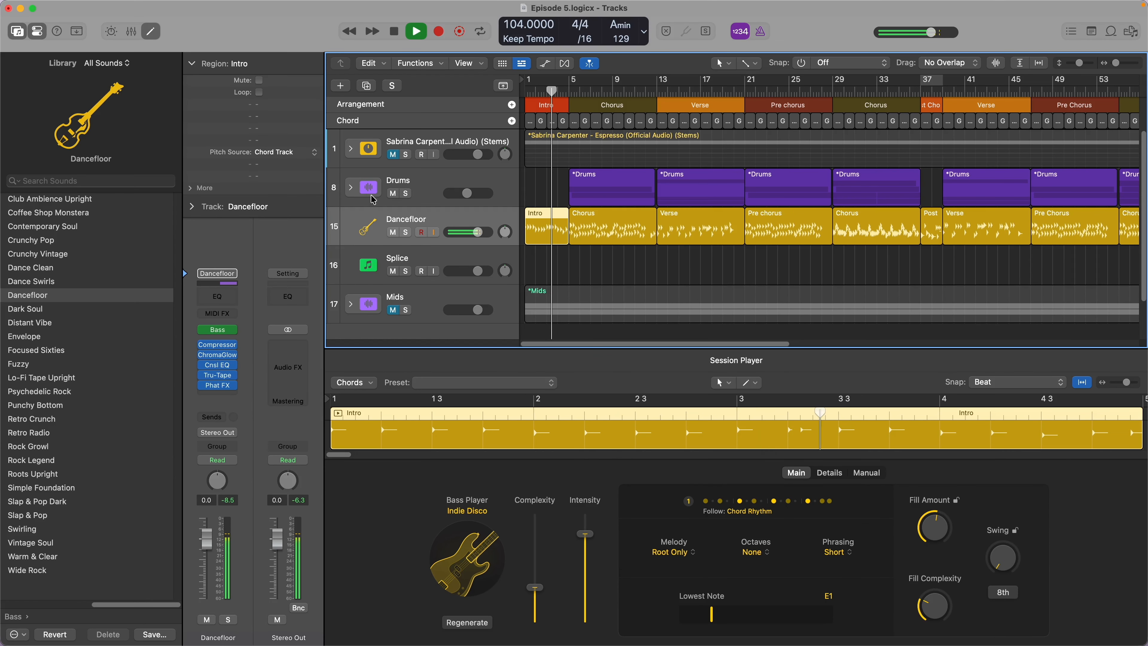
key("space")
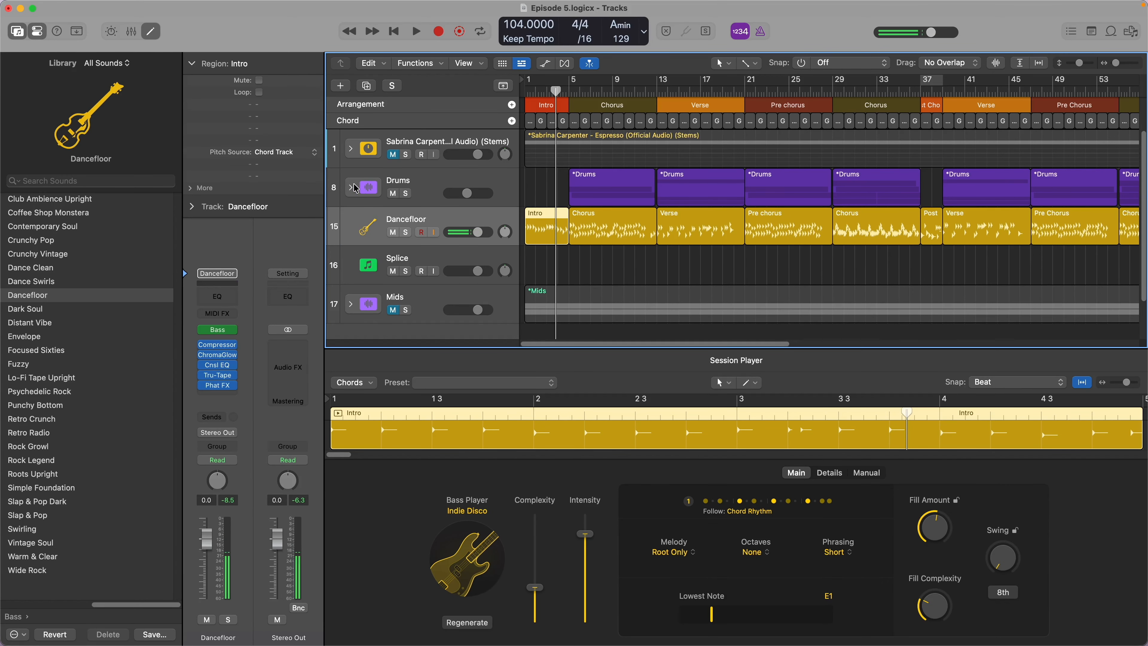
- Show the Groove Track option in the track headers, with Drums as the groove track and Dancefloor following it
left_click(474, 179)
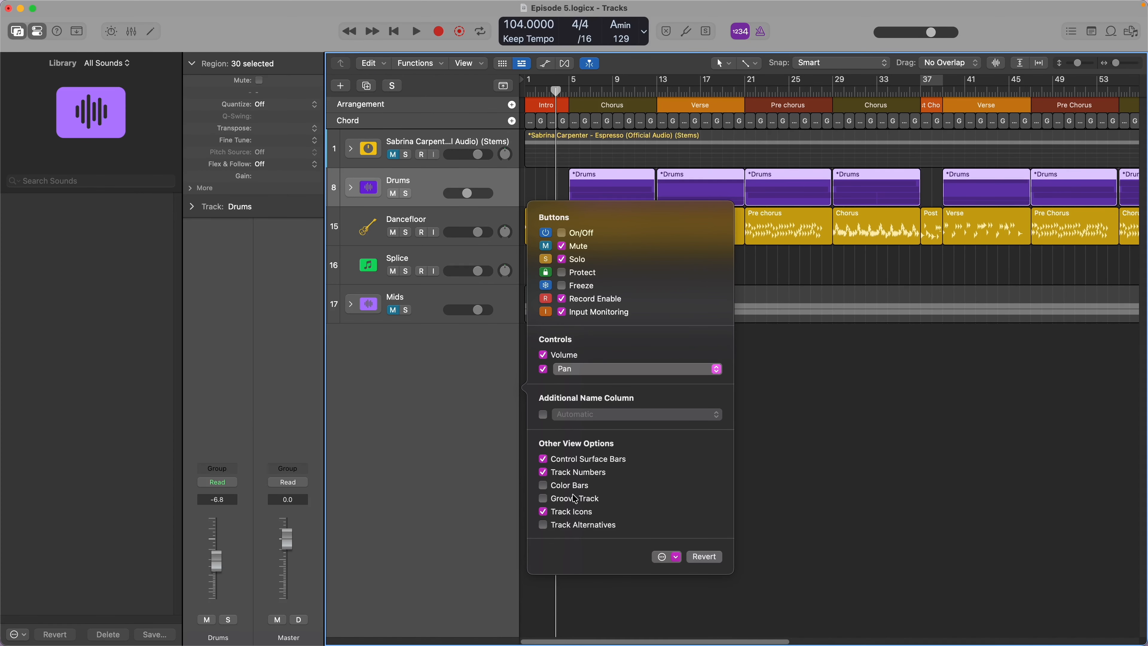
left_click(545, 500)
left_click(387, 395)
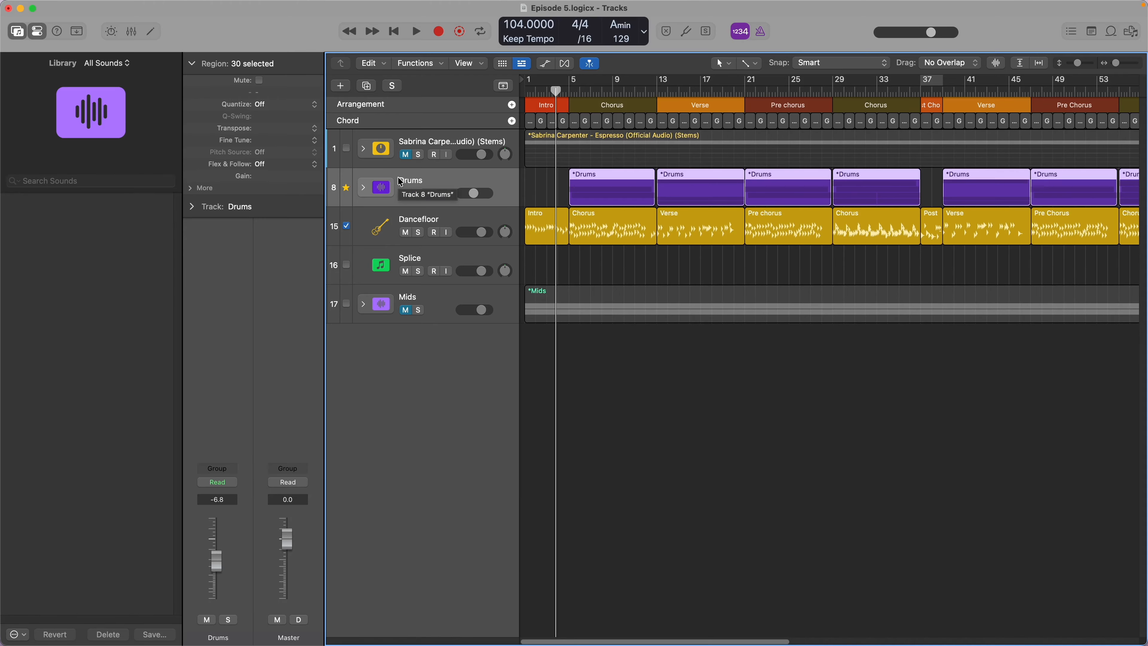
- Select the Dancefloor bass track and toggle its groove matching to Drums, keeping its first Chorus region in view
left_click(380, 220)
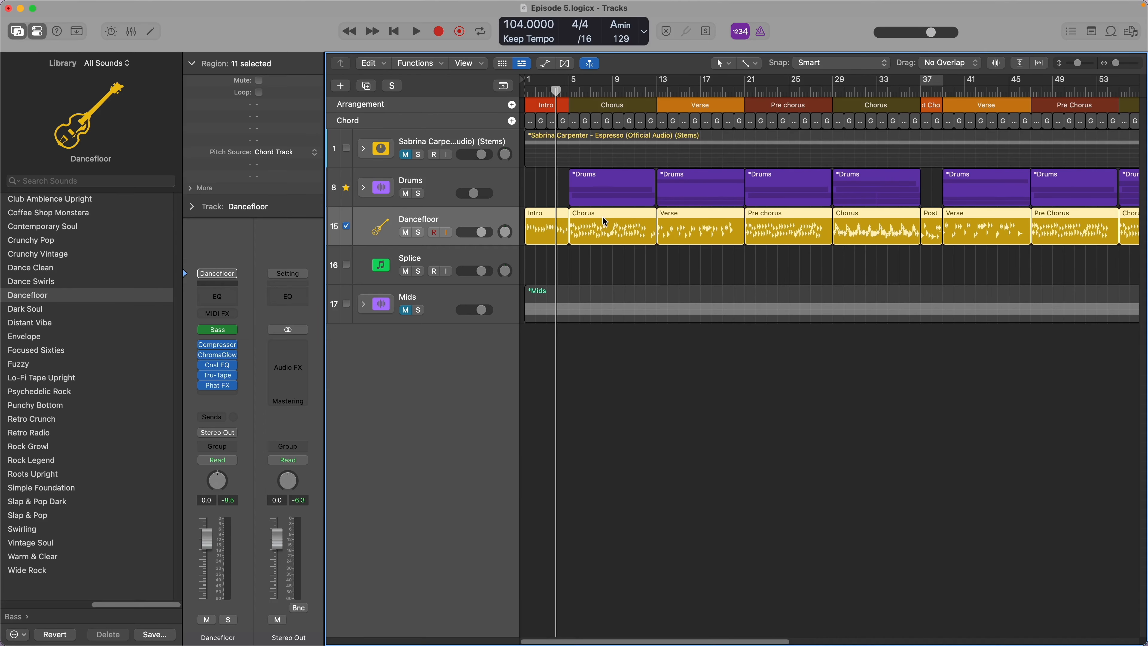
scroll(605, 221, "up", 10)
scroll(605, 221, "left", 5)
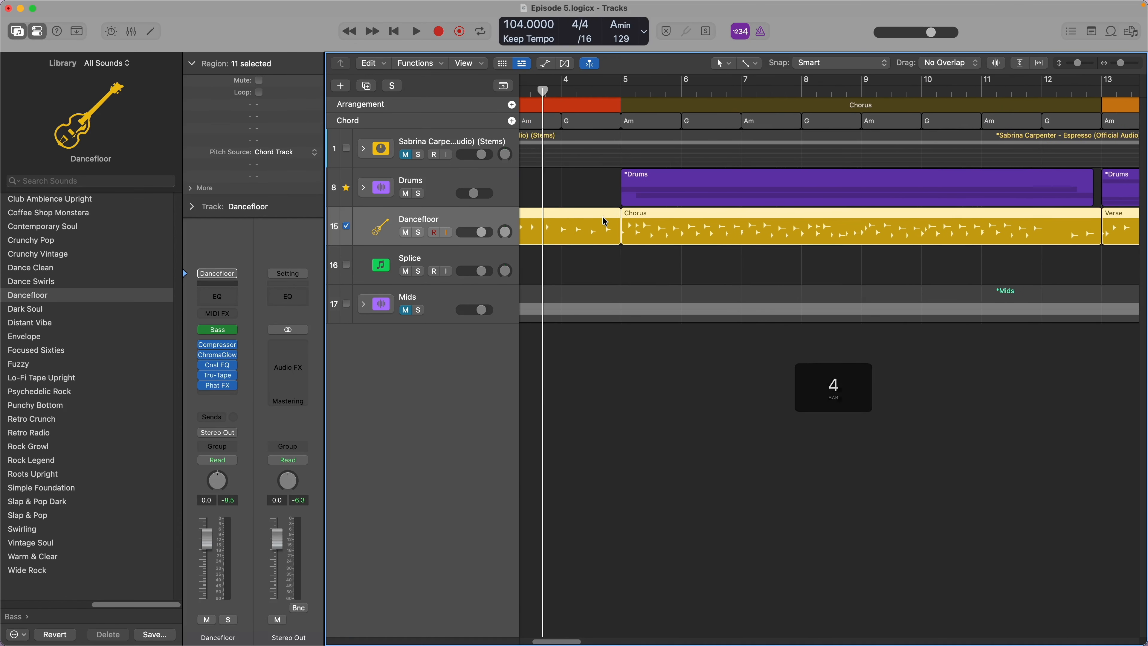
scroll(605, 221, "down", 4)
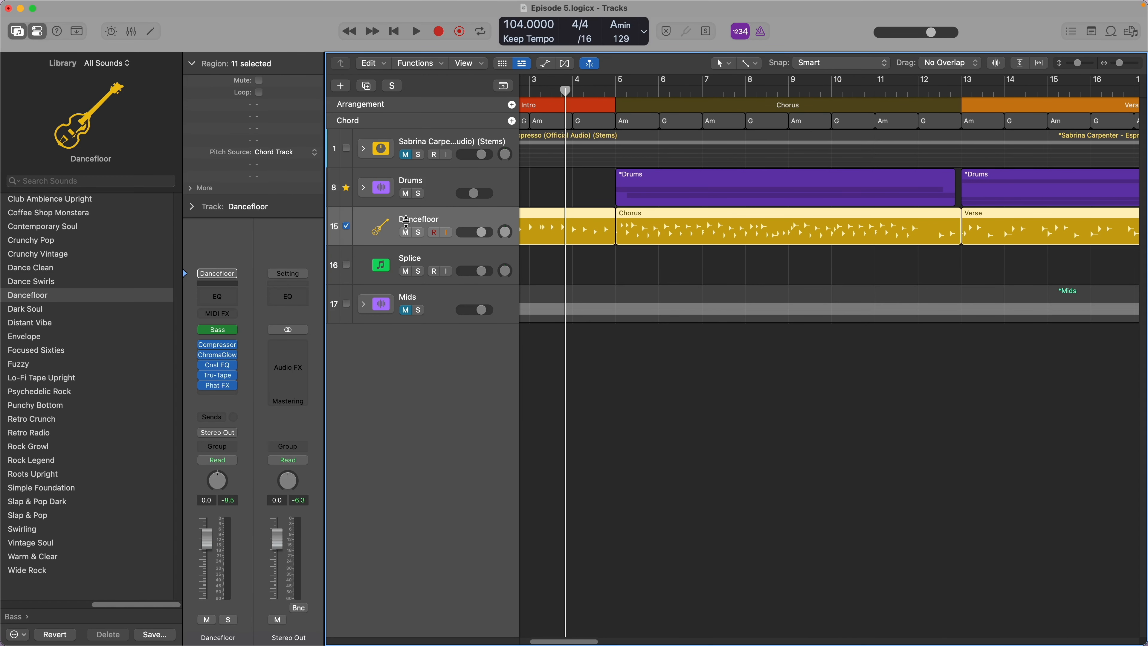
left_click(349, 227)
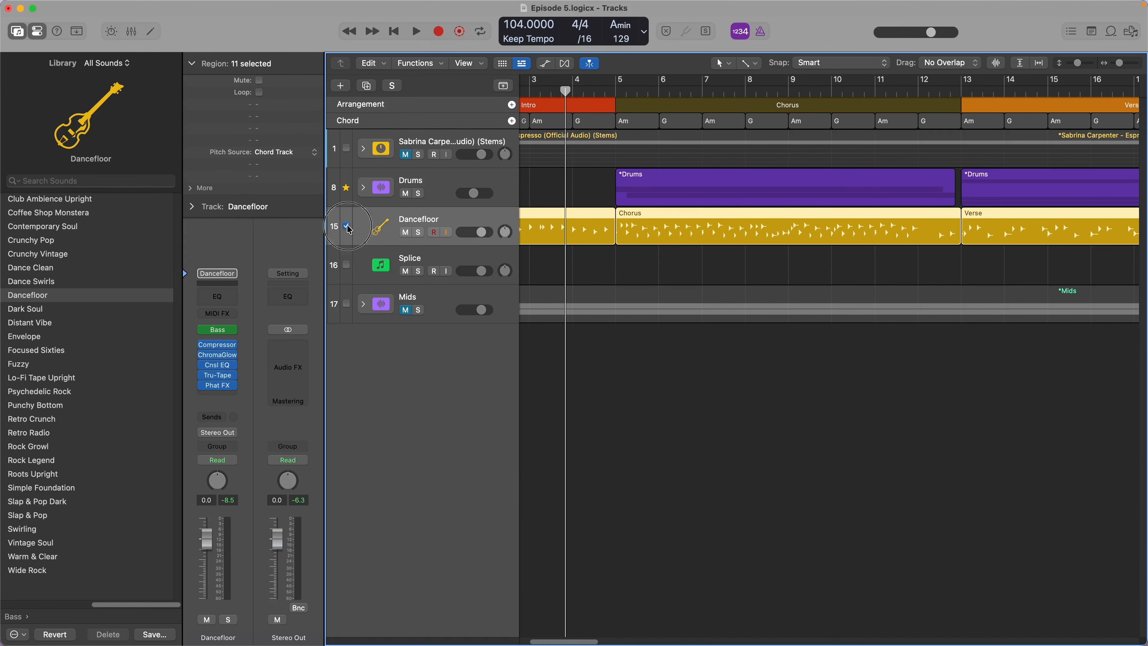
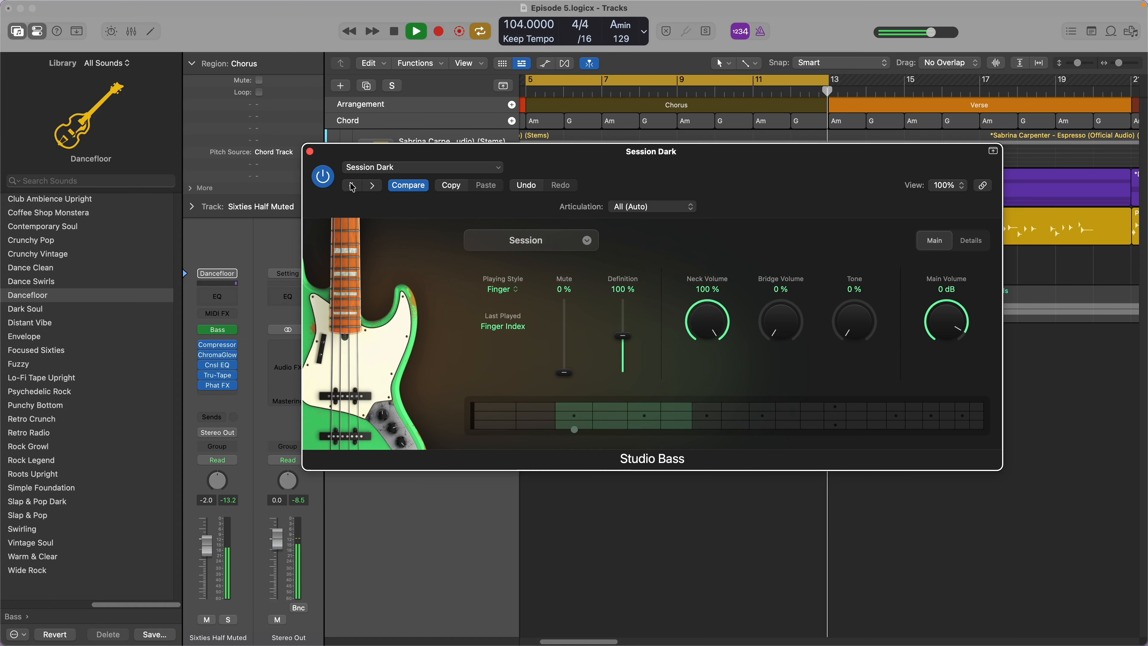
- Load the Session Dark & Muted preset in Studio Bass and close the plug-in window
left_click(372, 186)
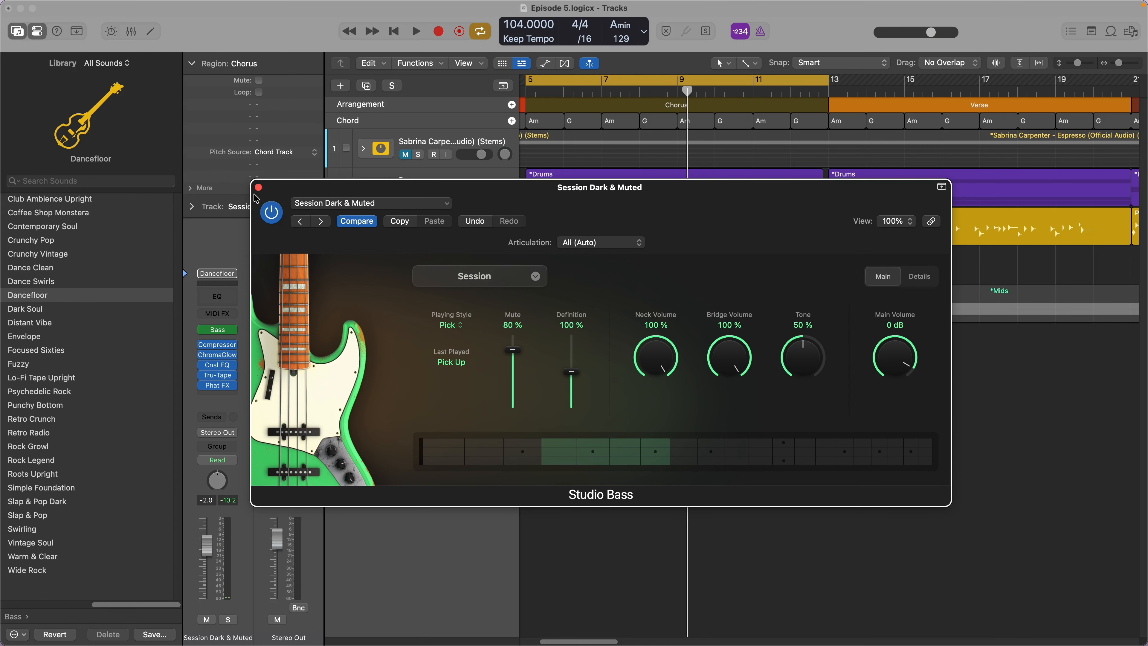
left_click(258, 187)
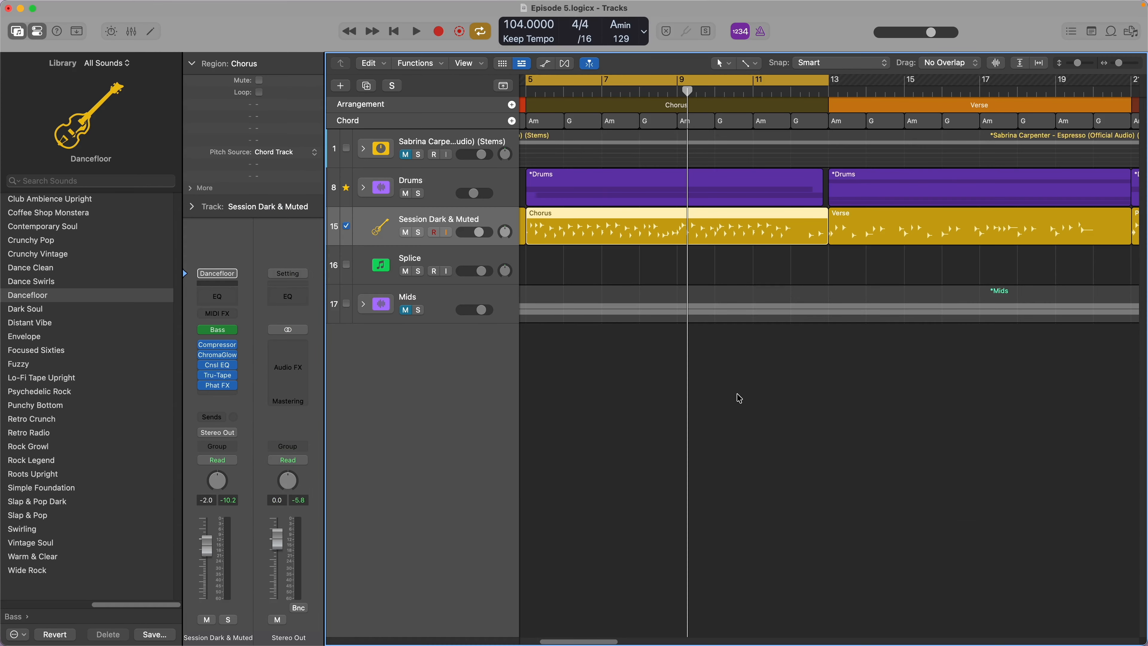
- Review the bass track's Smart Controls, including its Keyswitches and EQ, and hide them again
key("b")
left_click(724, 461)
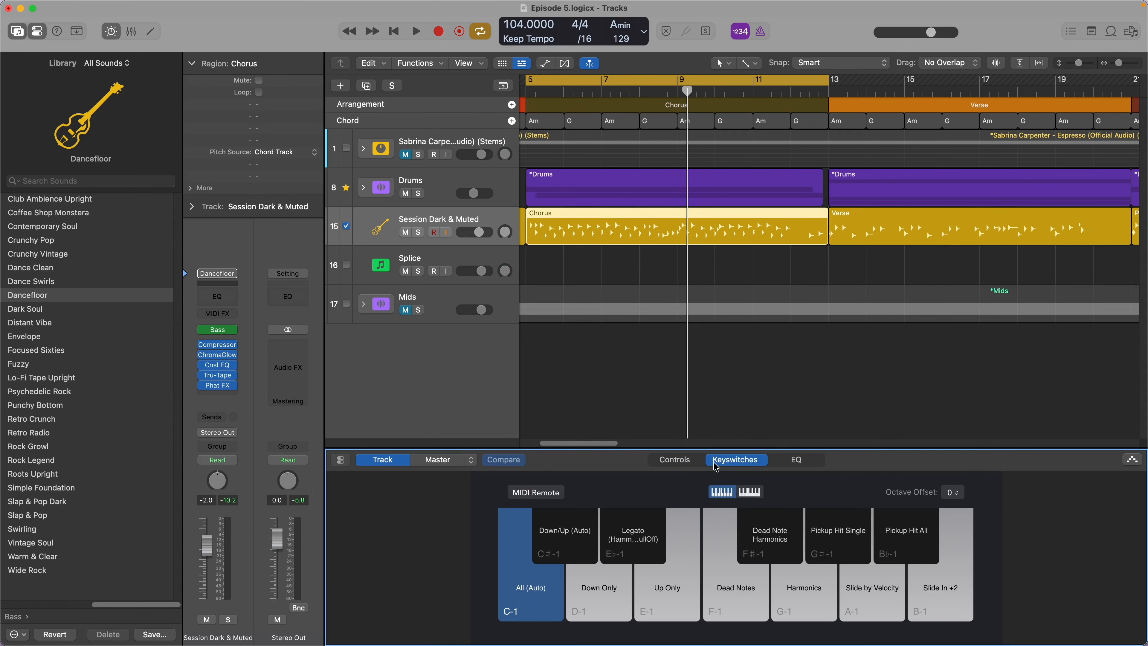
left_click(675, 460)
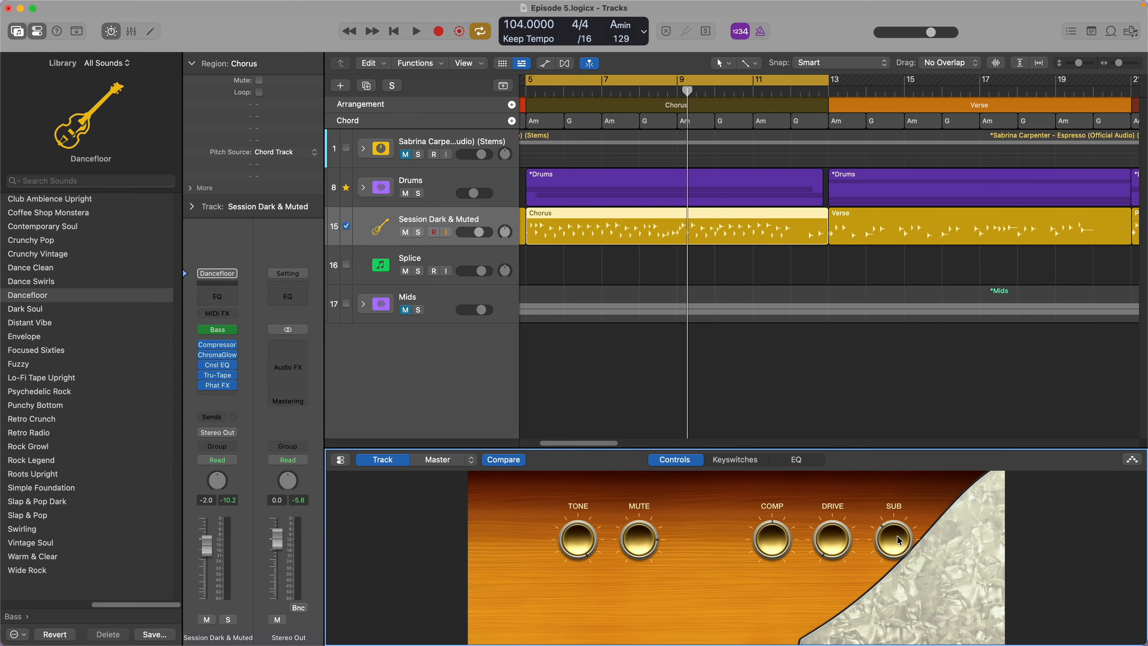
left_click(735, 460)
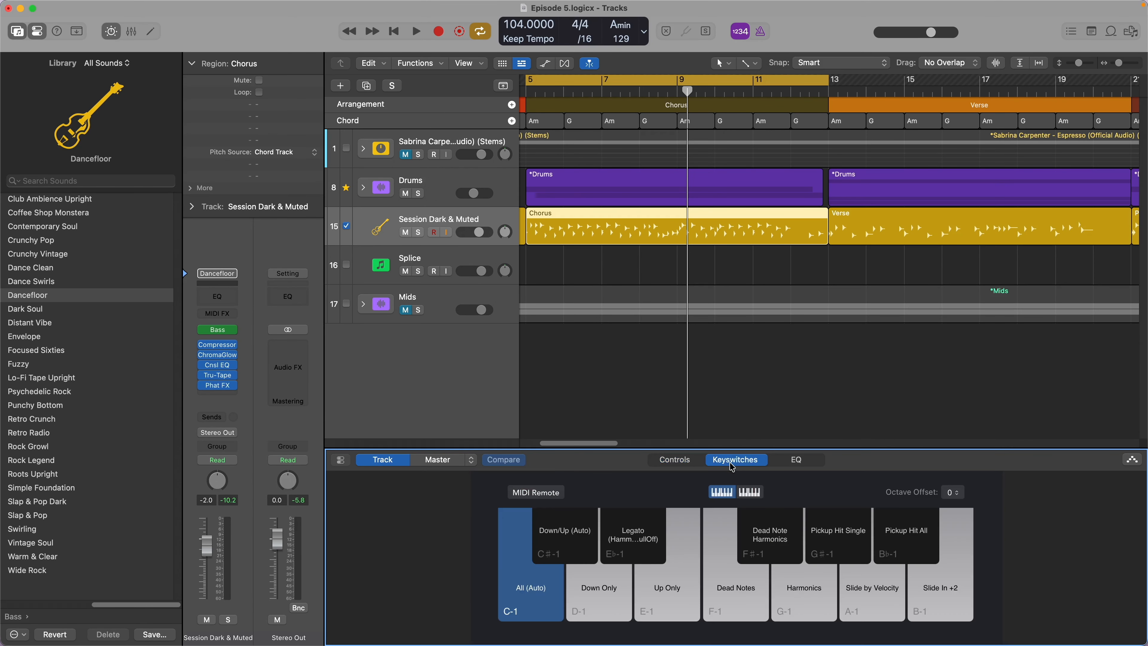
left_click(801, 461)
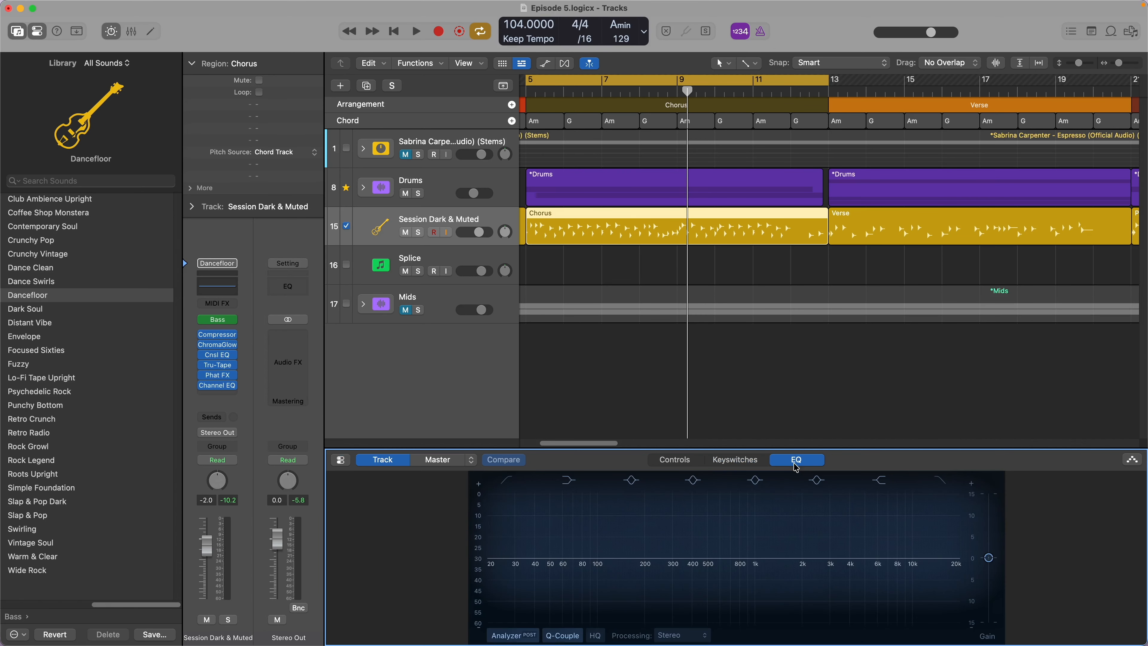
left_click(791, 416)
key("b")
left_click(723, 230)
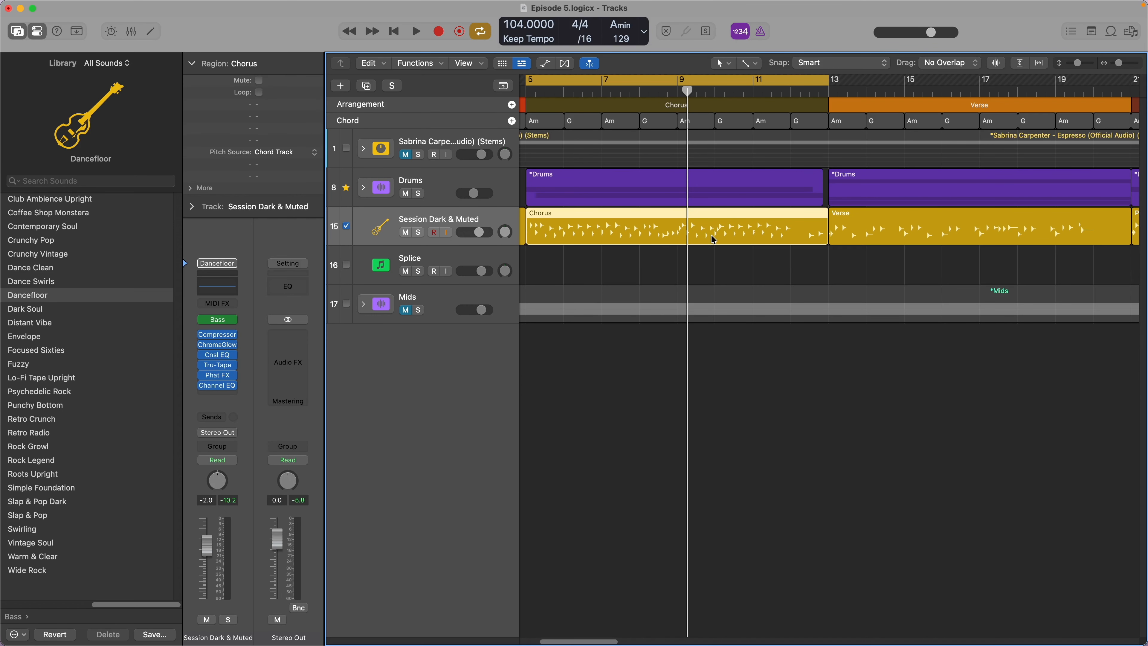
- Open the first Chorus bass region for Session Player editing and set its Octaves to Some
double_click(623, 223)
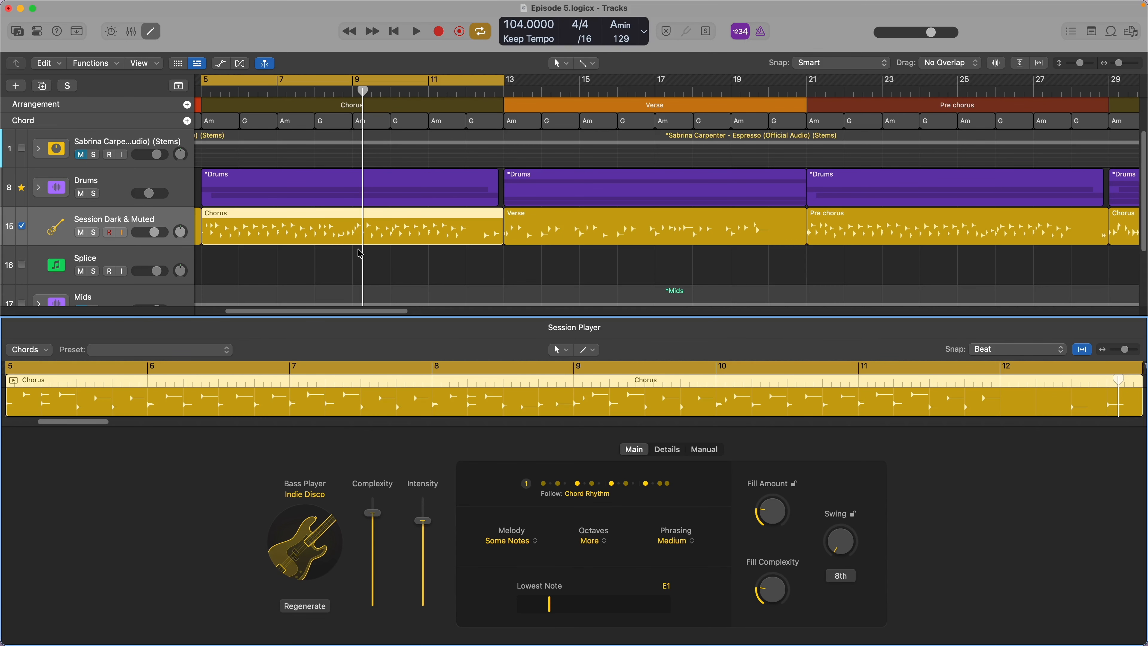
scroll(362, 257, "left", 5)
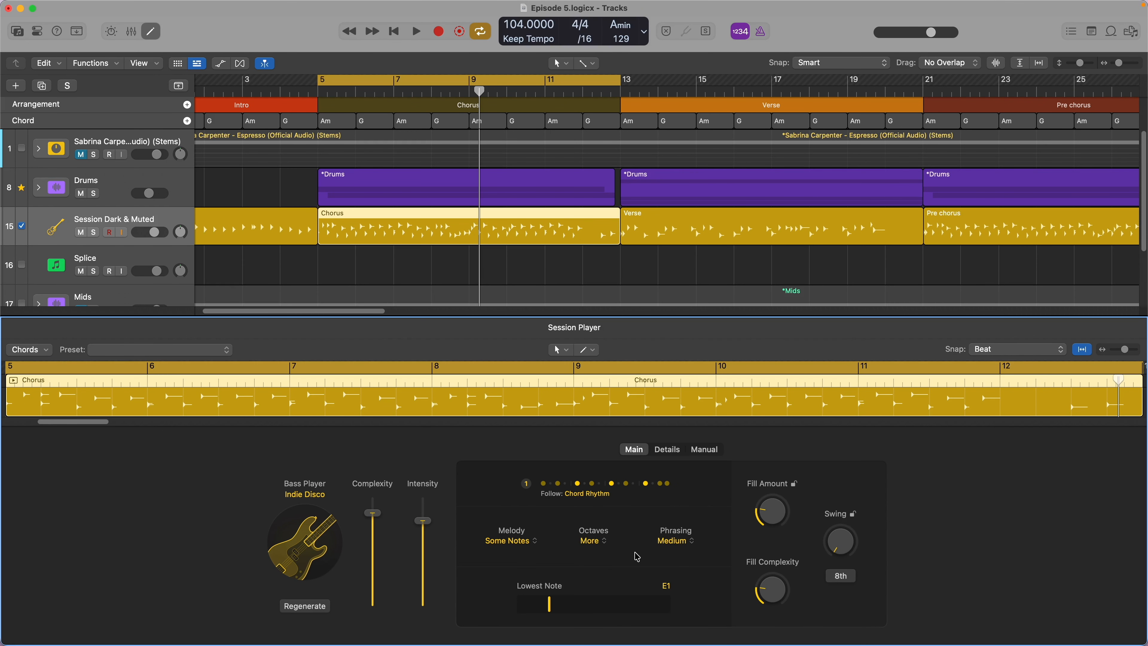
left_click(585, 541)
left_click(604, 575)
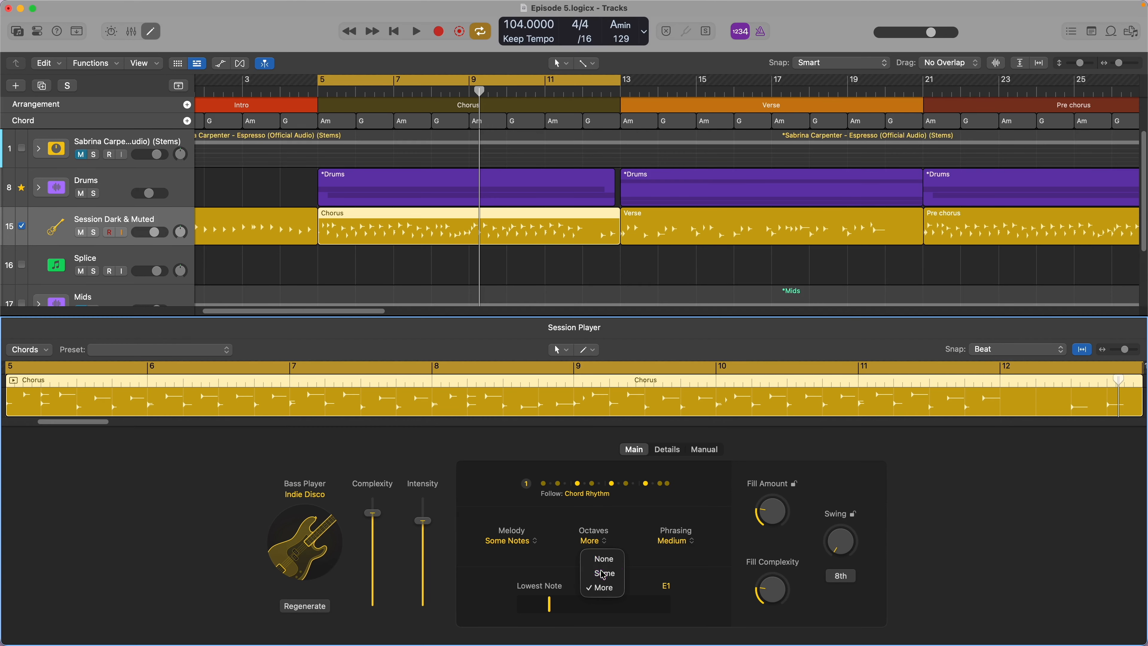
- Set the first Chorus bass to rhythm pattern 5, auditioning it from bar 5 and reviewing its Details and Manual settings
left_click(534, 544)
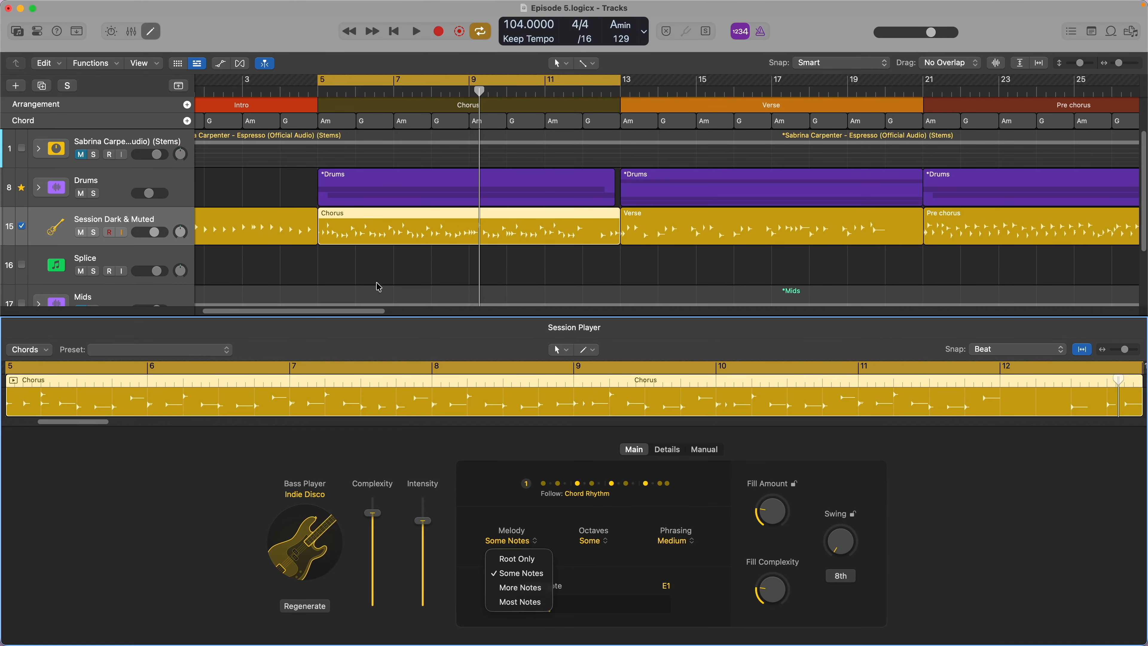
left_click(324, 107)
left_click(324, 107)
key("space")
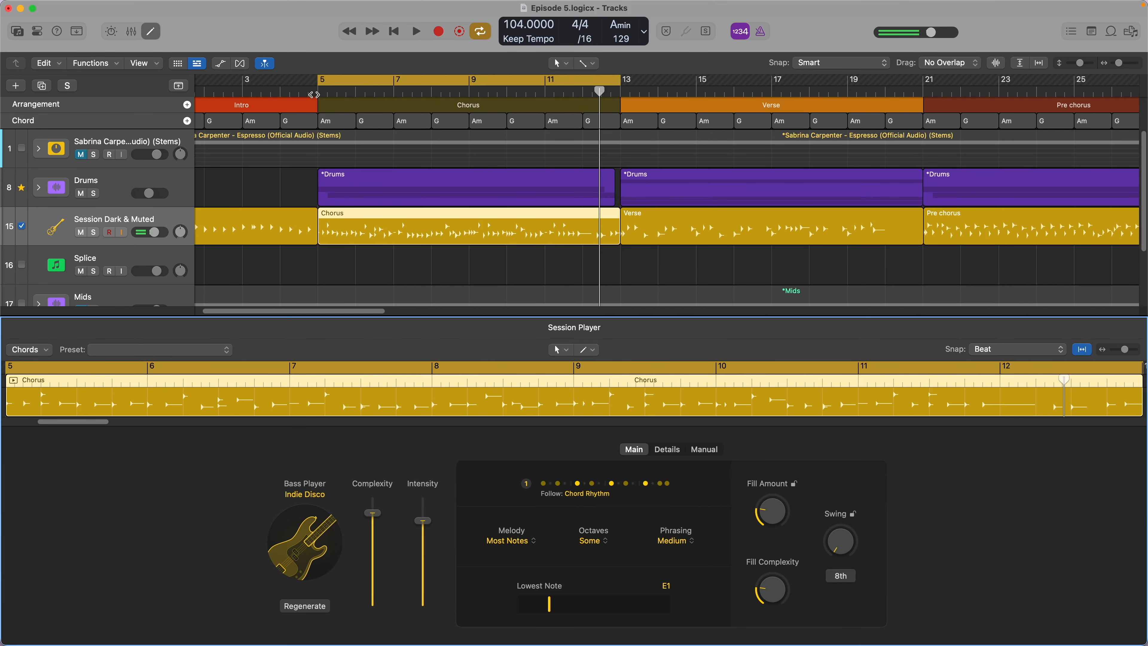
left_click(311, 94)
key("space")
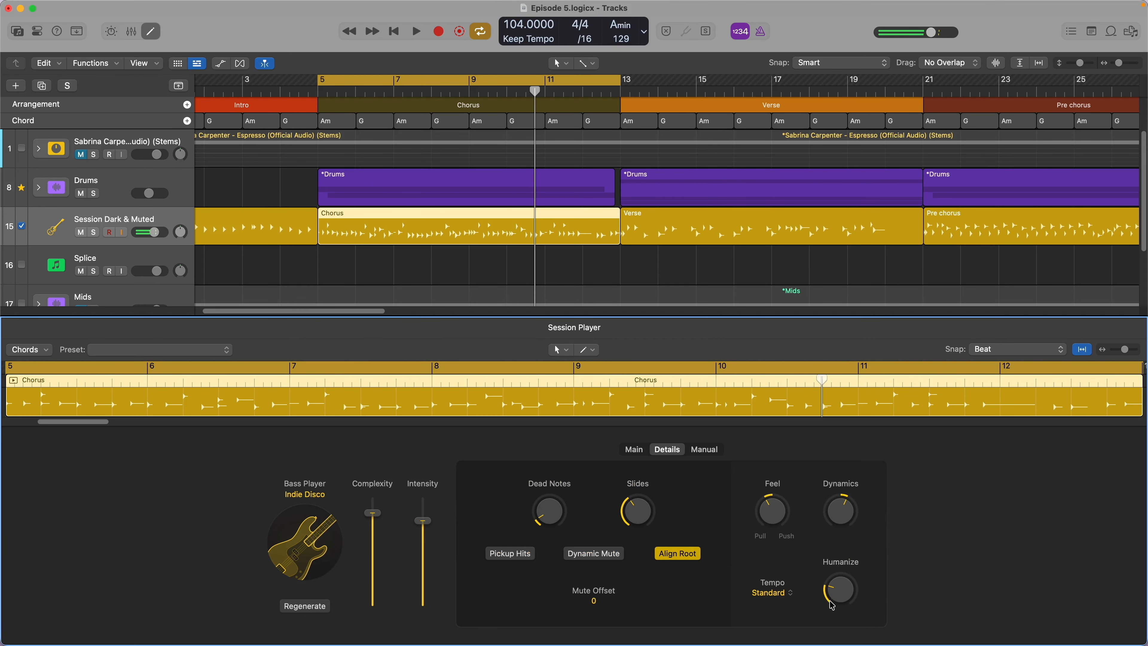
left_click(318, 97)
key("space")
left_click(704, 449)
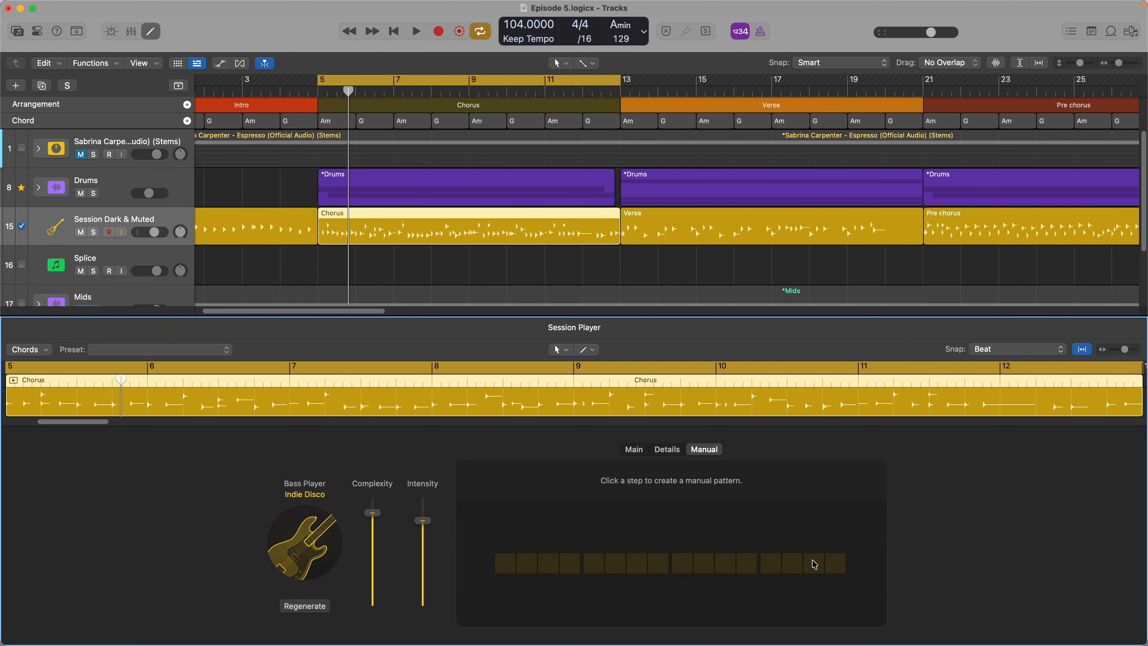
left_click(635, 450)
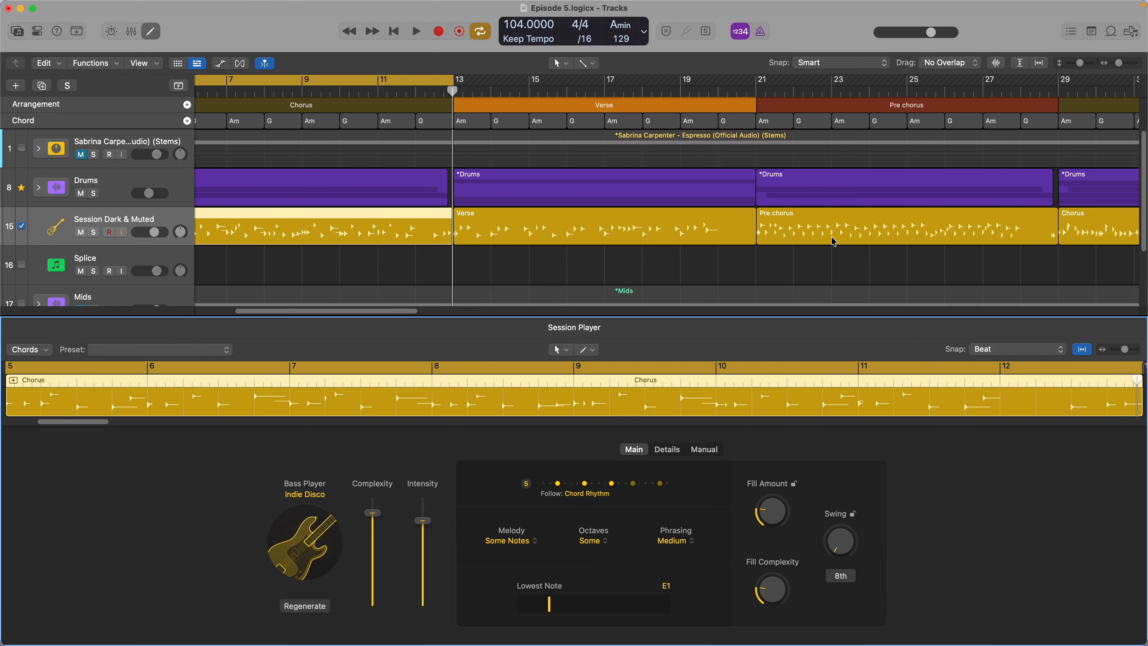
- Cycle the Chorus section at bar 29 and set its bass region's Melody to Some Notes
scroll(784, 165, "right", 10)
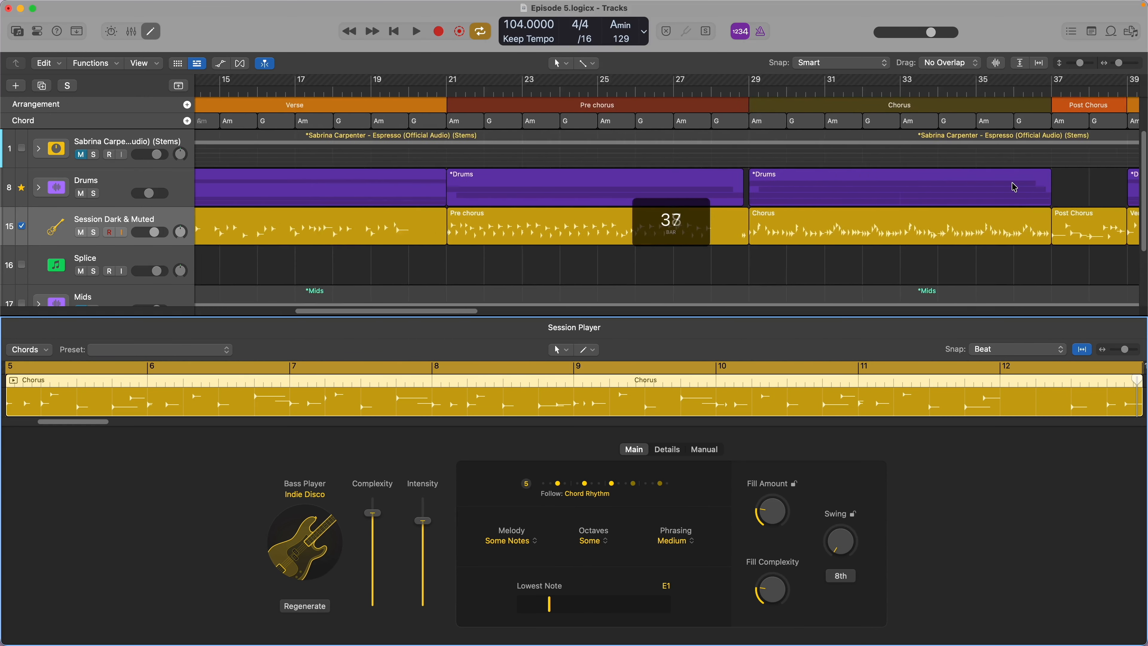
left_click(827, 108)
key("super+u")
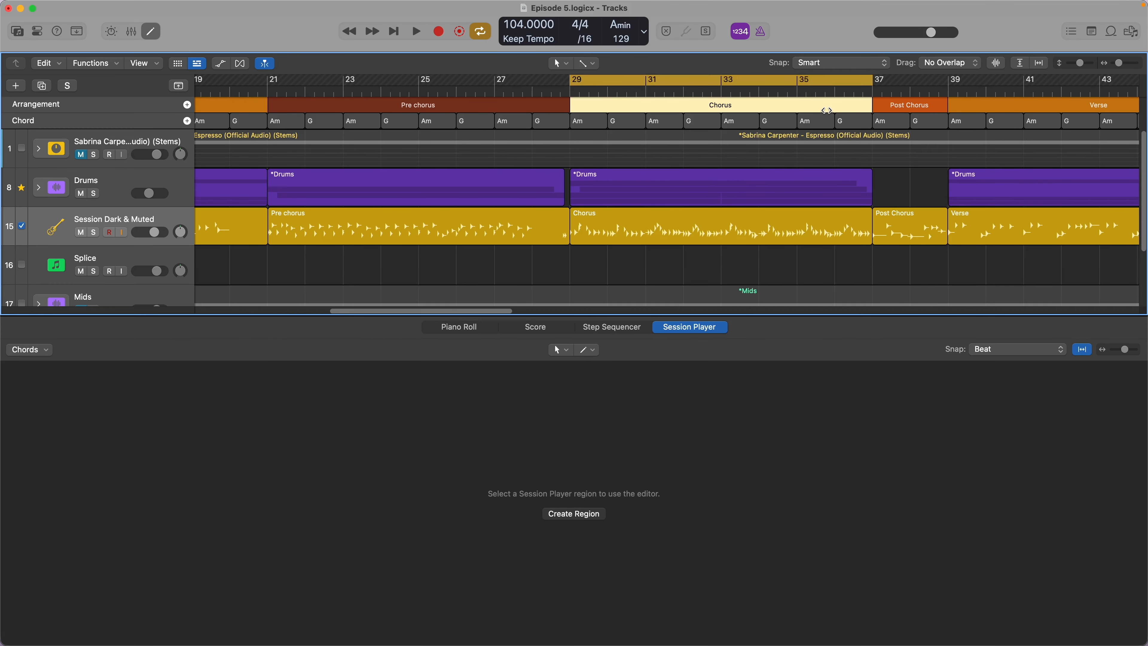
left_click(727, 219)
left_click(532, 542)
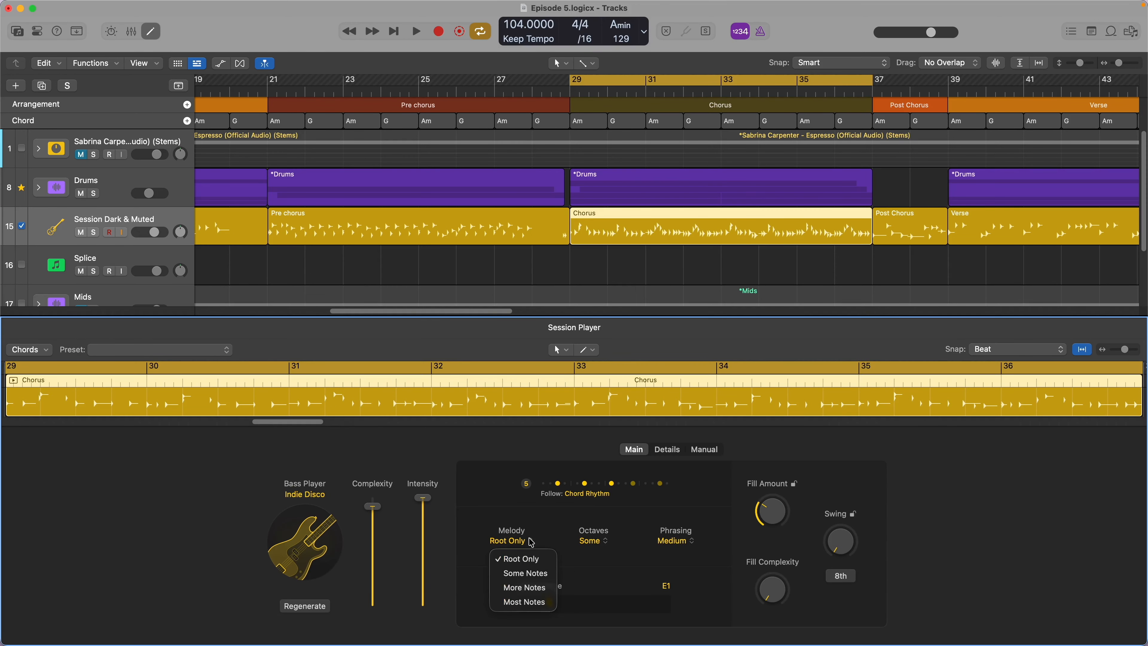
left_click(524, 573)
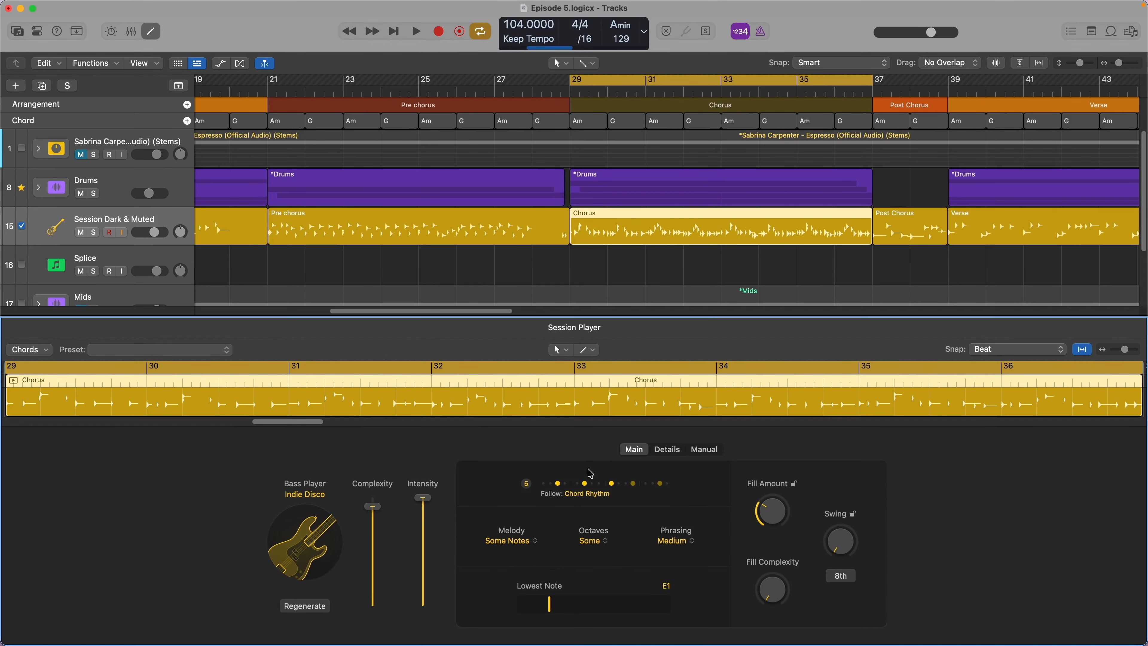
left_click(592, 483)
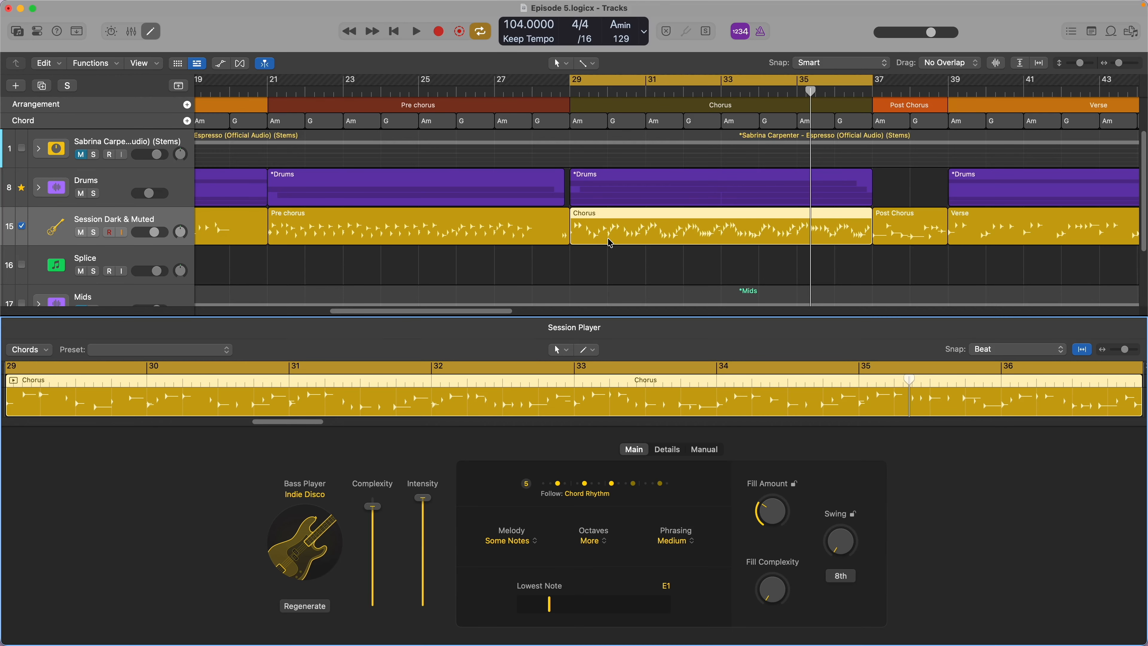
- Replace the Chorus bass regions at bars 55 and 63 with copies of the Chorus bass from bar 29
scroll(608, 242, "down", 5)
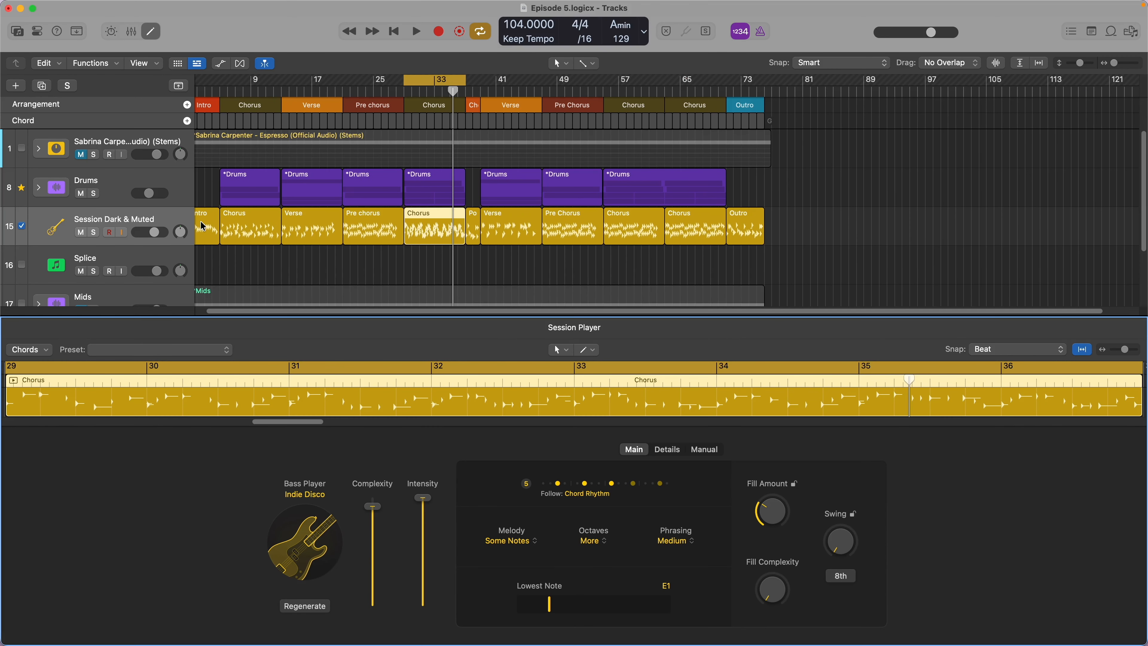
left_click(254, 212)
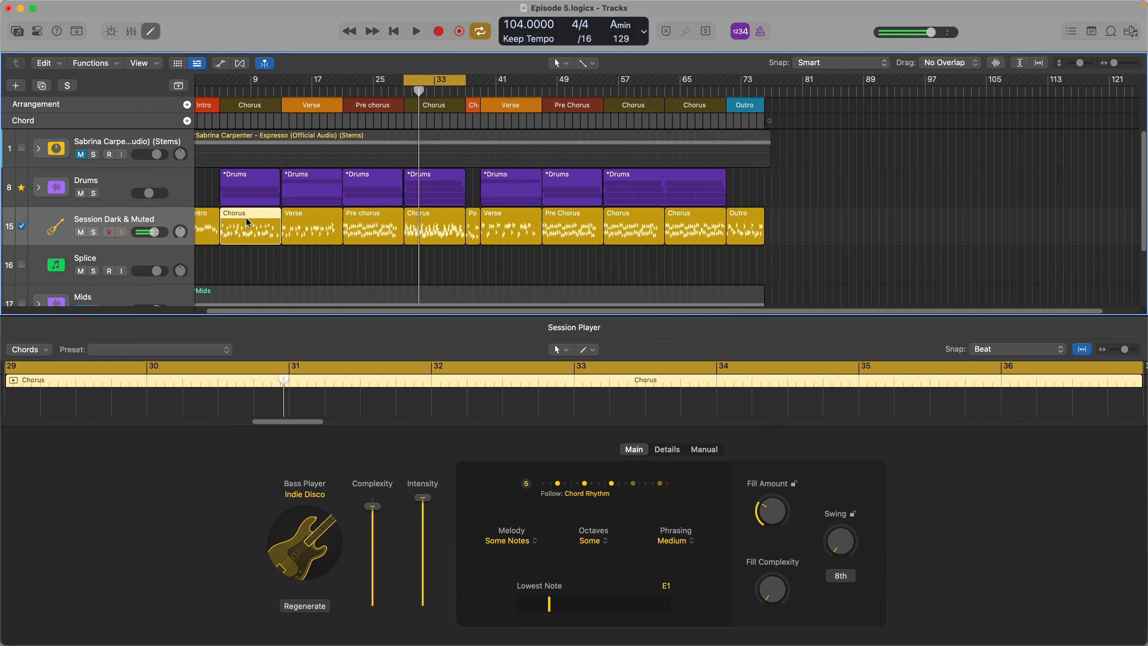
left_click(417, 222)
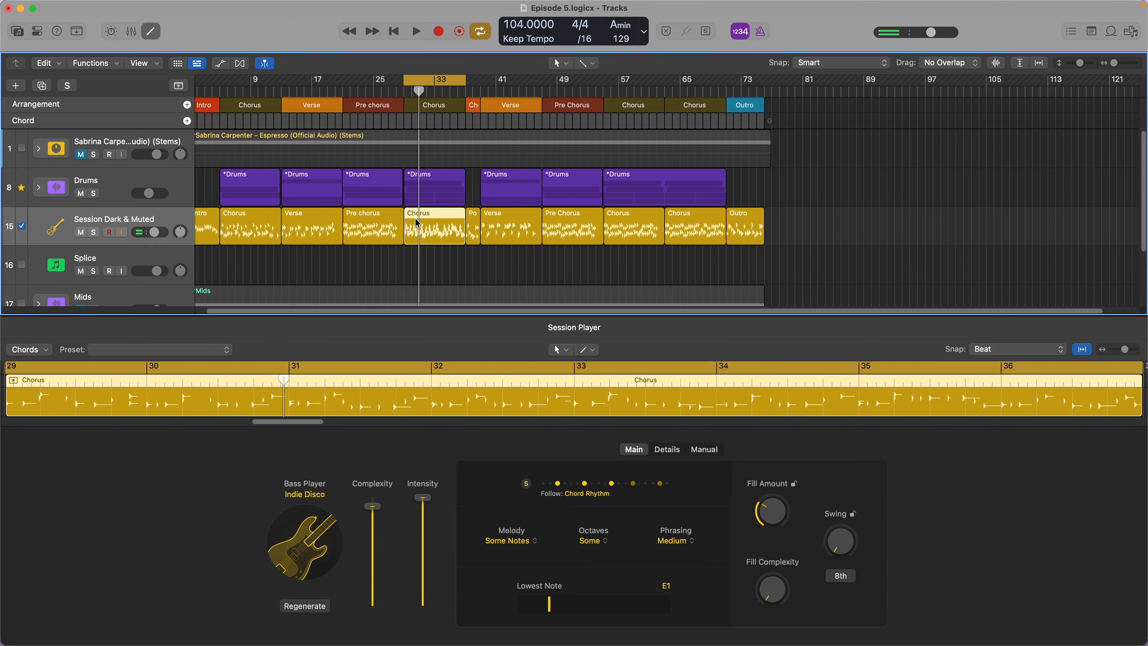
left_click(624, 228)
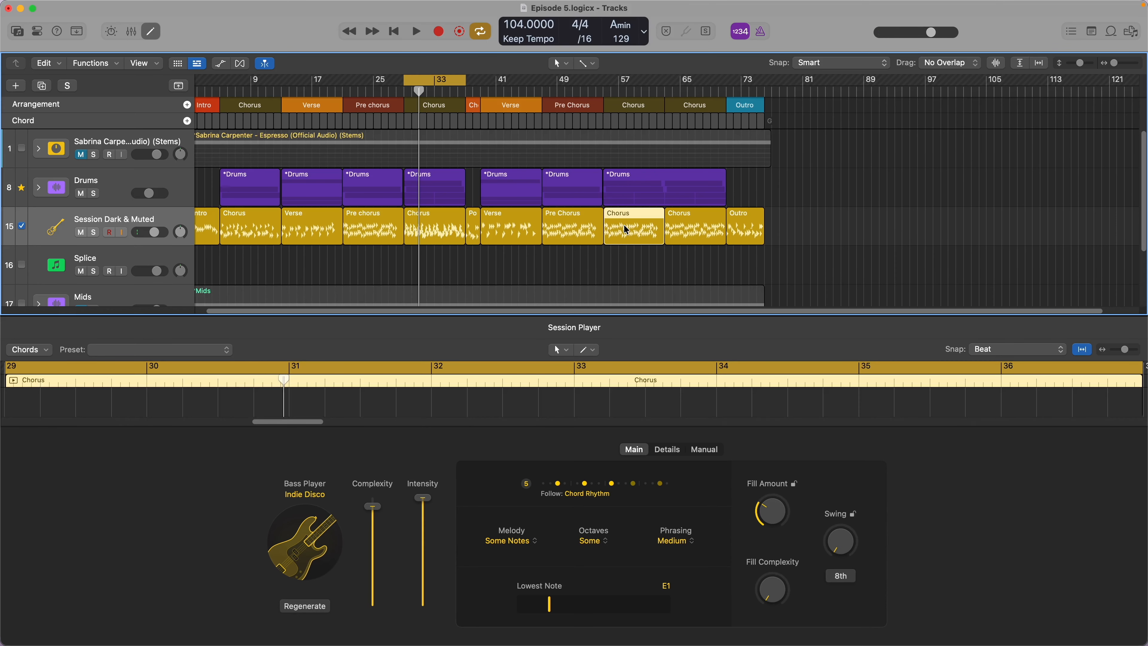
left_click(419, 222)
left_click(636, 241)
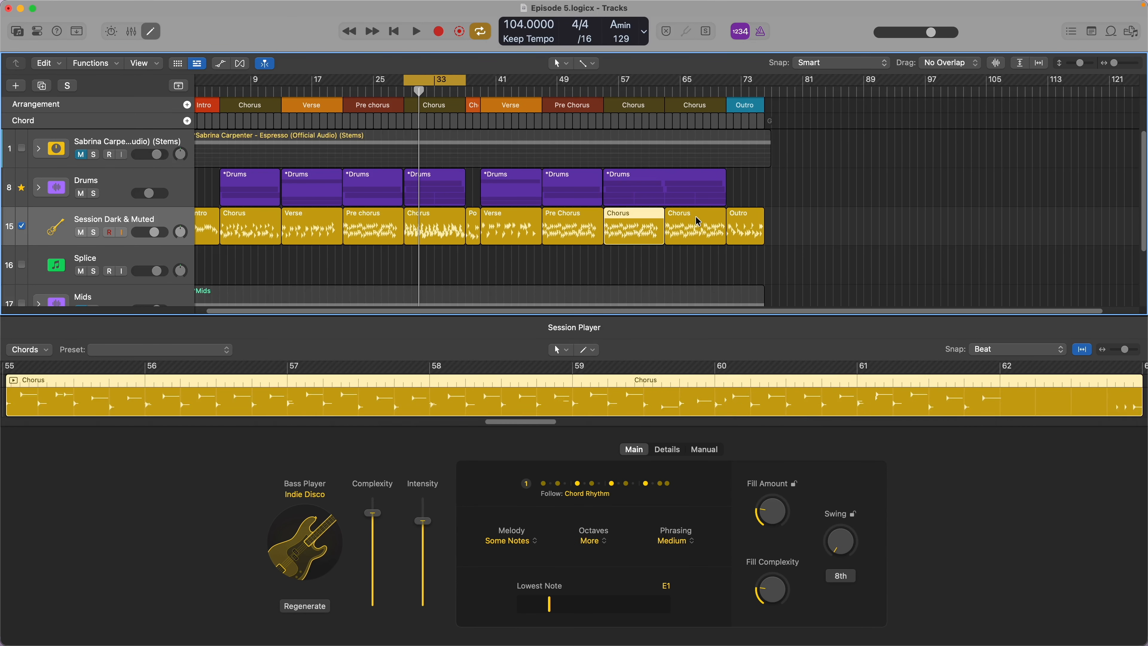
left_click(694, 228)
left_click(611, 105)
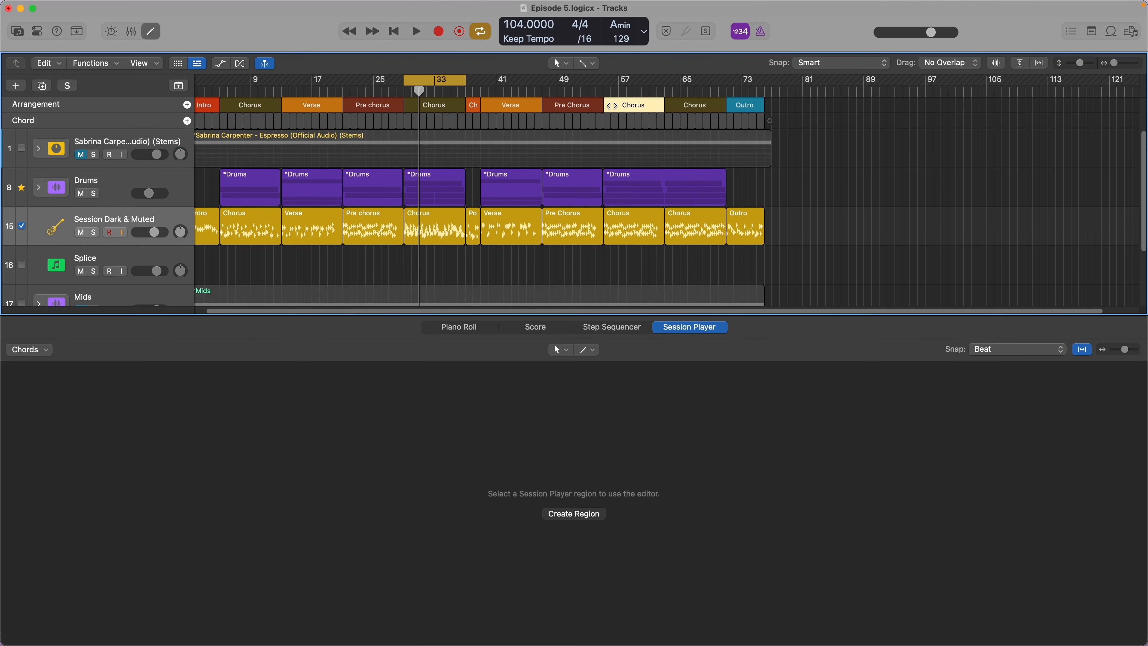
- Replace the Verse bass region at bar 39 with a copy of the Verse bass from bar 13
left_click(284, 229)
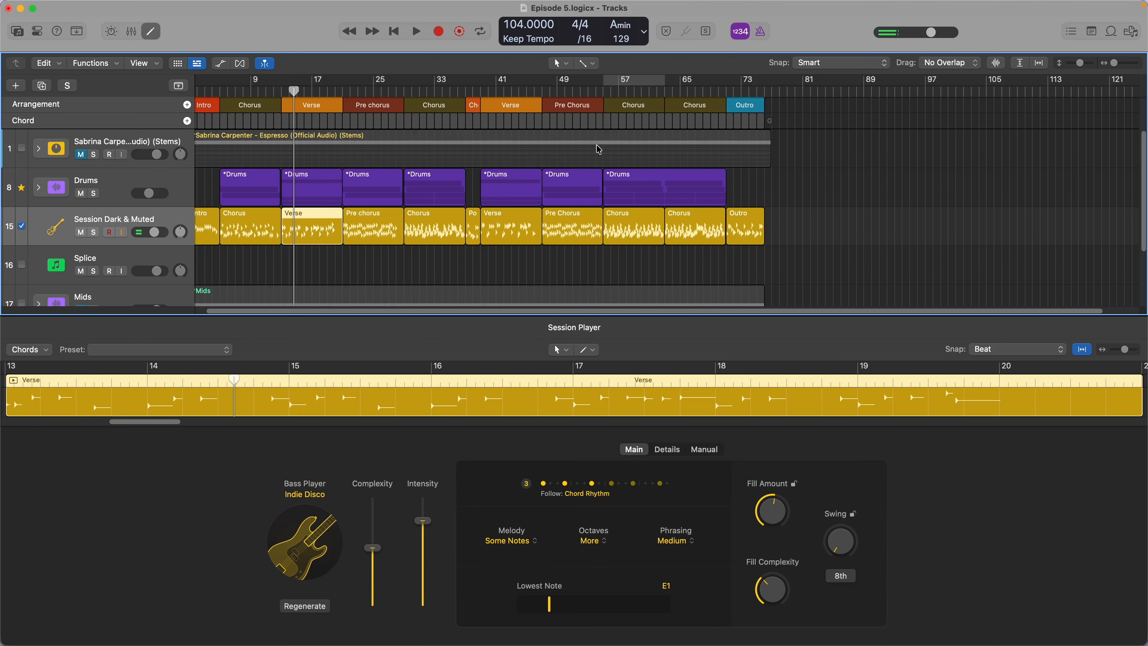
left_click(498, 238)
key("Delete")
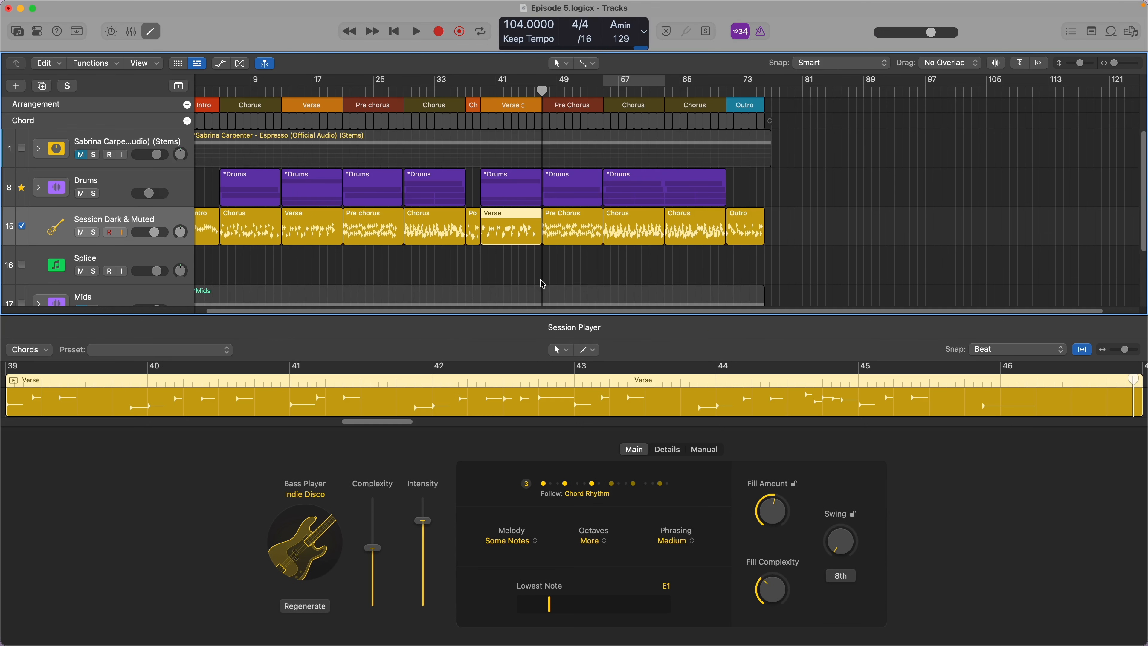
- Select the Pre chorus bass region at bar 21 and audition the transition into it from the first Verse
left_click(369, 226)
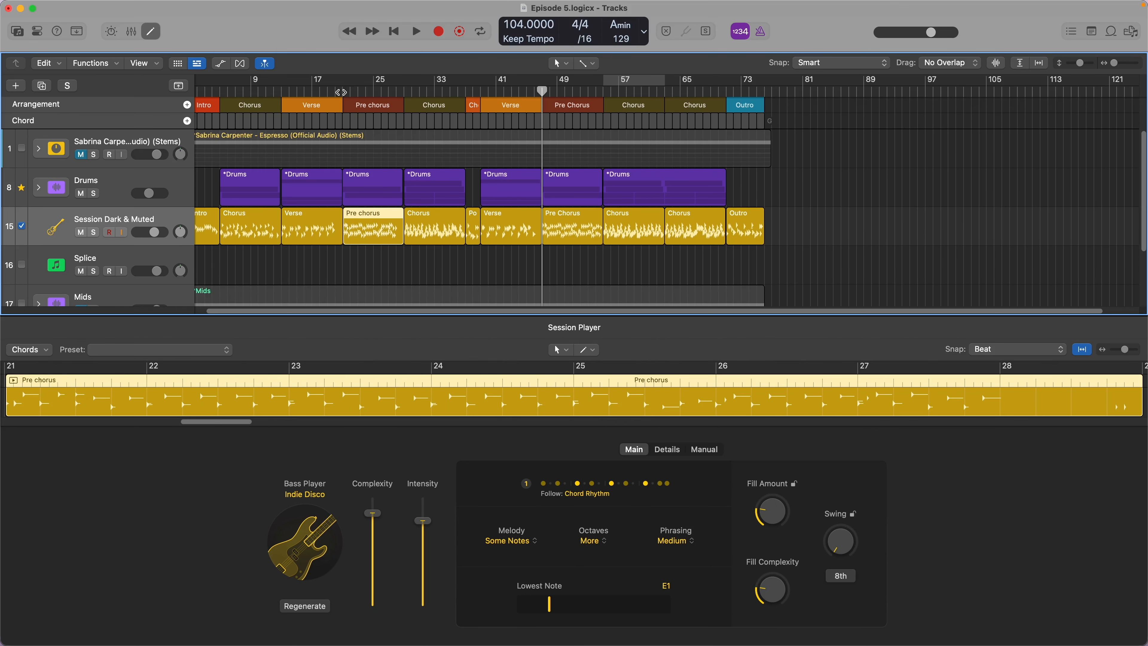
left_click(341, 93)
key("space")
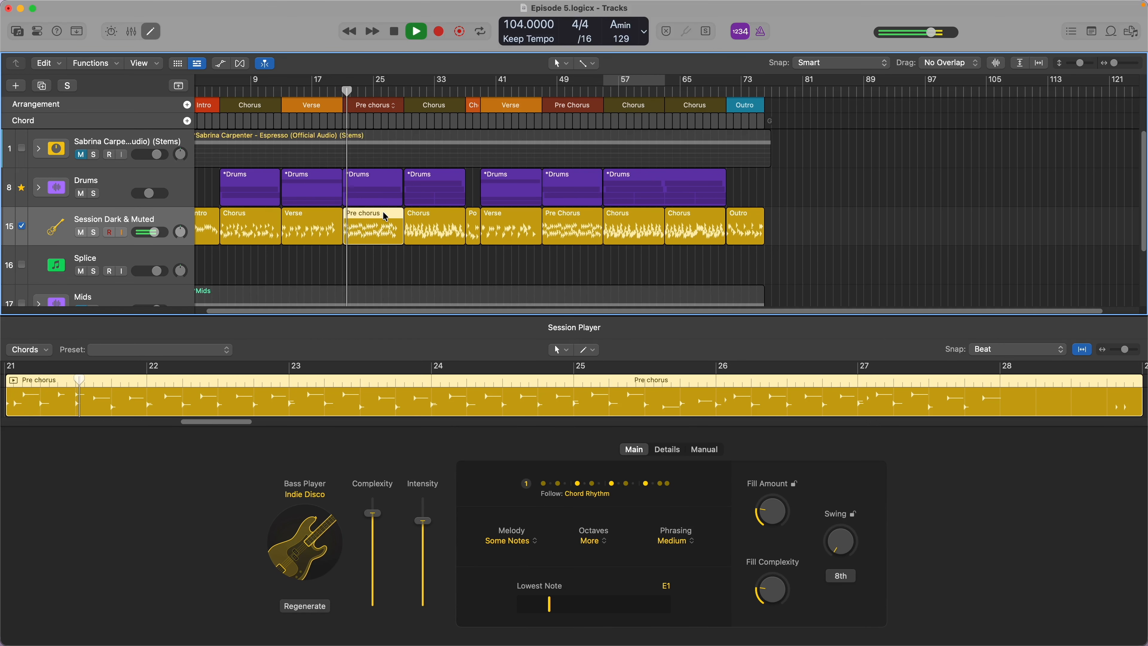
left_click(319, 92)
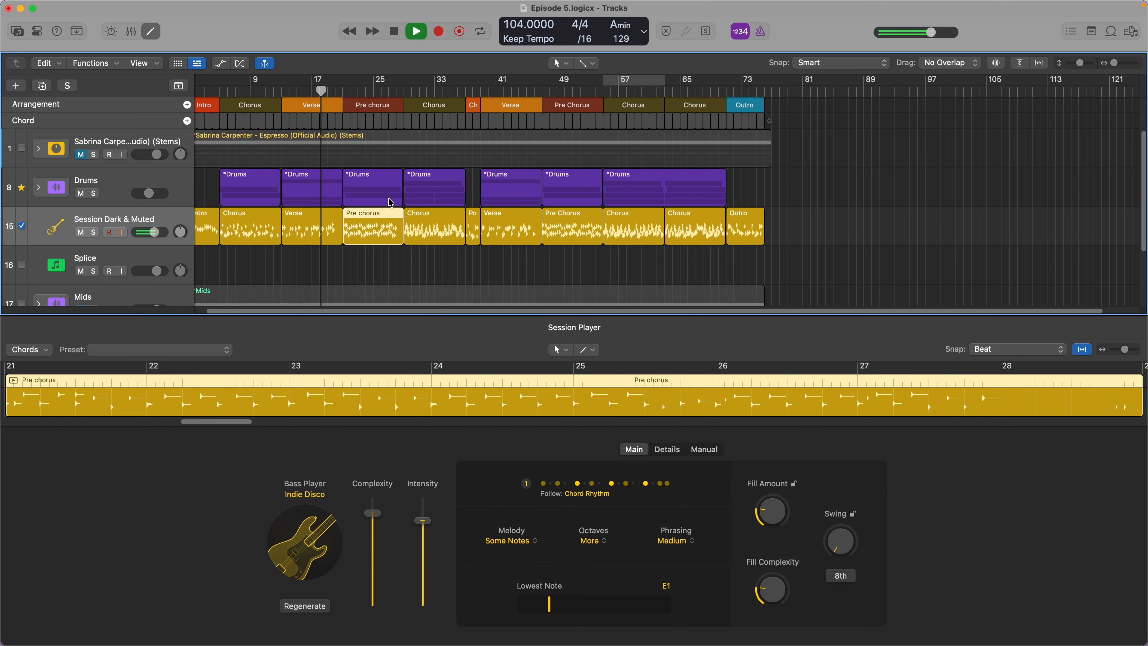
scroll(391, 203, "up", 10)
scroll(390, 202, "down", 1)
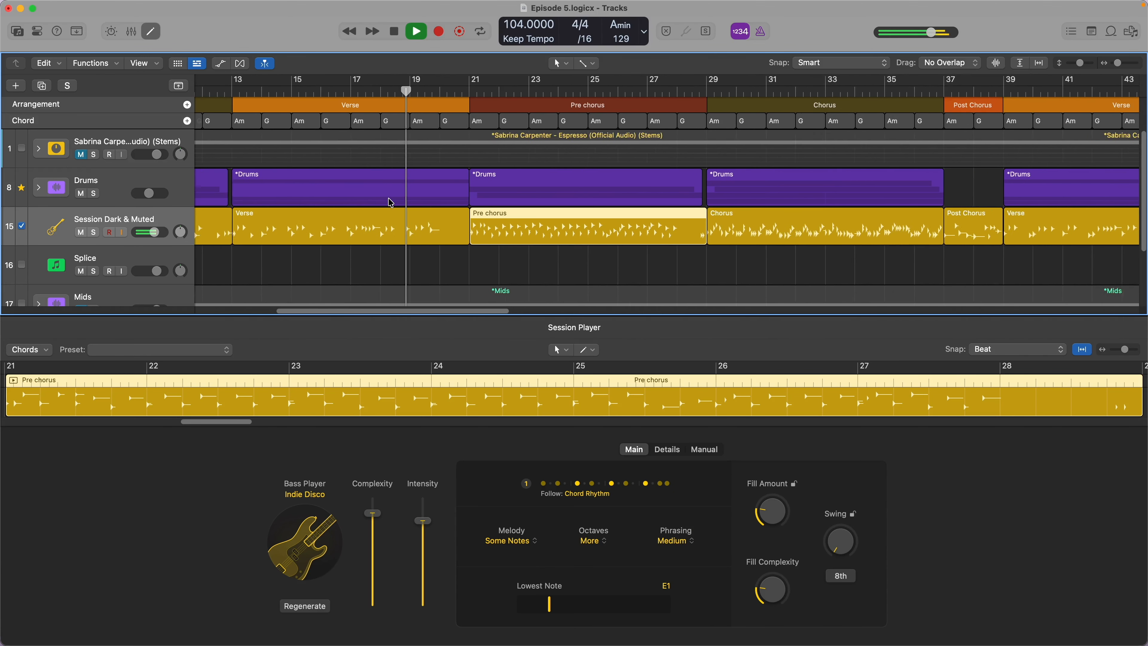
scroll(390, 203, "down", 1)
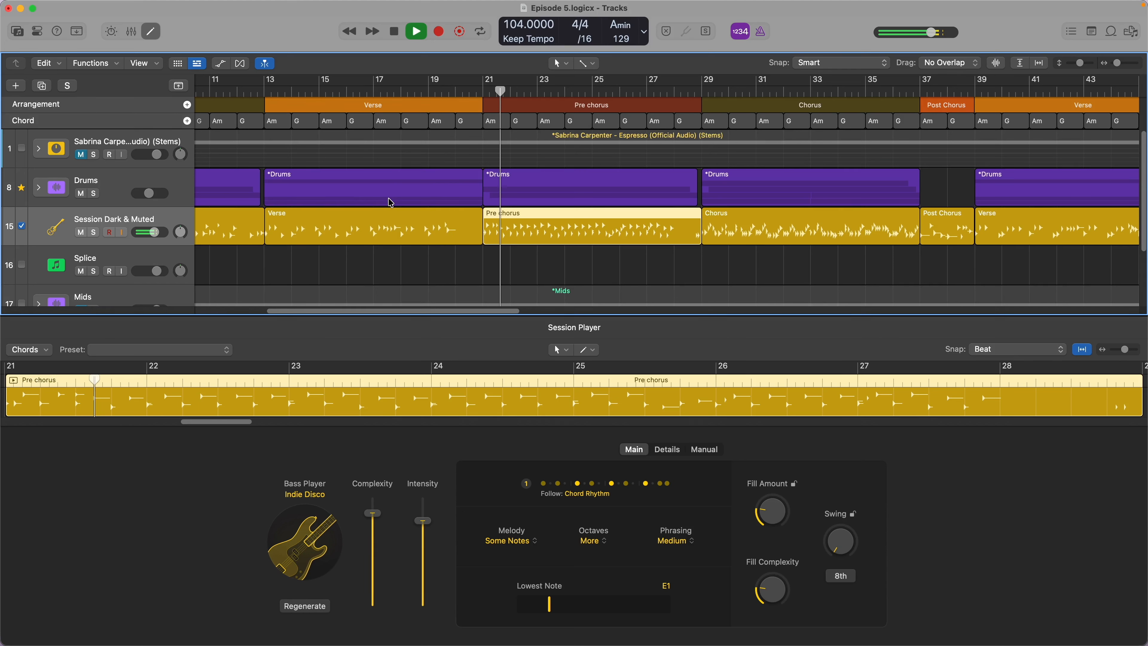
- Replace the Pre Chorus bass region at bar 47 with a copy of the Pre chorus bass from bar 21
left_click(430, 223)
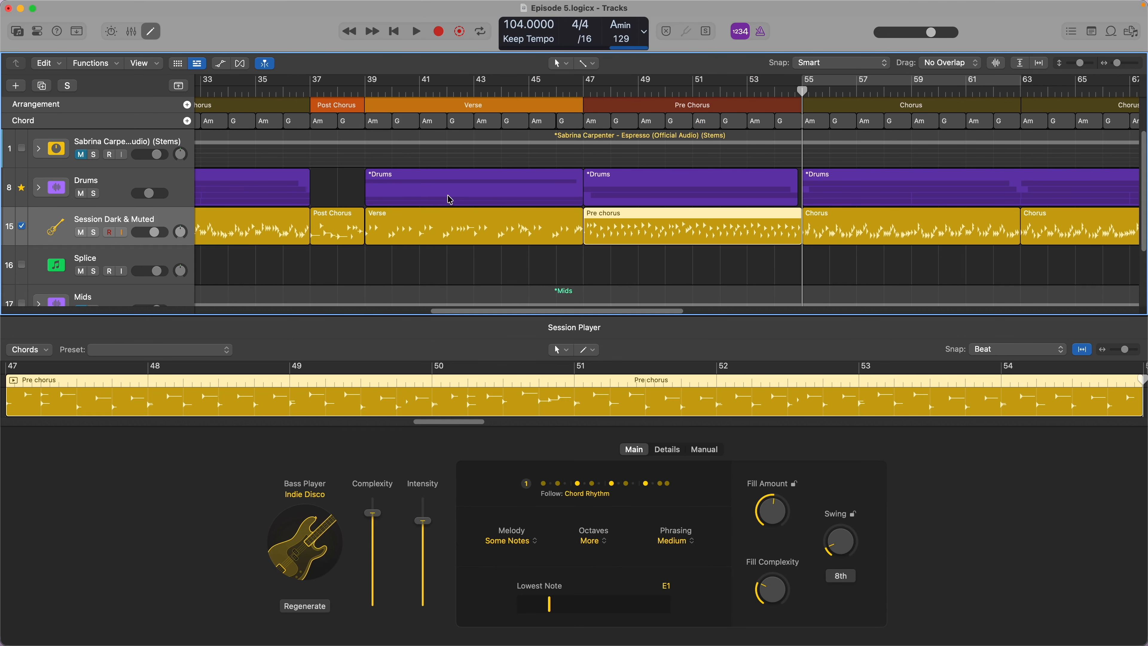
scroll(405, 215, "left", 5)
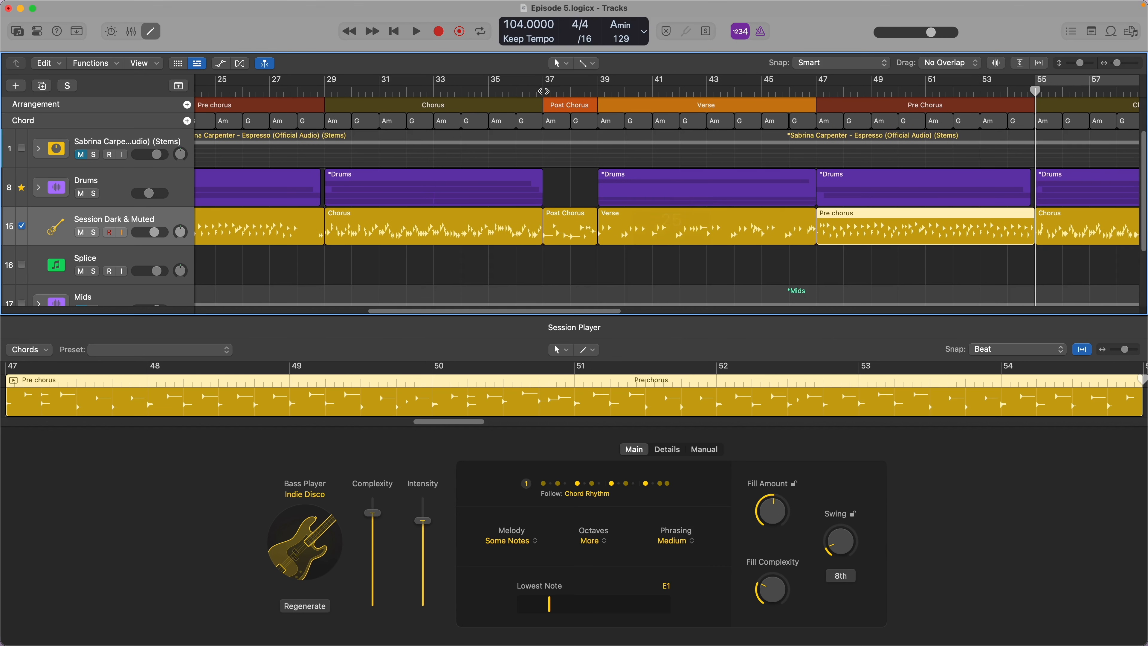
- Move the playhead to bar 37 and select the Post Chorus bass region to review its Session Player settings
left_click(543, 91)
left_click(573, 234)
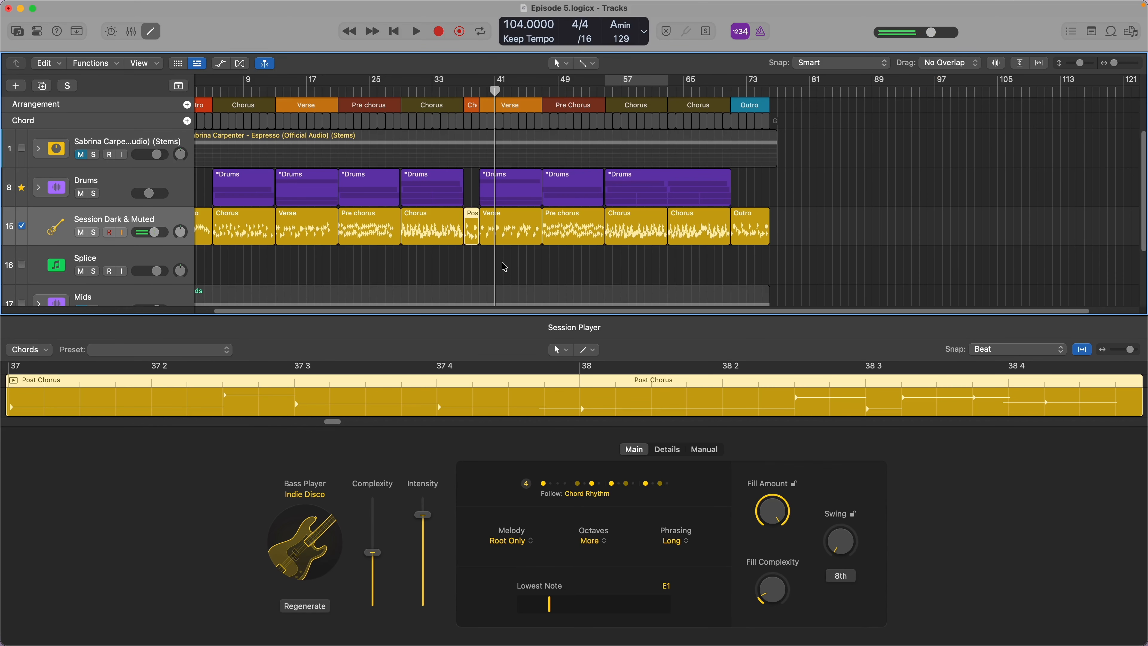
key("p")
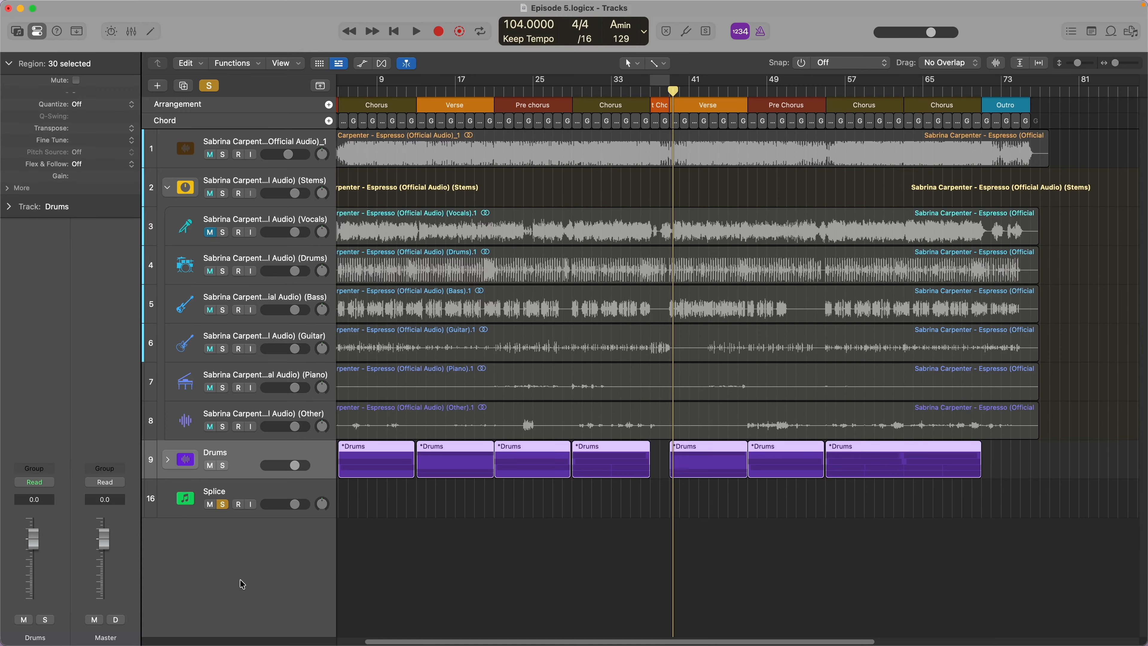
- Add a Classic Electric Piano software instrument track and move it to the top of the track list, above the stems
left_click(157, 86)
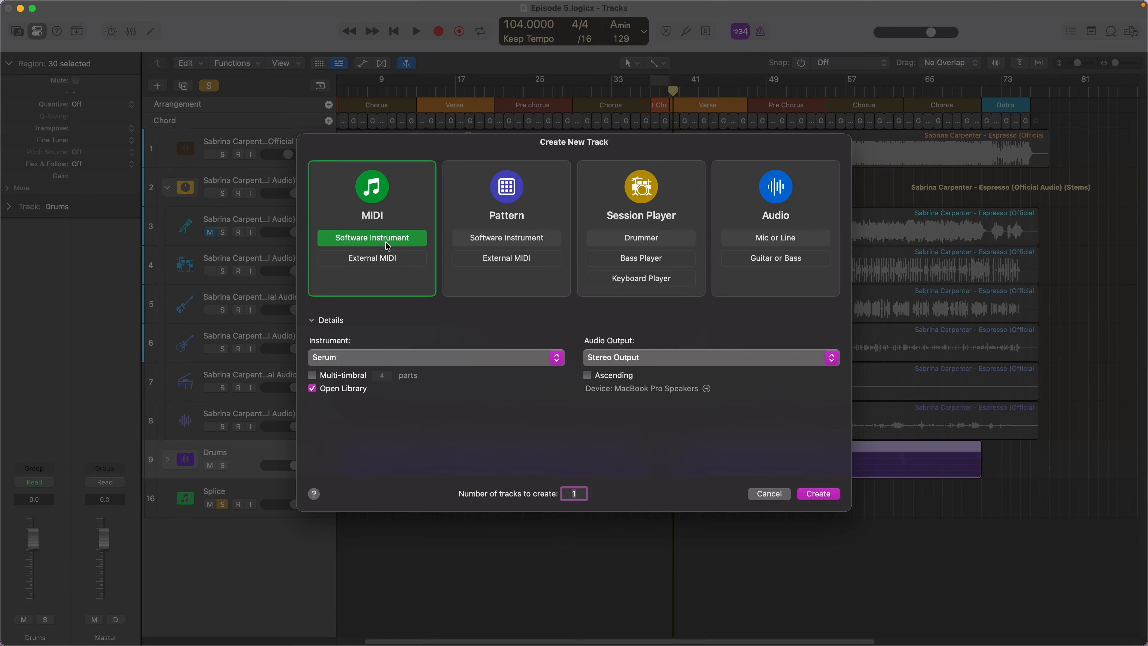
key("Return")
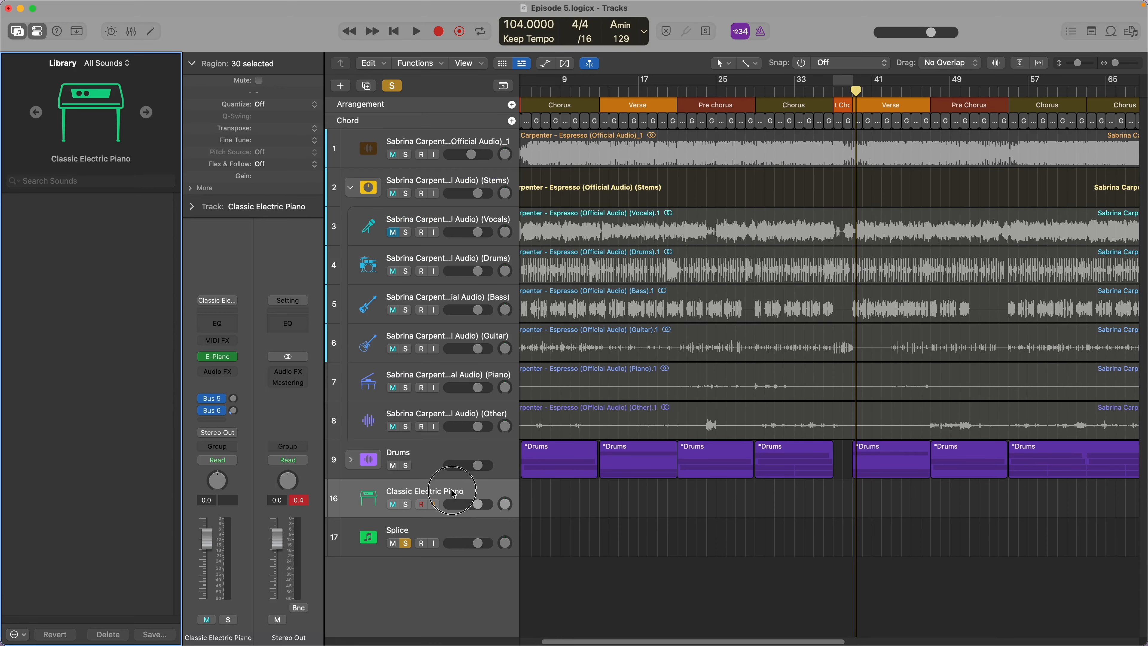
left_click(458, 560)
left_click_drag(442, 493, 444, 536)
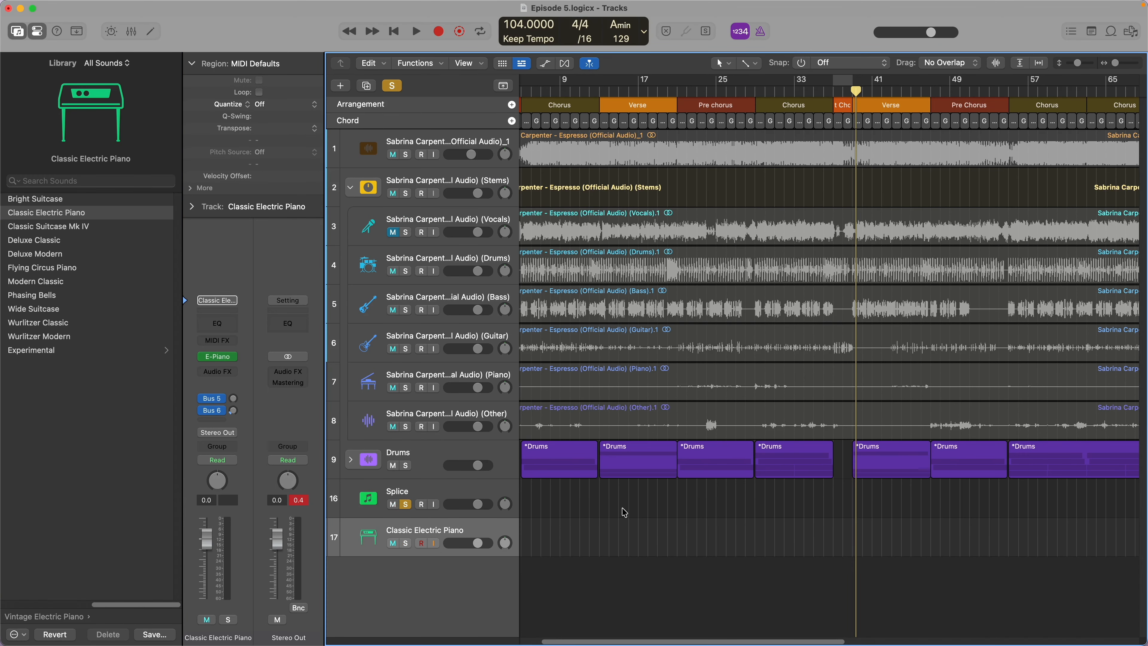
key("Return")
left_click_drag(509, 525, 510, 156)
left_click_drag(510, 156, 511, 148)
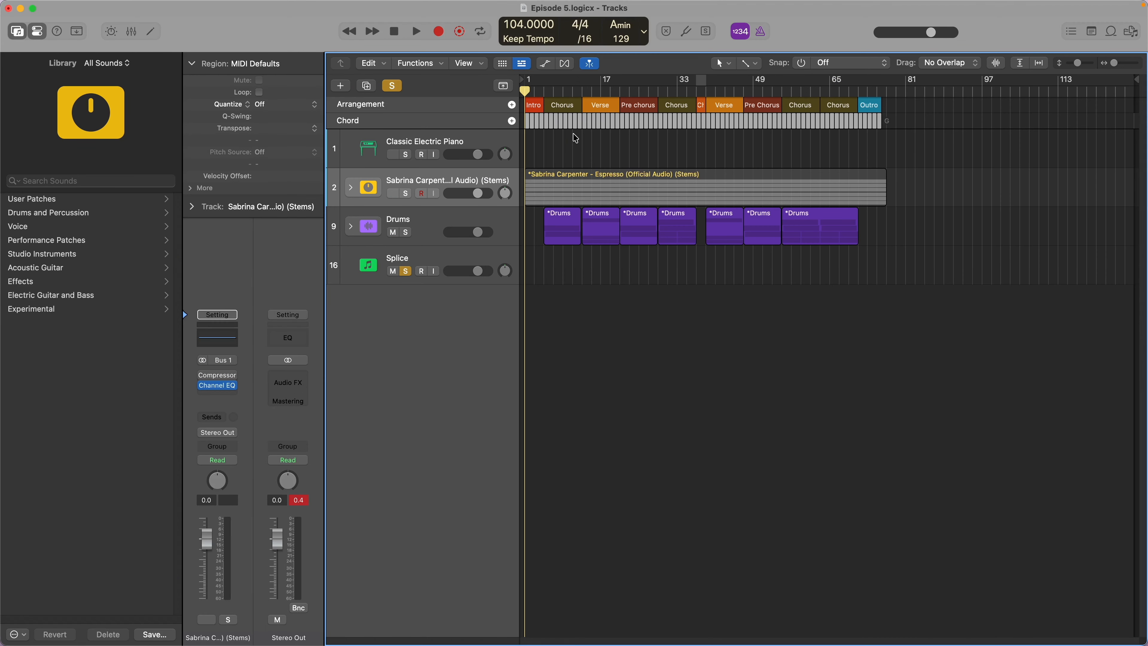
- Copy all chords from the chord track onto the Classic Electric Piano track as MIDI regions
scroll(575, 138, "up", 10)
left_click_drag(556, 127, 553, 146)
key("z")
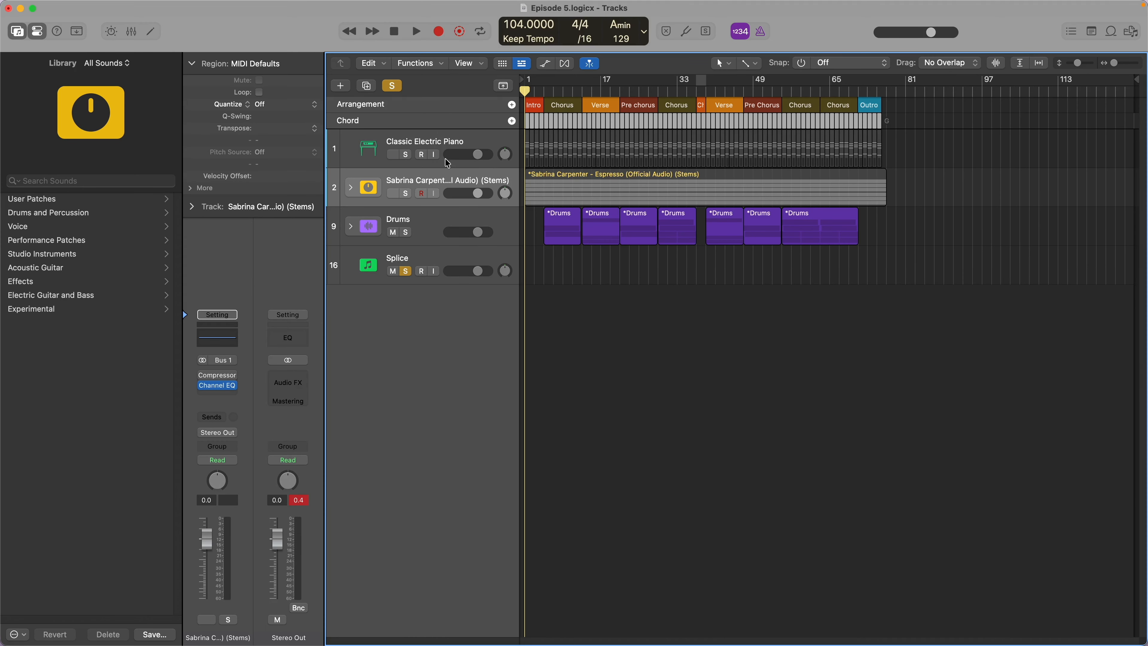
- Audition the new chord regions on the Classic Electric Piano track from the start of the song
key("space")
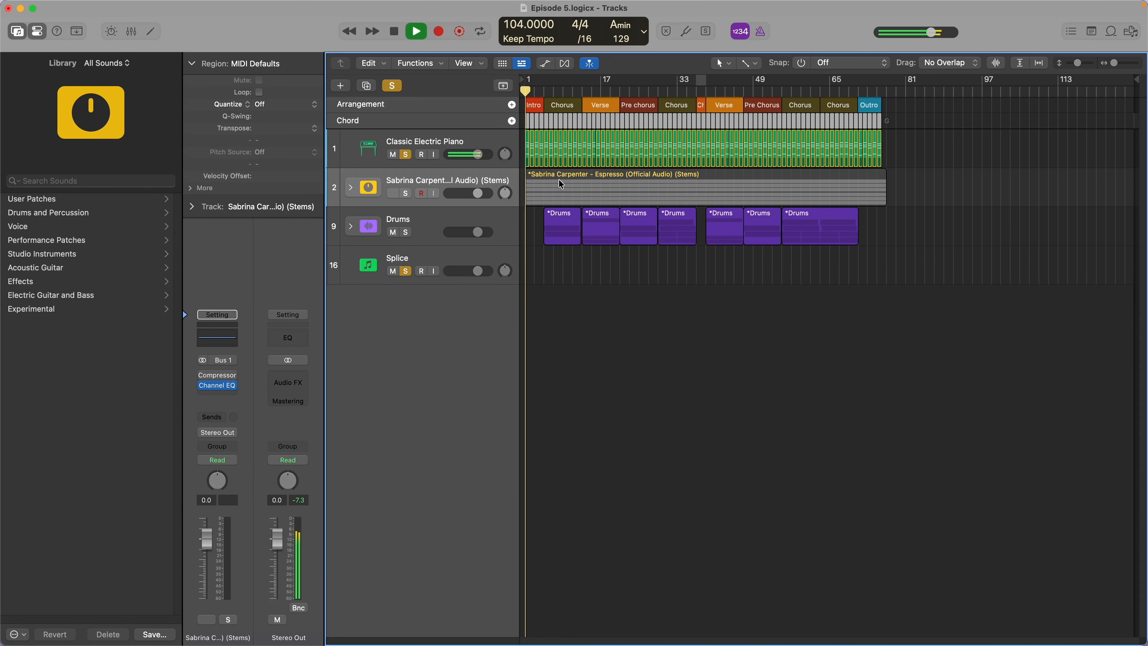
key("super+Right")
key("super+Right")
key("super+Right")
key("super+Right")
key("super+Right")
key("super+Left")
key("super+Left")
key("super+Left")
key("super+Left")
key("super+Left")
key("space")
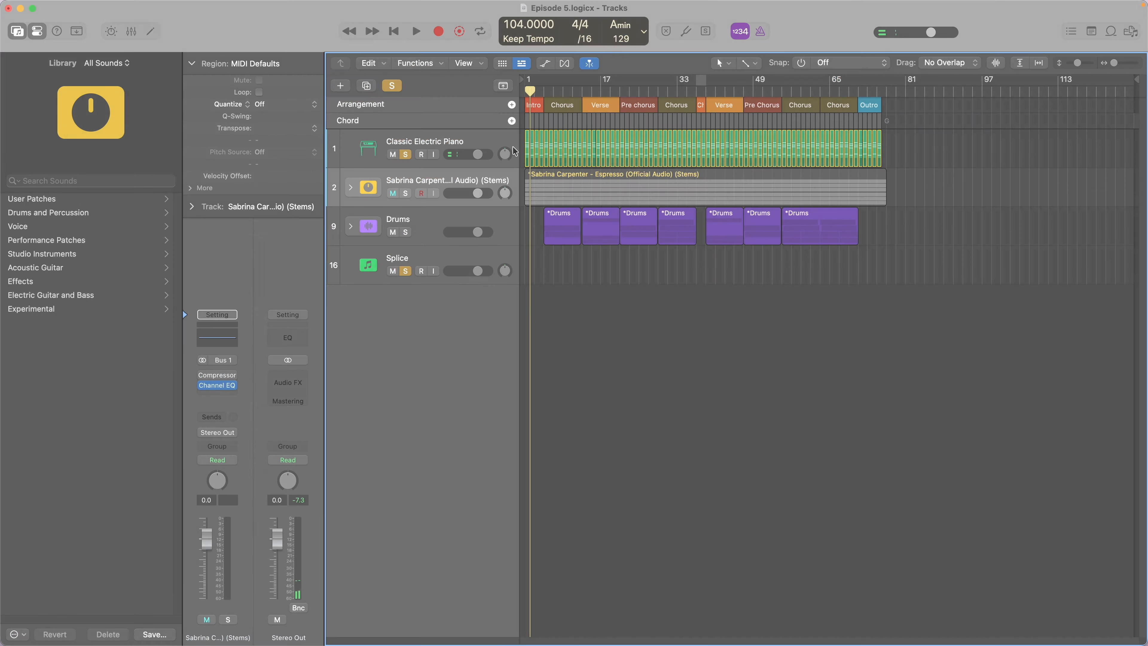
- Join the electric piano chord regions into one region and lower the velocity of all its notes
left_click(516, 152)
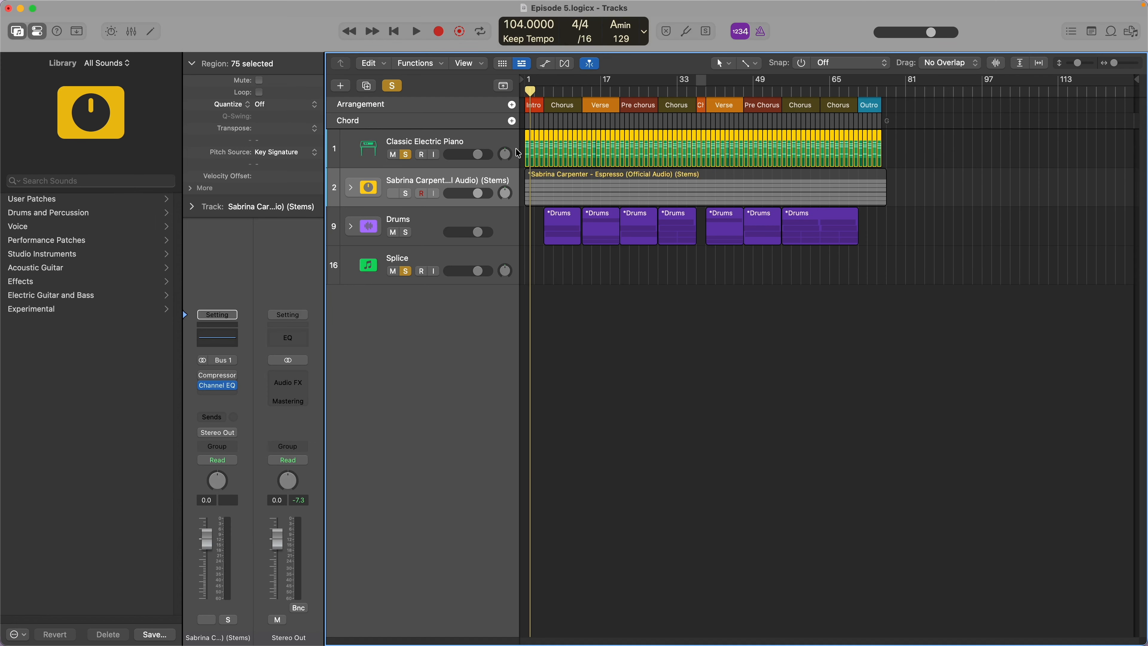
key("super+j")
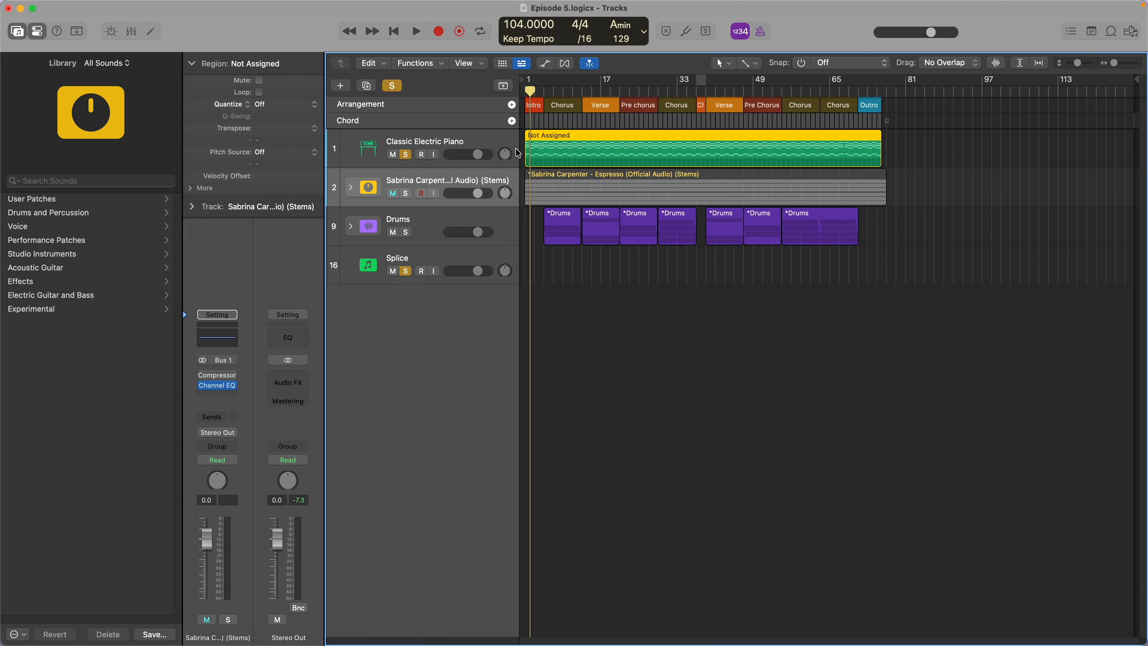
double_click(551, 147)
left_click_drag(522, 347, 522, 221)
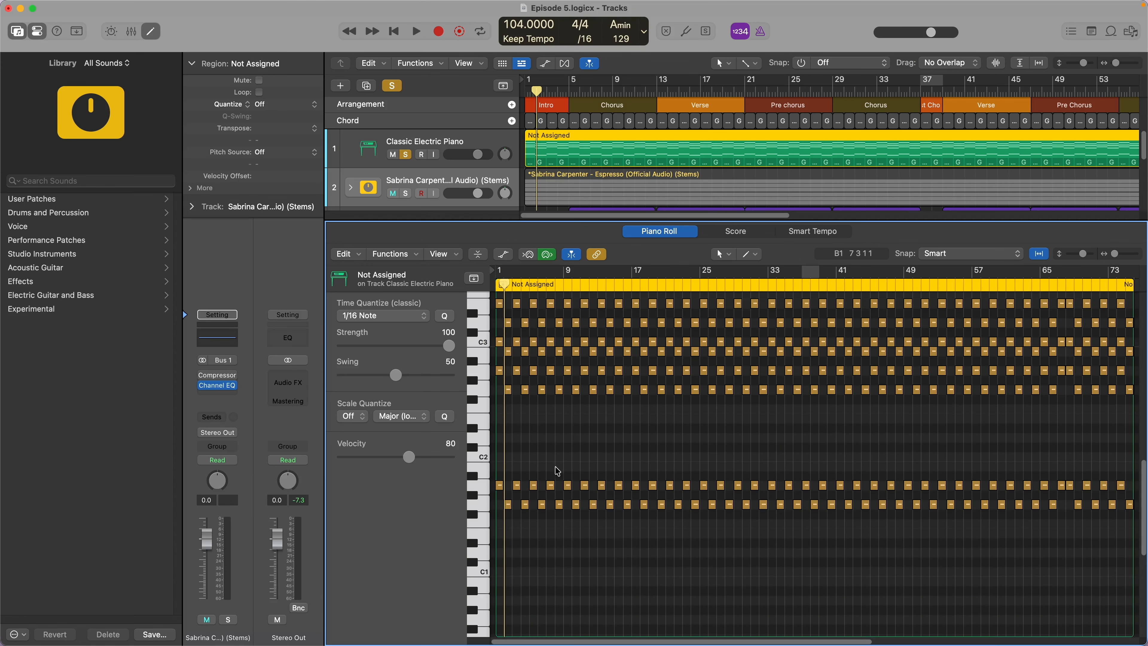
key("super+a")
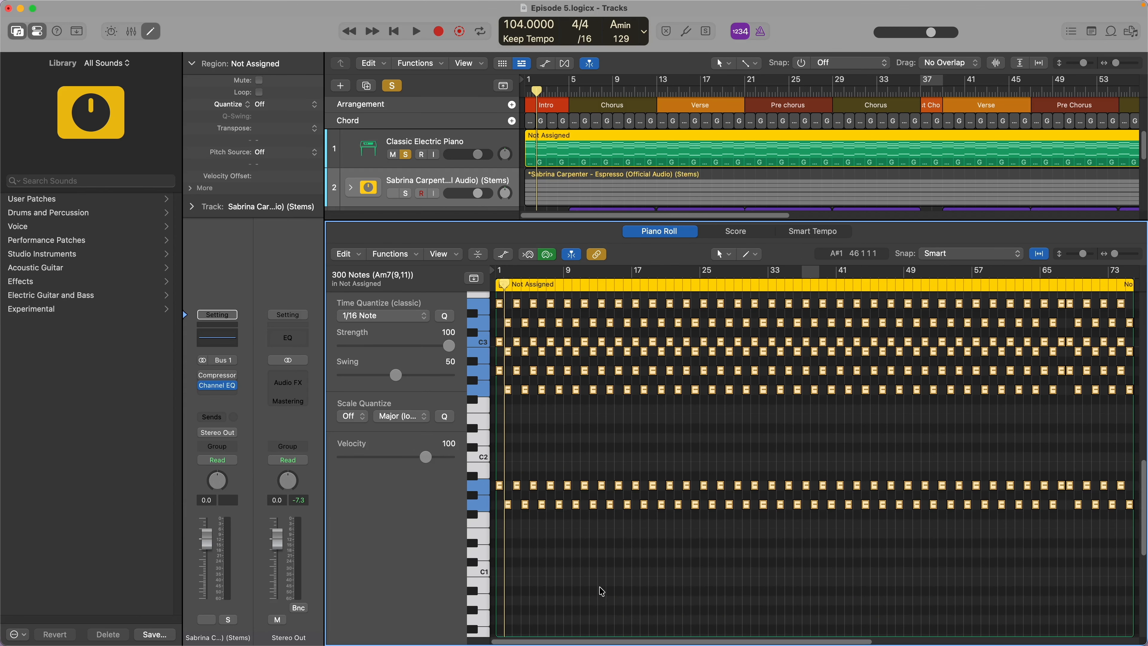
key("Delete")
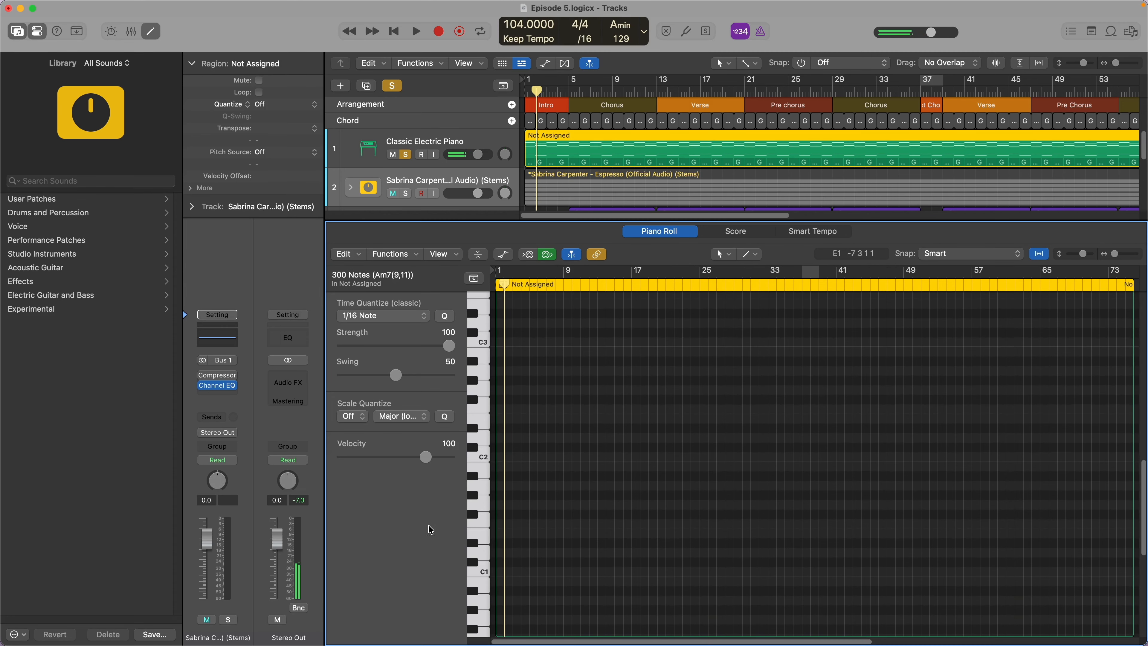
left_click_drag(425, 457, 395, 459)
key("space")
key("Return")
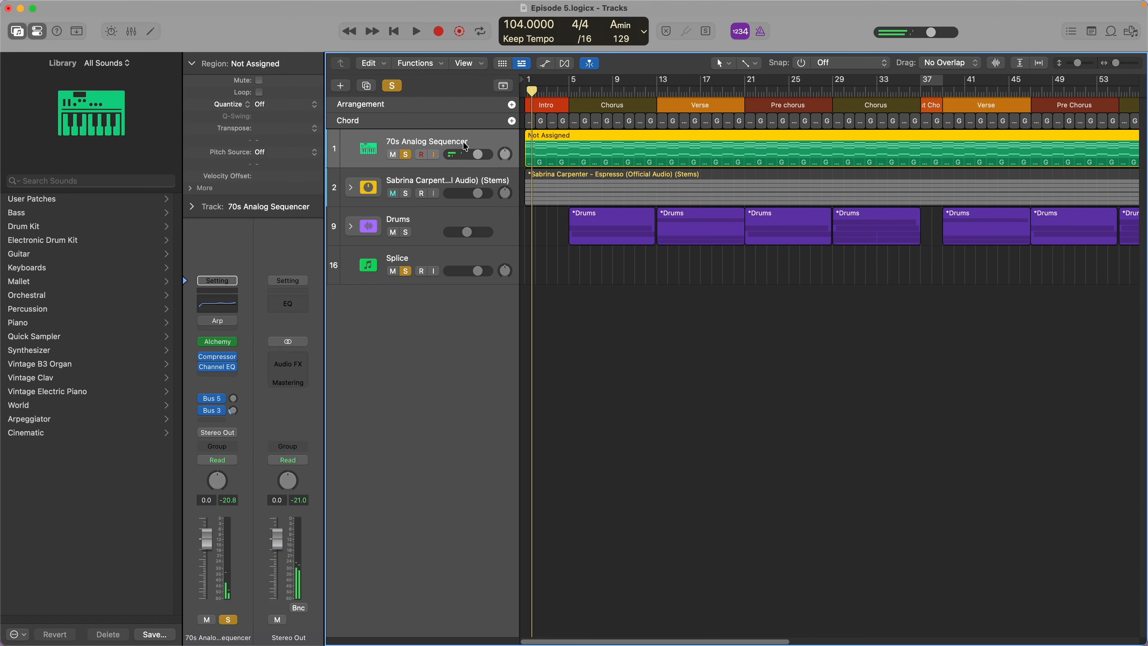
- Add another software instrument track below Splice and replace its electric piano instrument with Alchemy
double_click(462, 309)
left_click(231, 356)
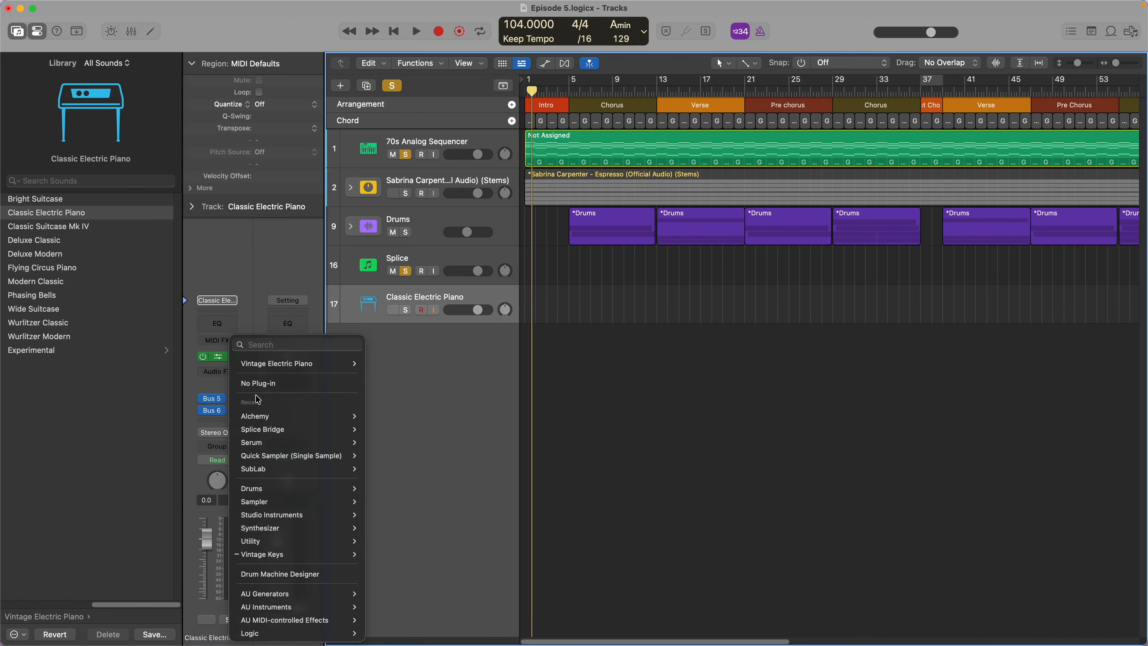
left_click(254, 398)
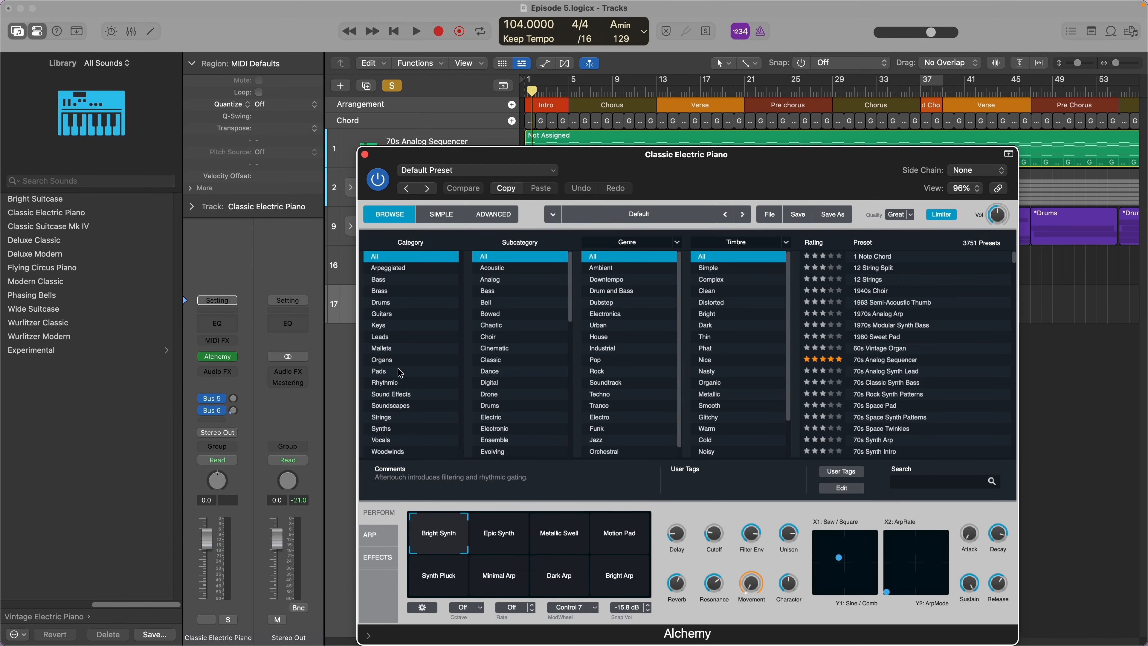
- Filter Alchemy's presets to Pads, Layered, Ambient and Simple, and load the Alone preset
left_click(400, 373)
left_click(493, 314)
left_click(622, 270)
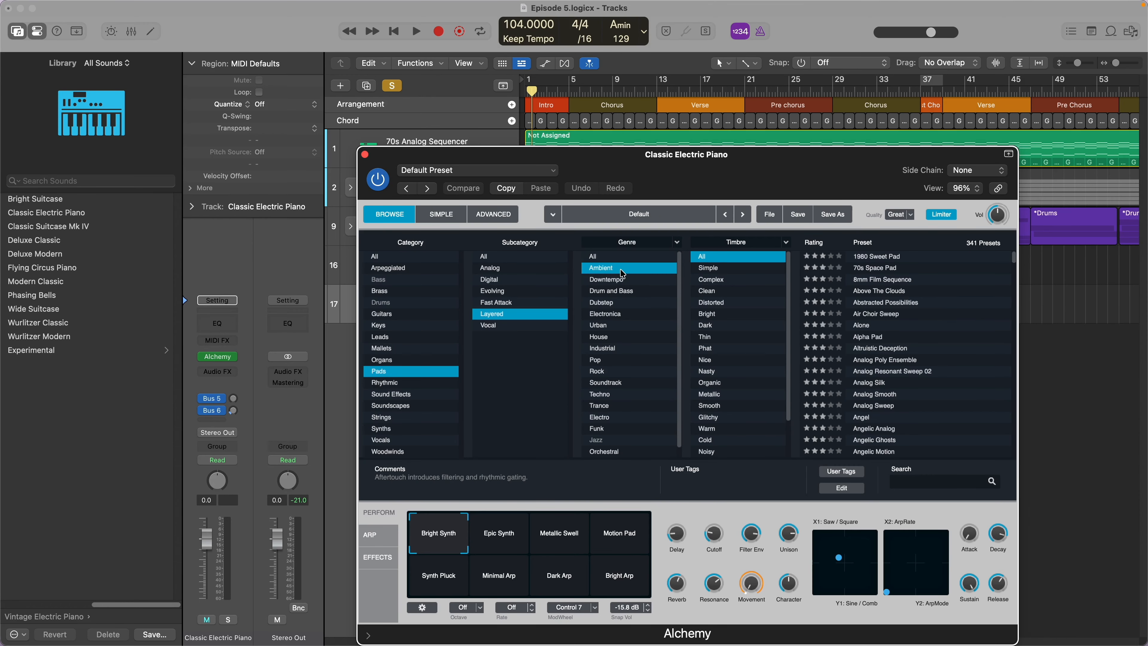
left_click(709, 271)
left_click(881, 256)
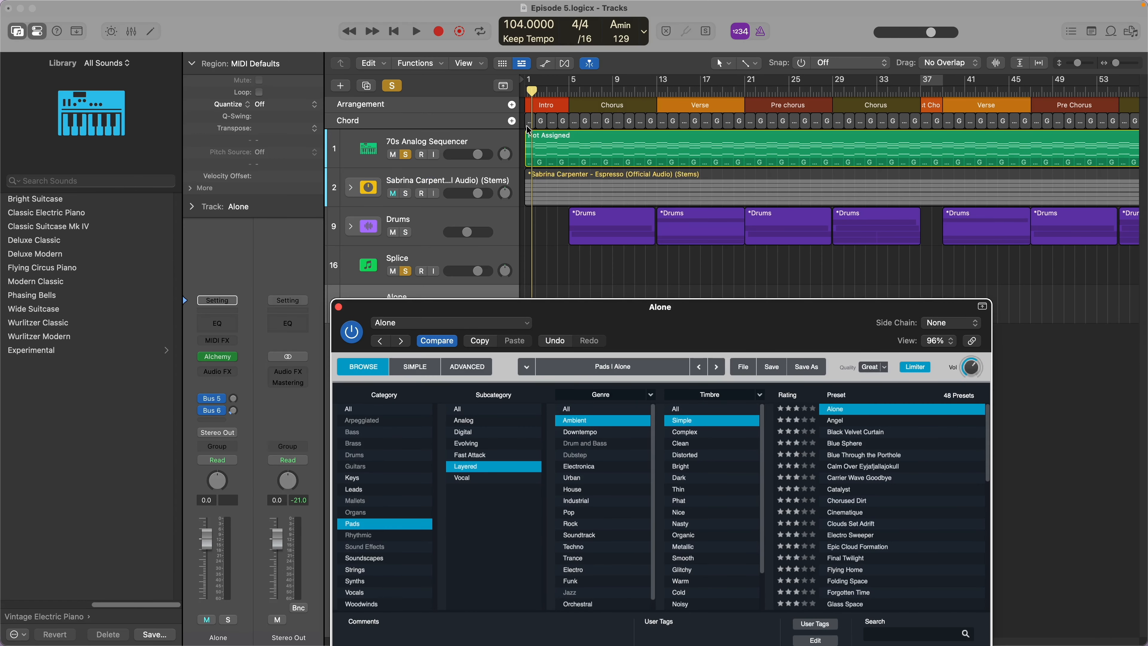
- Copy the joined chord region from the 70s Analog Sequencer track to the Alone track and play it back
left_click(537, 158)
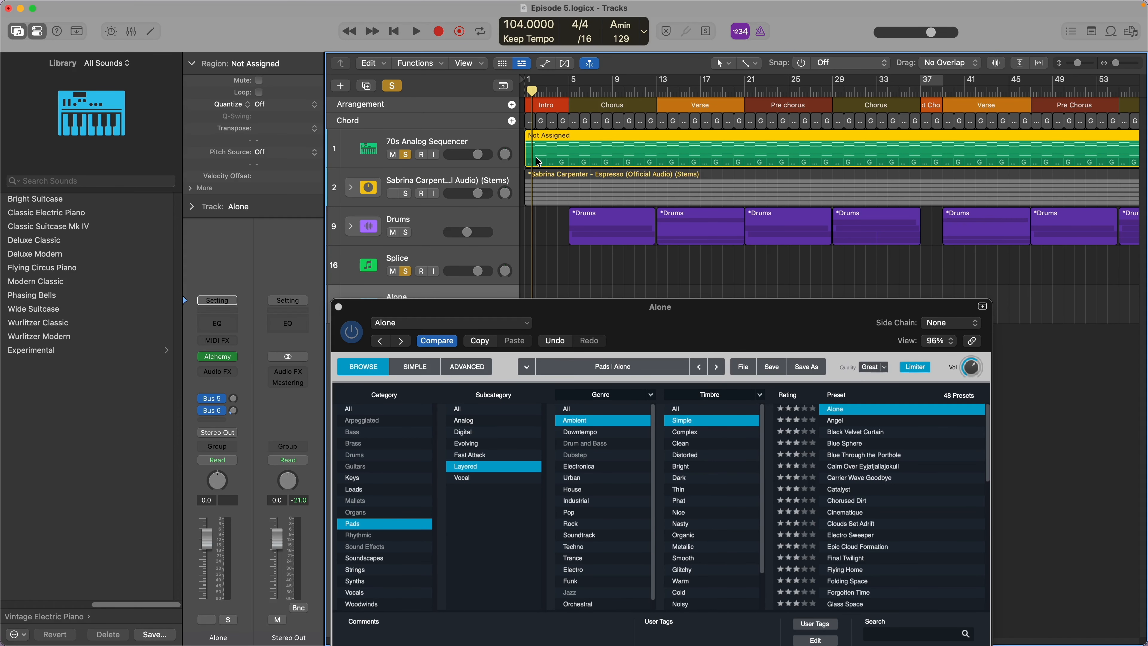
left_click_drag(538, 162, 546, 285)
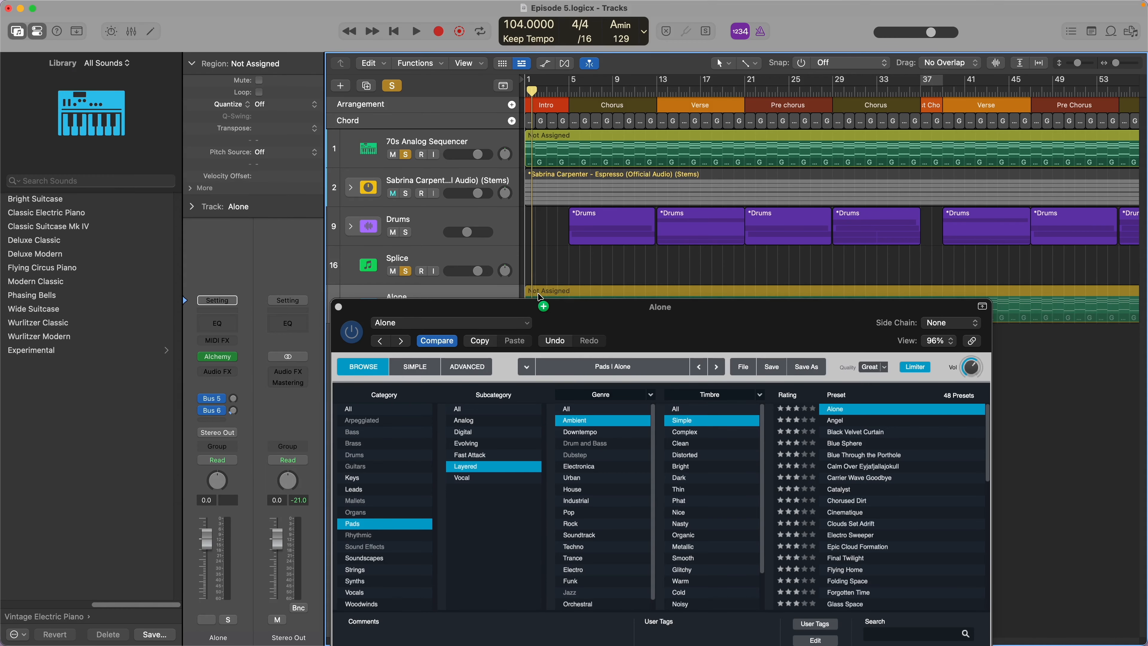
left_click_drag(538, 294, 539, 293)
key("space")
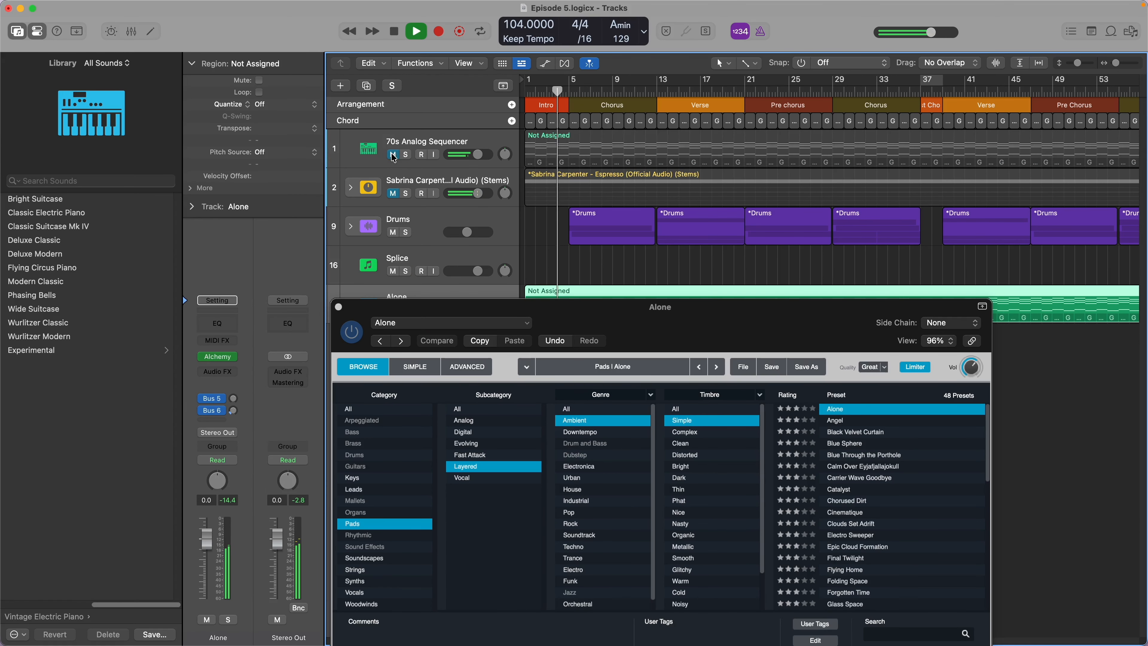
- Reposition the Alchemy window, shrink it to 52%, and switch the pad to the Northern Winds preset during playback
left_click_drag(606, 308, 403, 53)
left_click_drag(782, 539, 481, 420)
left_click(420, 133)
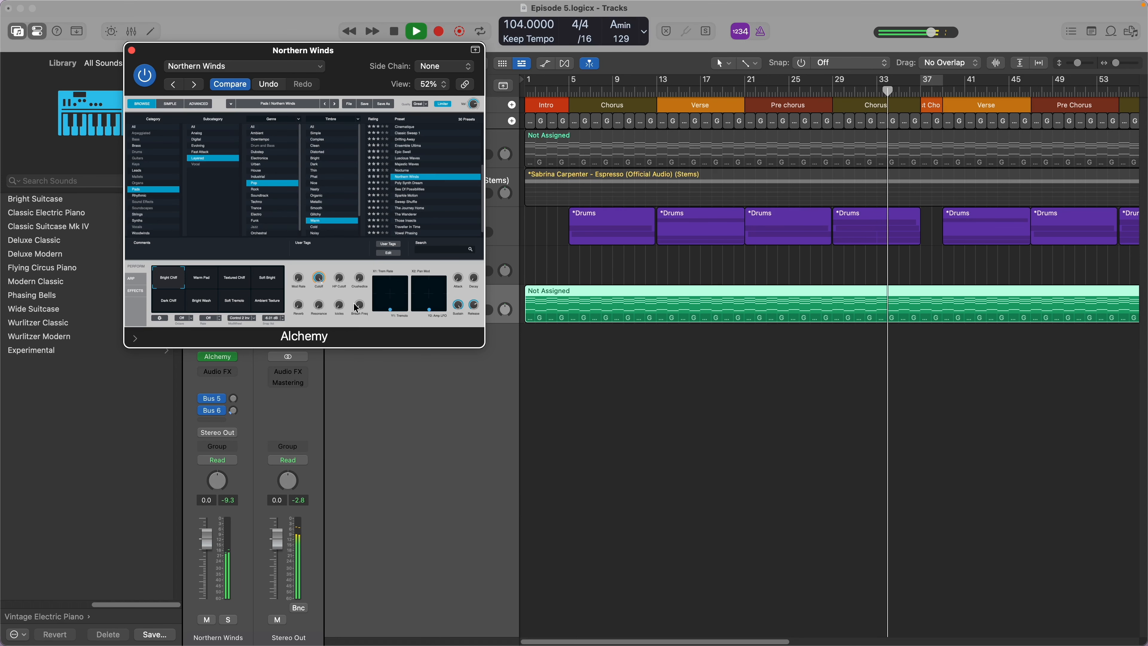
left_click_drag(251, 54, 445, 144)
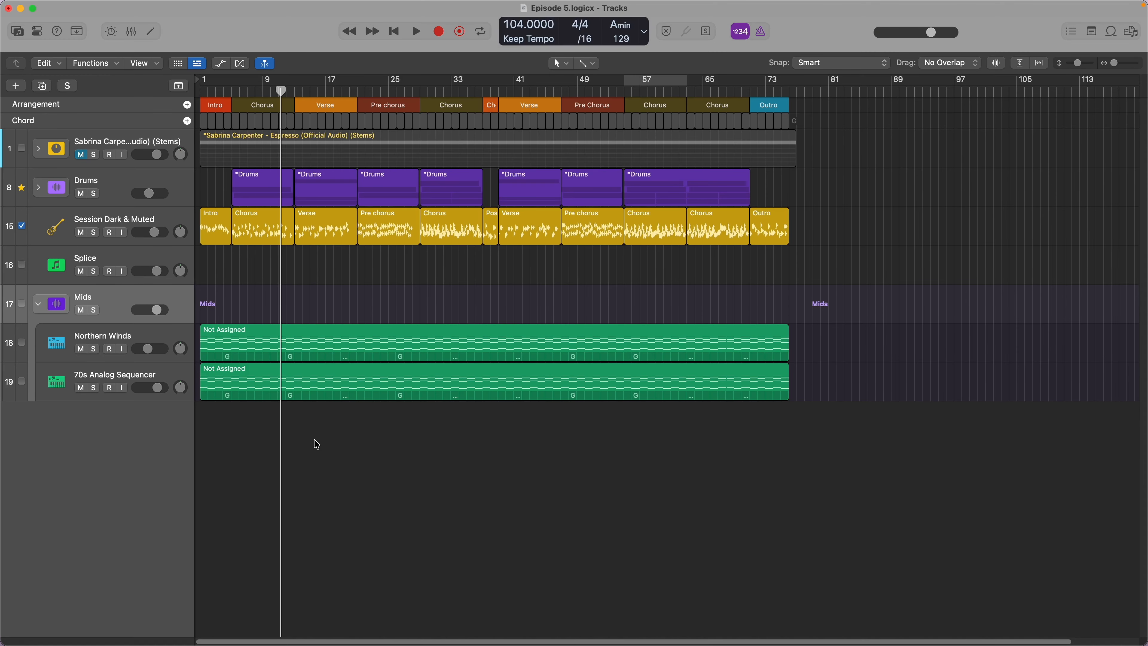
- Return the playhead to the song start, switch to Splice and open the Espresso collection with the arrangement's timeline uncovered
key("Return")
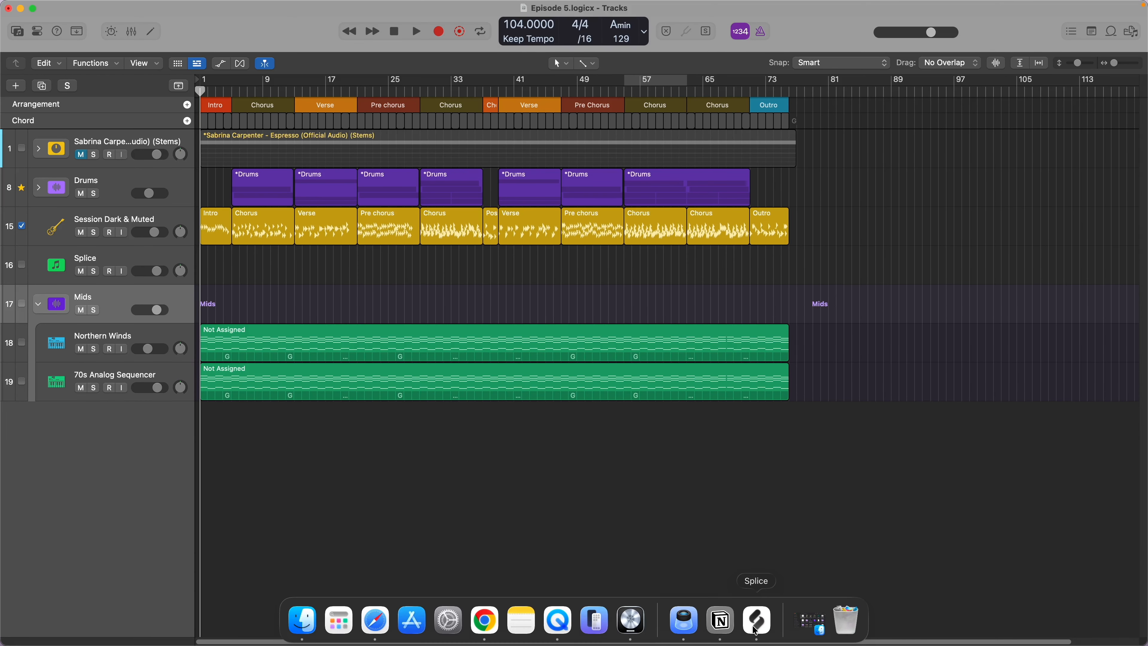
left_click(756, 620)
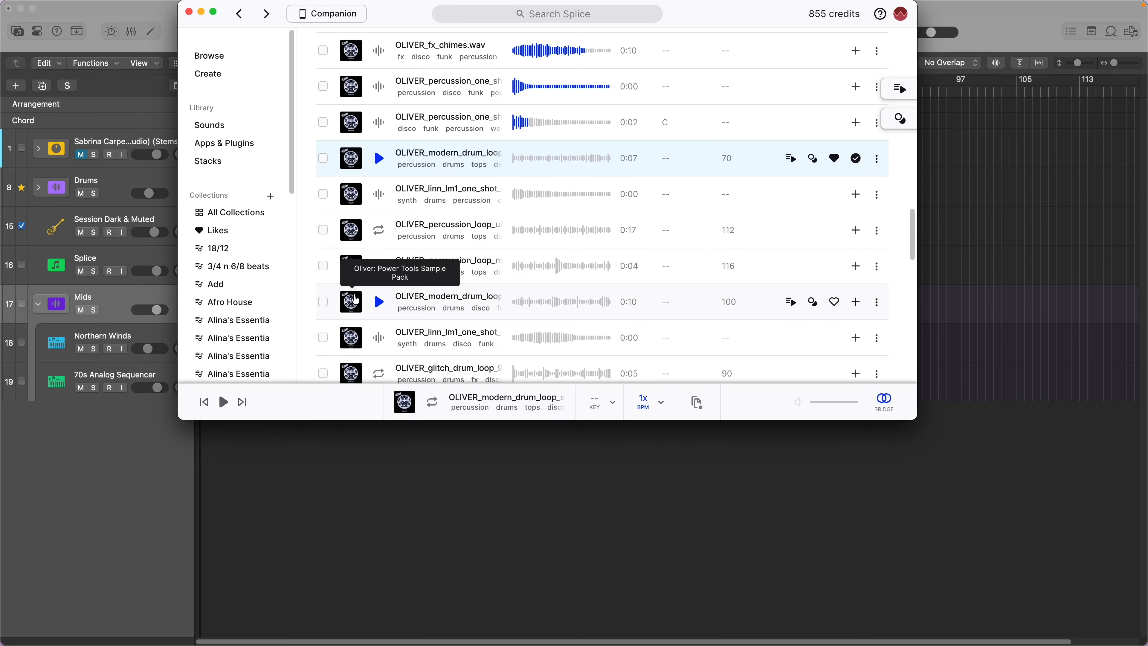
scroll(256, 282, "down", 10)
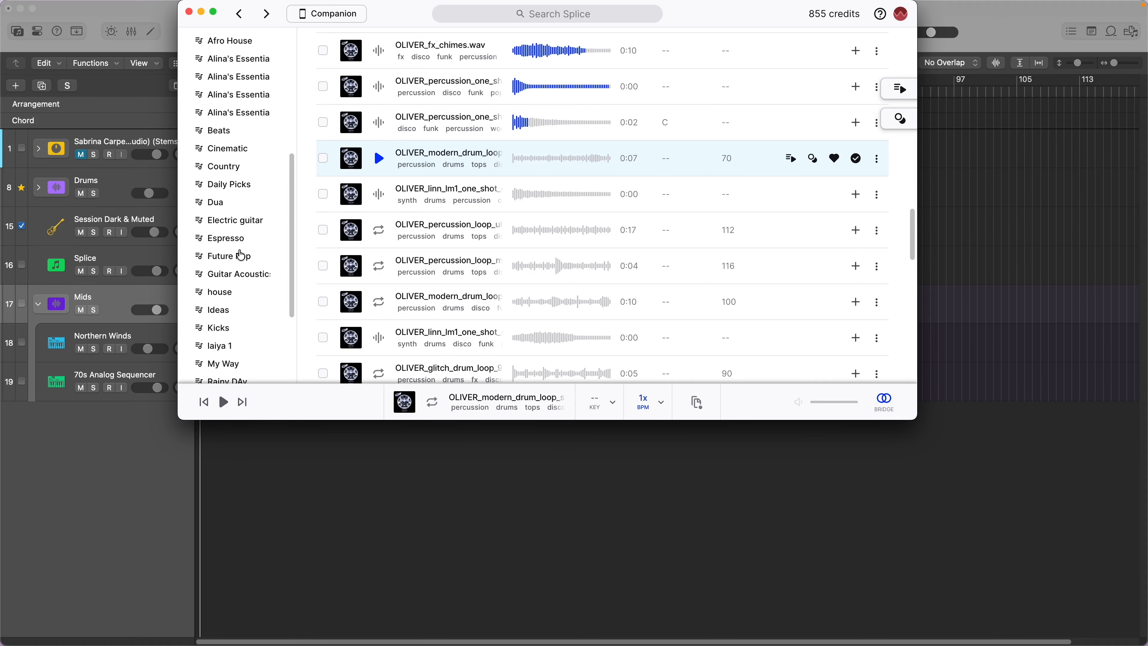
left_click(226, 238)
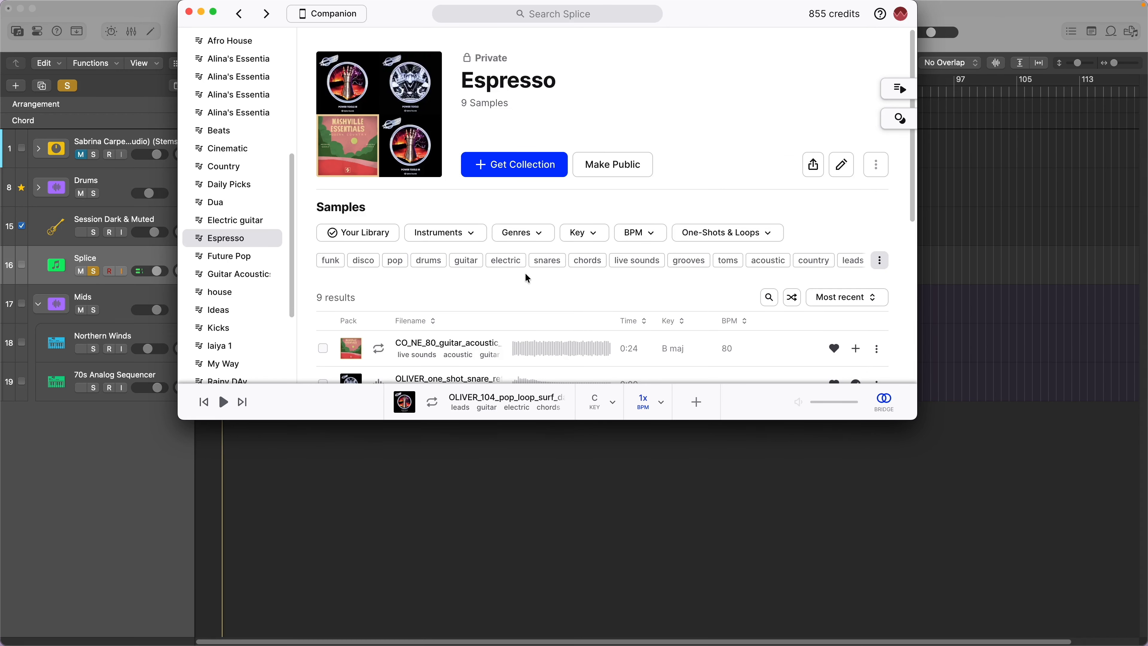
left_click_drag(692, 19, 560, 212)
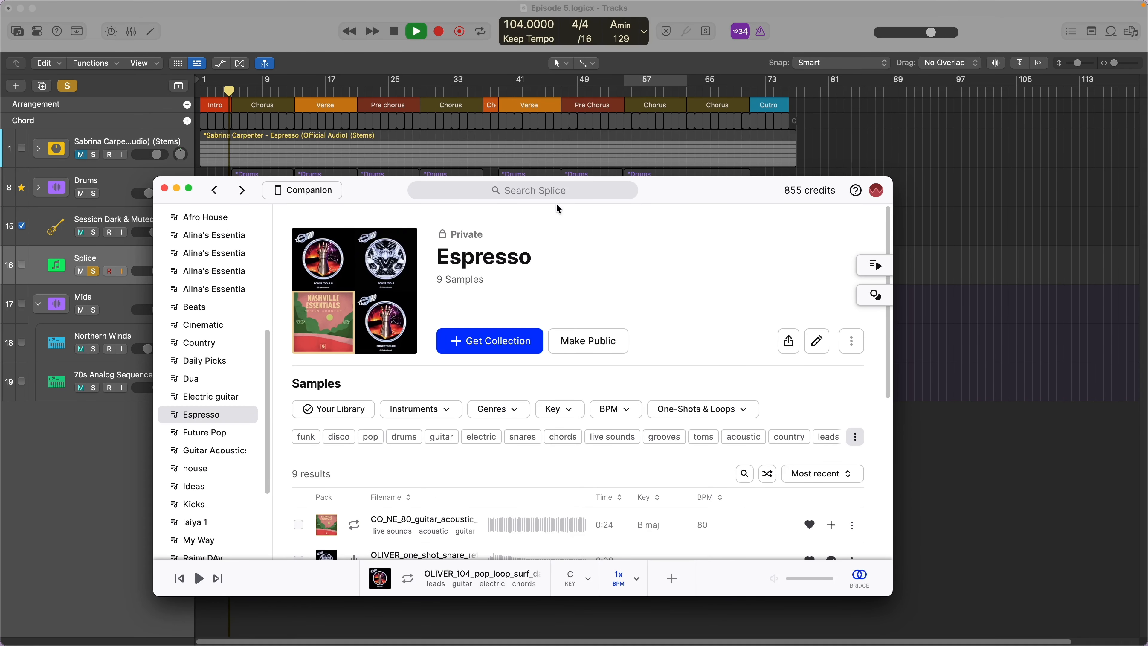
left_click(548, 191)
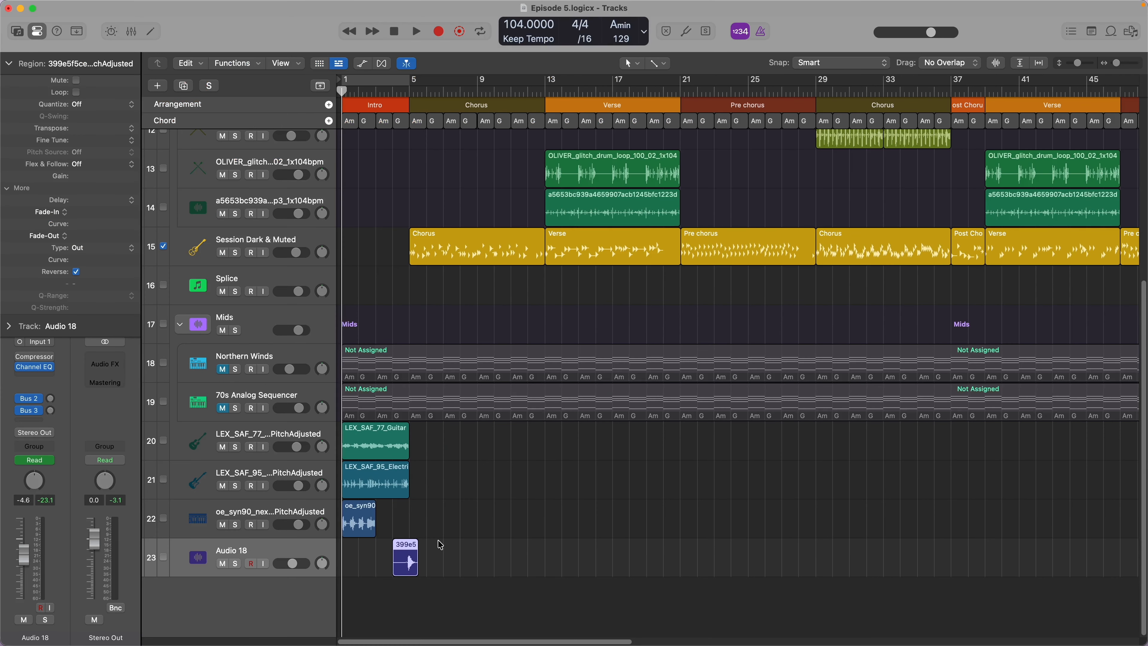
- Audition the Intro's guitar loops and the reversed Audio 18 sample leading into the Chorus at bar 5
scroll(446, 541, "up", 5)
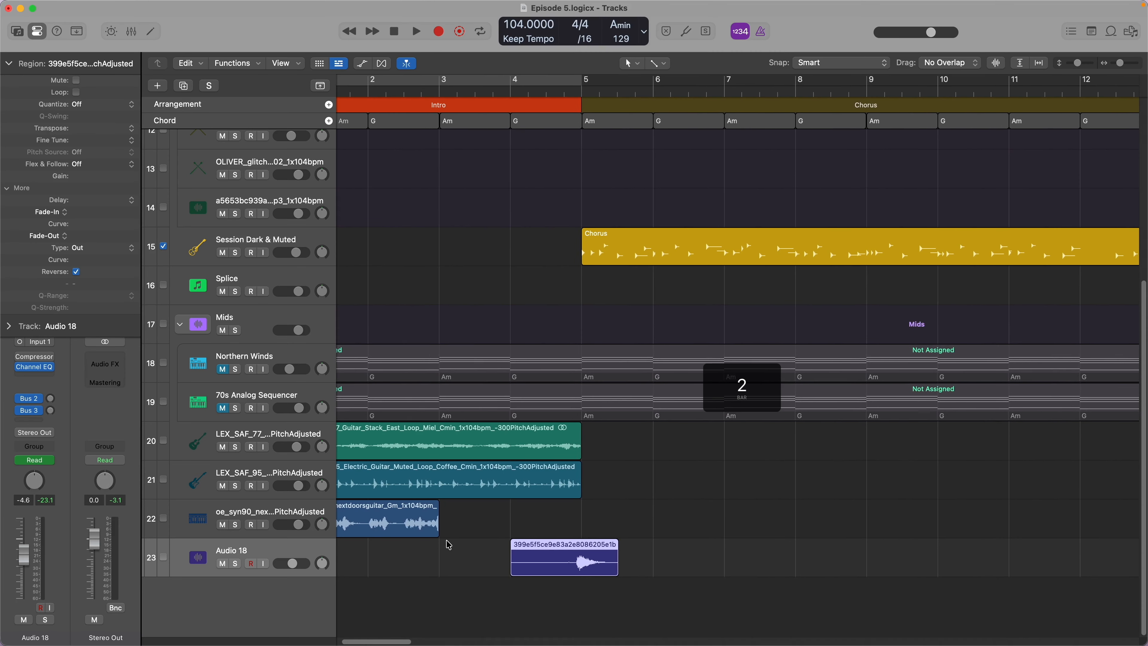
scroll(446, 543, "left", 3)
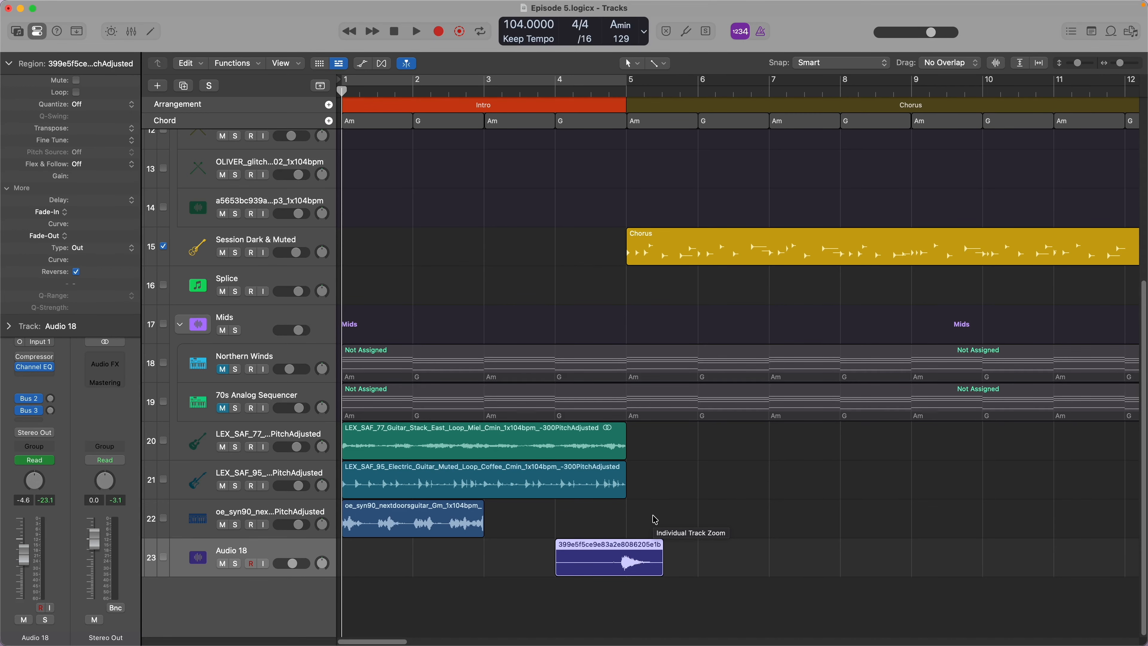
key("space")
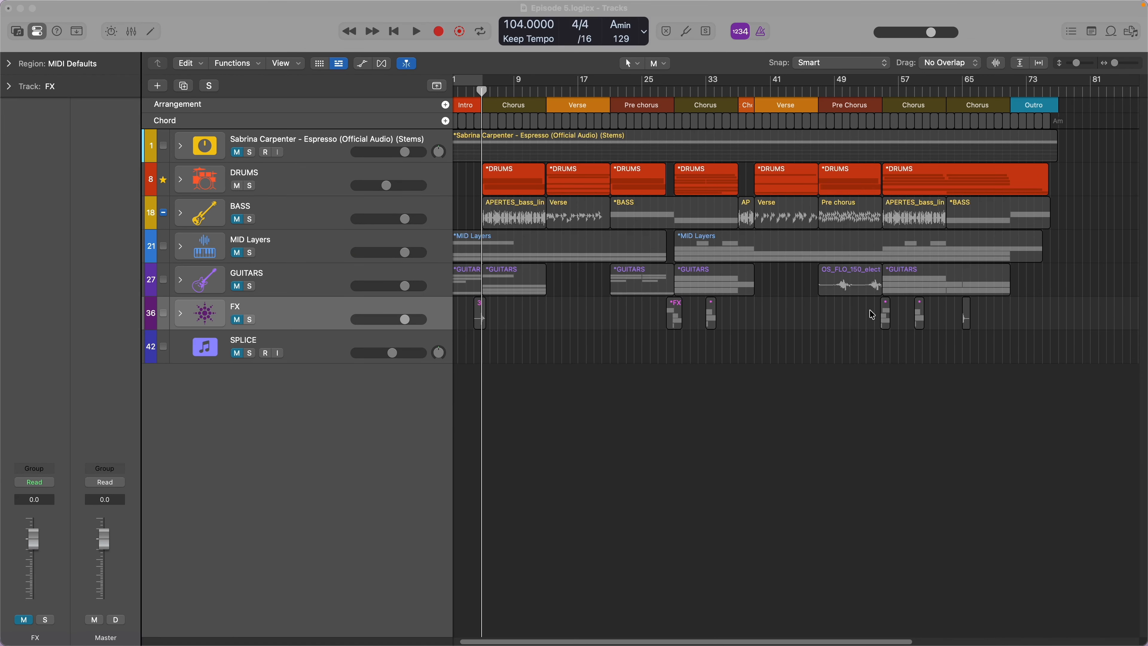
- Expand the DRUMS track stack to examine its individual drum tracks, and clear the region selection
left_click(262, 180)
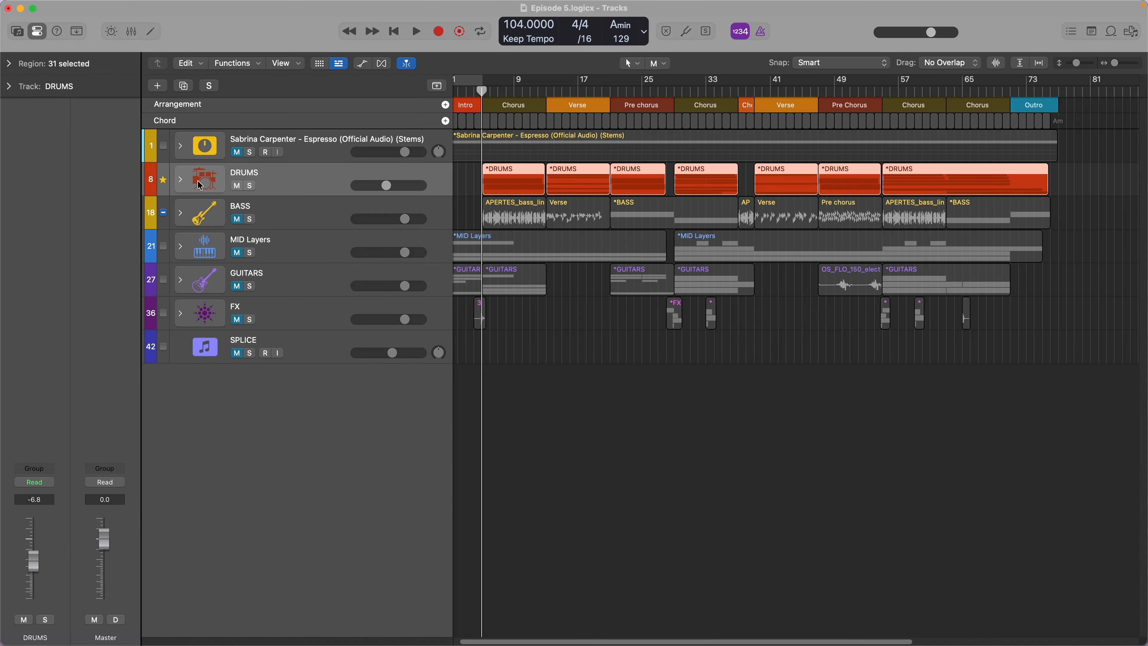
left_click(185, 180)
left_click(181, 180)
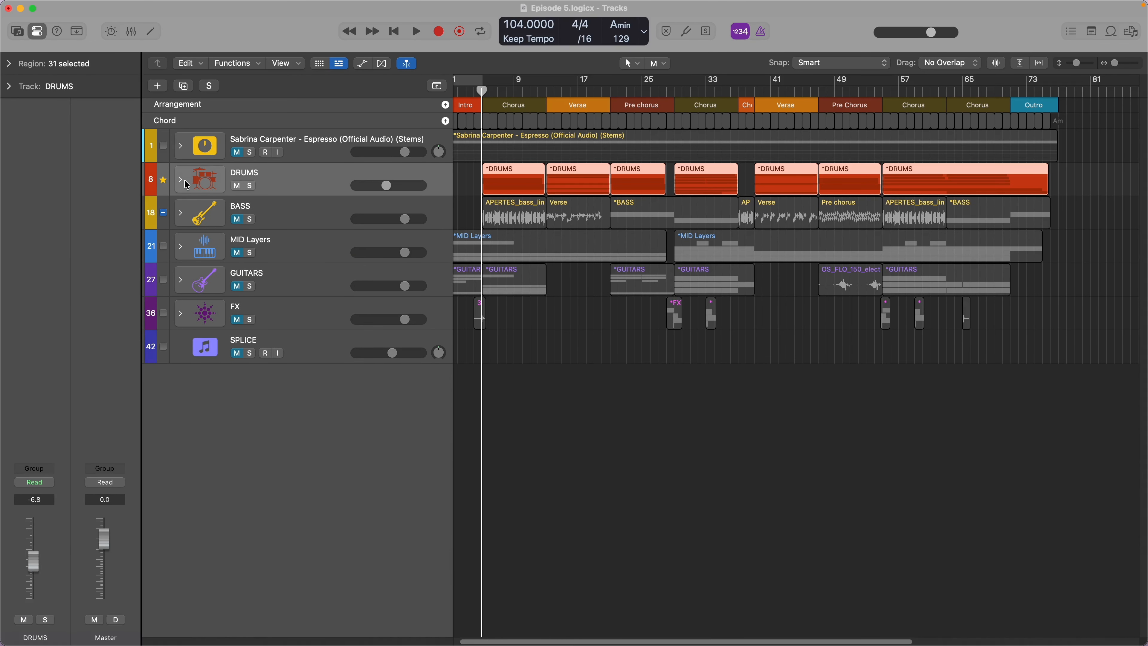
left_click(188, 218)
left_click(184, 221)
left_click(180, 179)
left_click(822, 320)
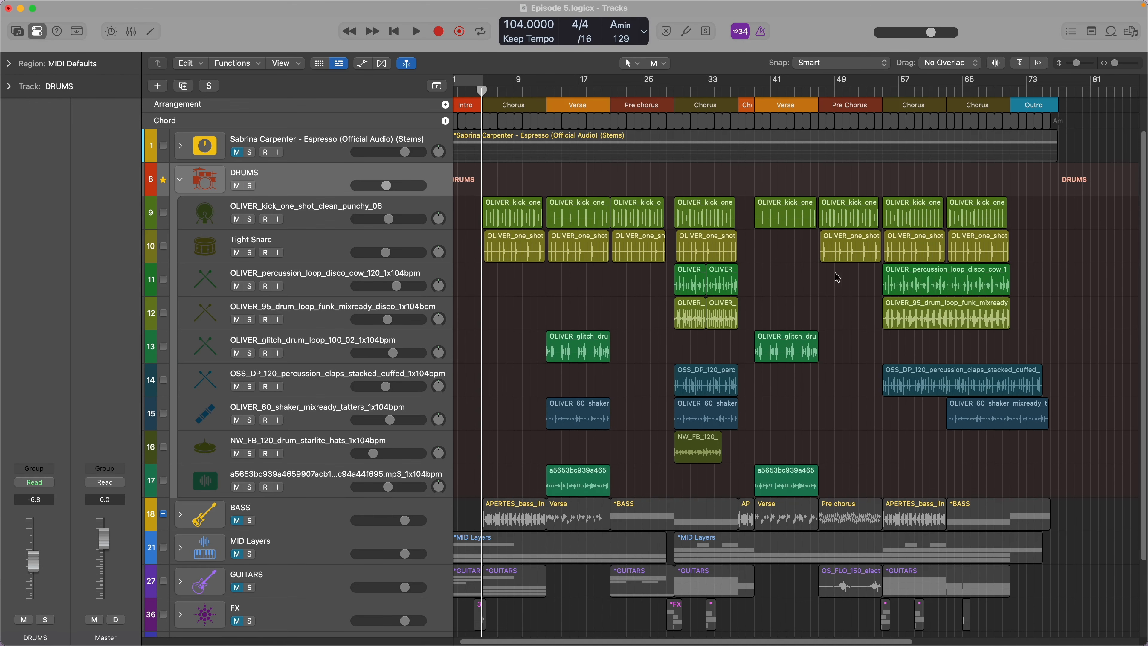
- Highlight the kick, snare and loop regions across the DRUMS tracks, clear the selection, and audition the drums from the Chorus at bar 5 onward
left_click_drag(1101, 344, 475, 180)
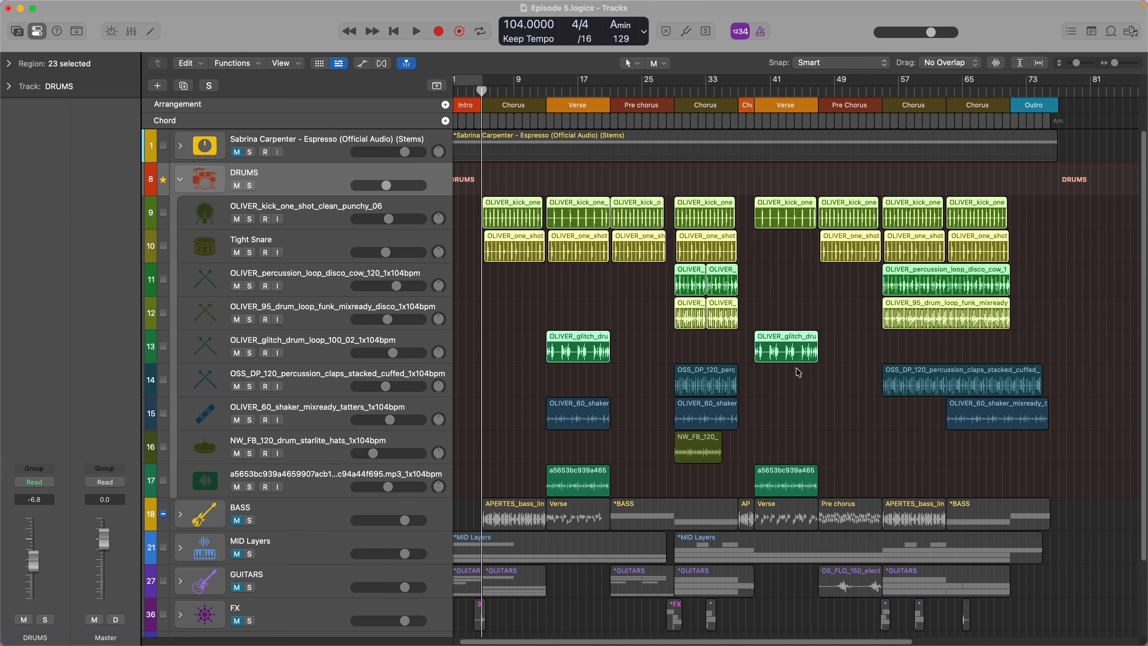
left_click_drag(1117, 460, 712, 479)
left_click(876, 433)
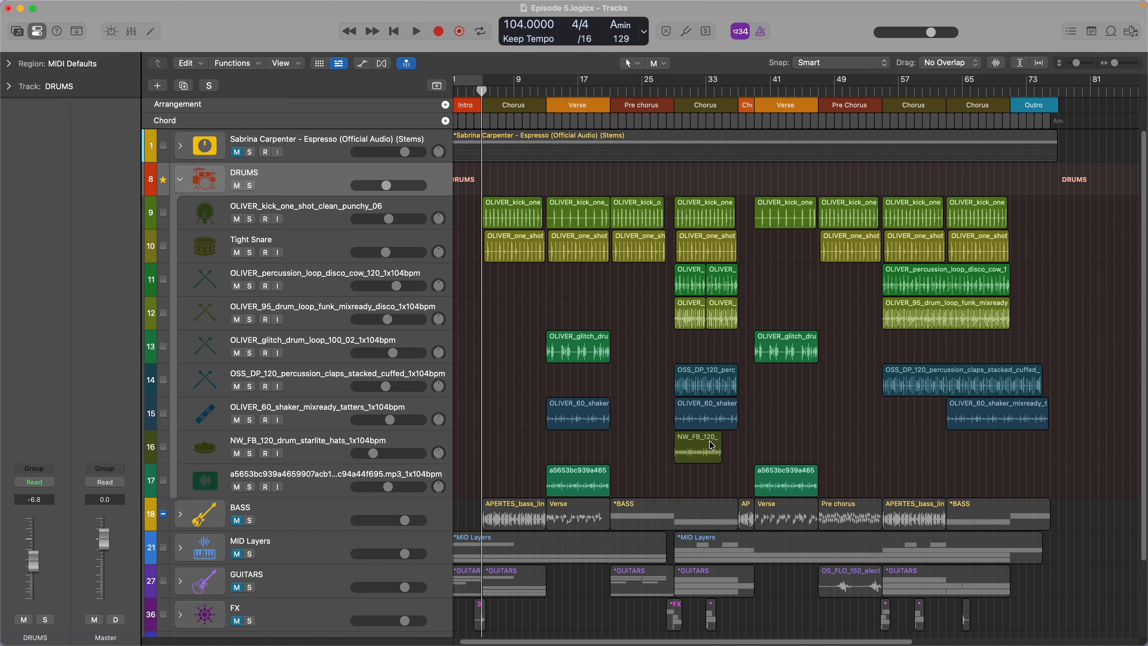
key("space")
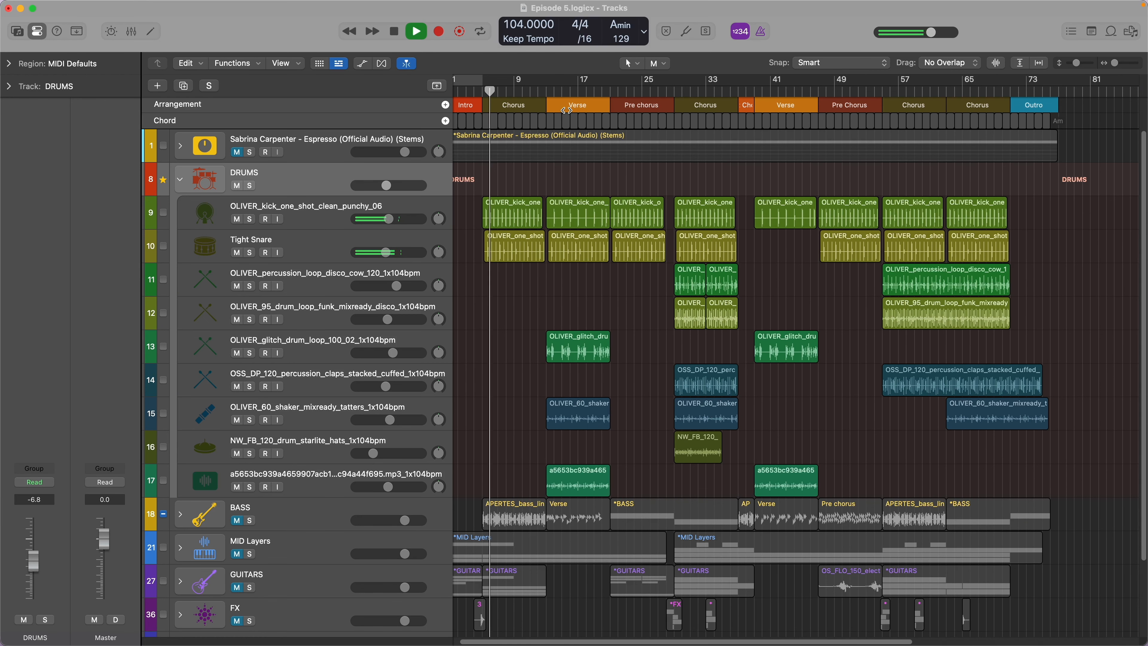
scroll(606, 397, "down", 1)
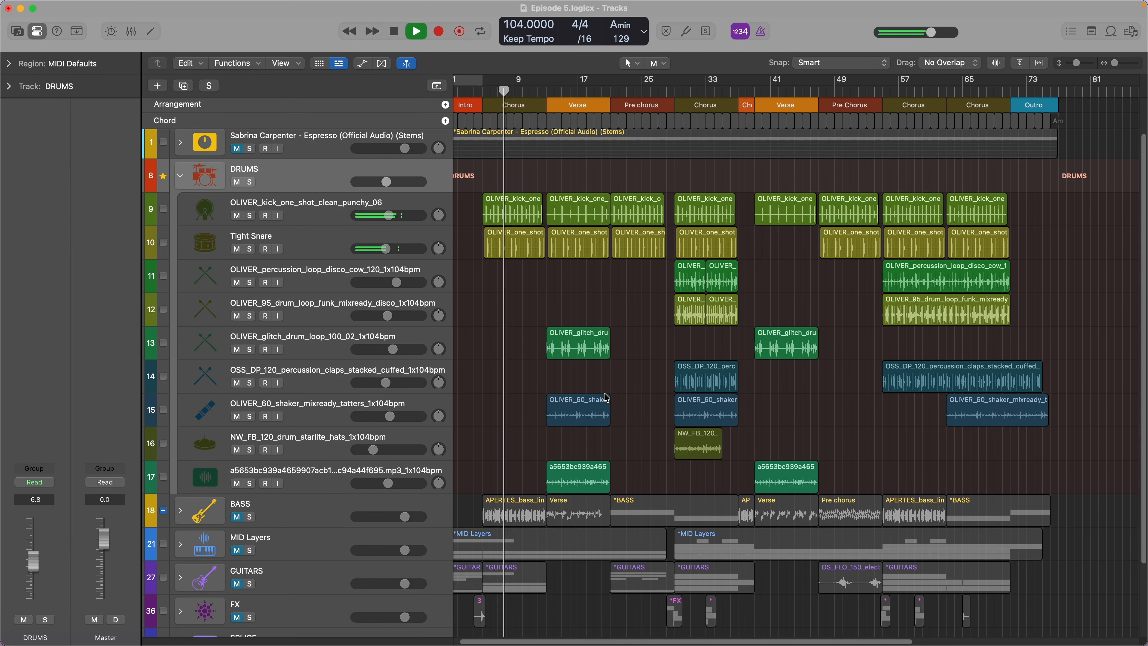
scroll(594, 308, "down", 1)
key("space")
- Audition the drums from the Pre chorus at bar 21, skipping ahead to the lead-in of the second Chorus
left_click(611, 92)
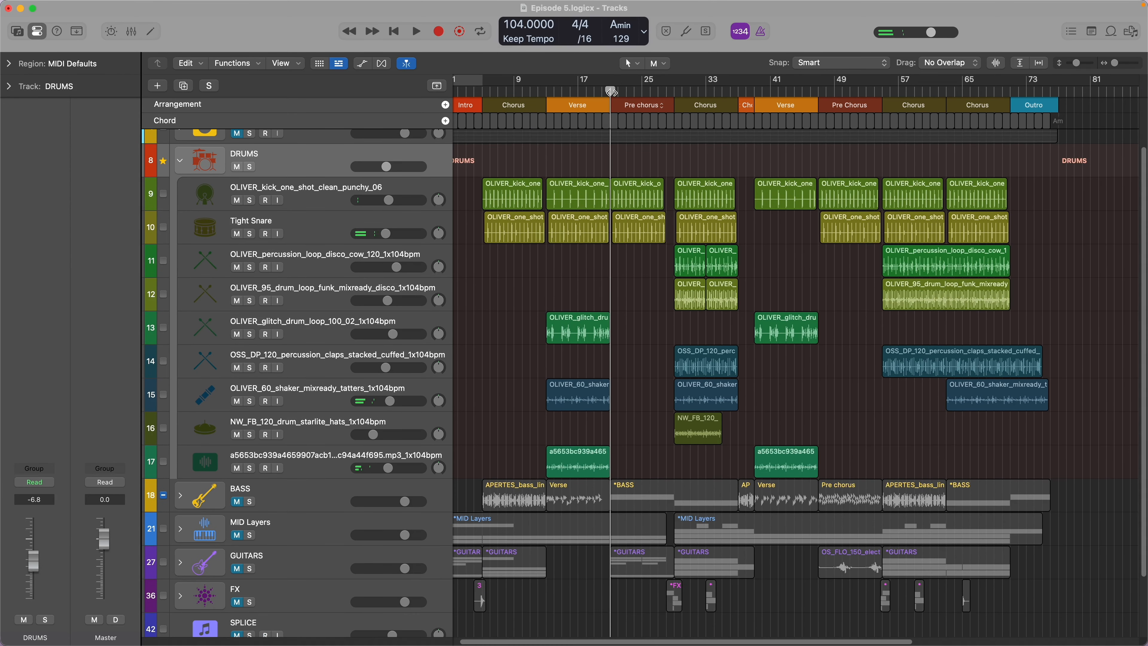
key("space")
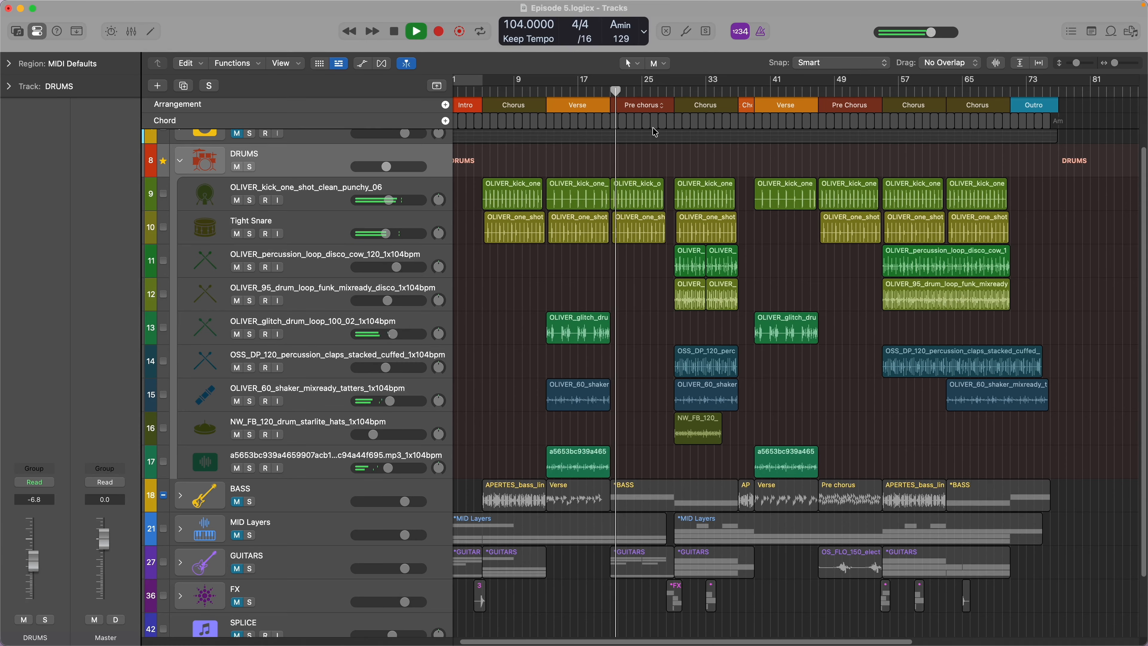
left_click(659, 92)
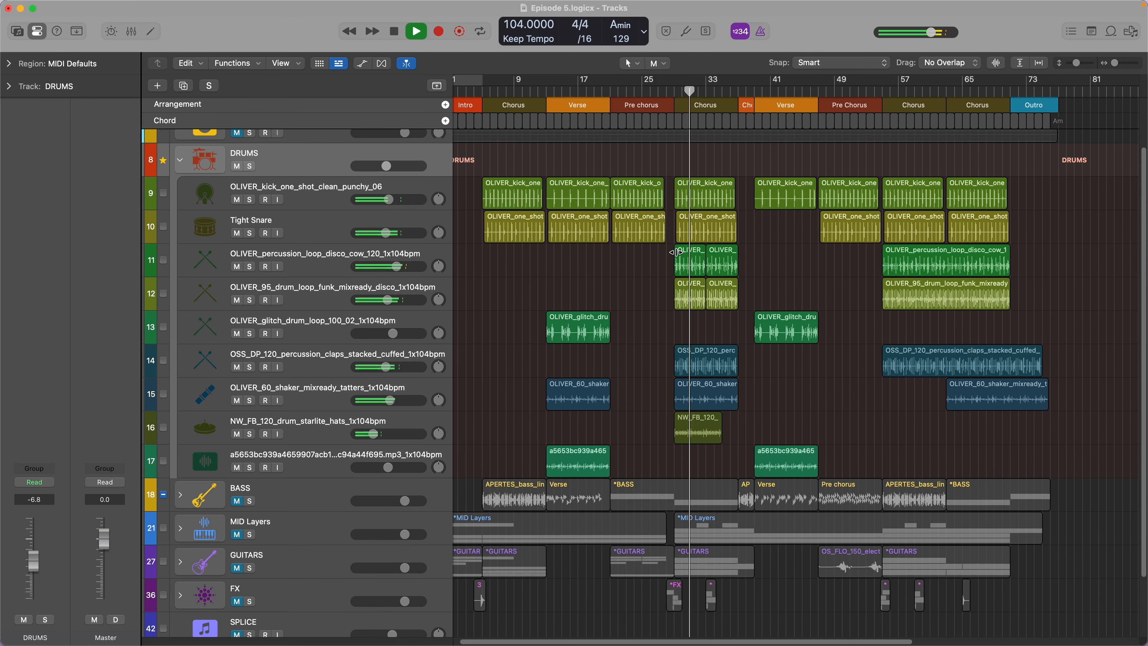
key("space")
- Continue auditioning the second Chorus while examining its layered percussion, claps, shaker and hi-hat tracks
scroll(676, 252, "down", 1)
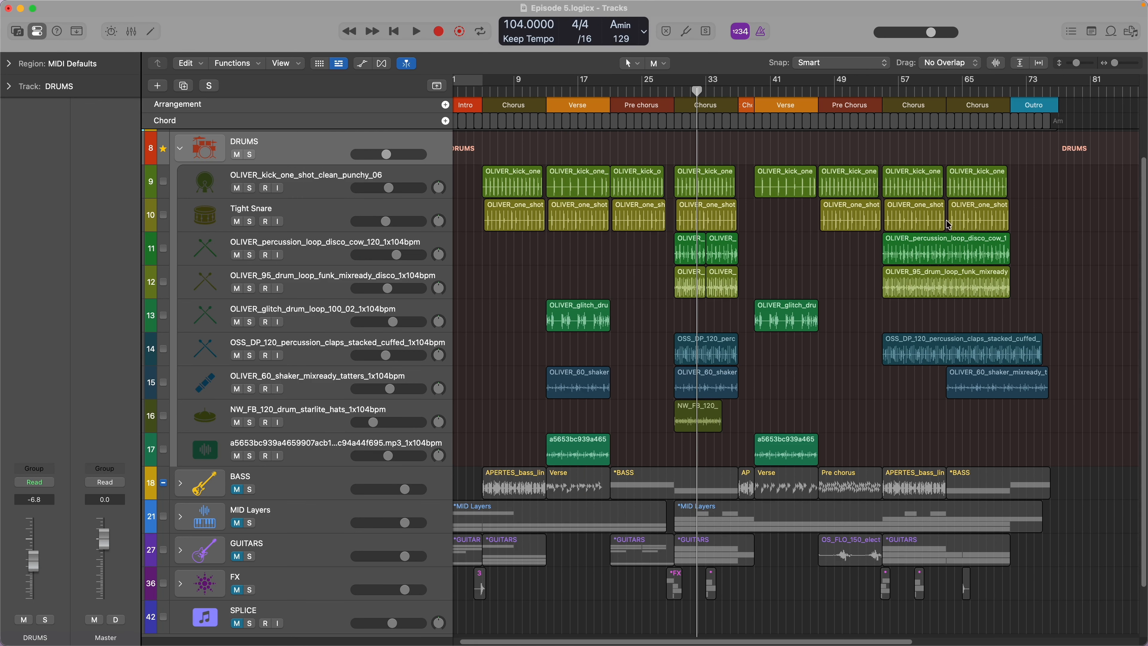
key("space")
scroll(736, 329, "down", 3)
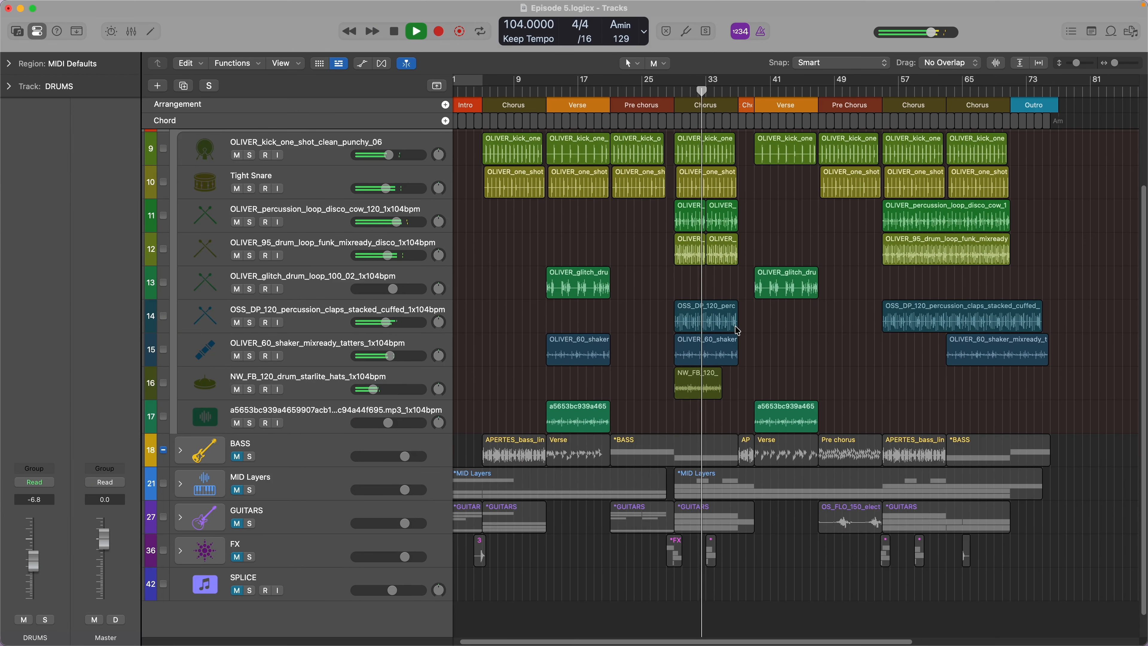
scroll(737, 331, "up", 5)
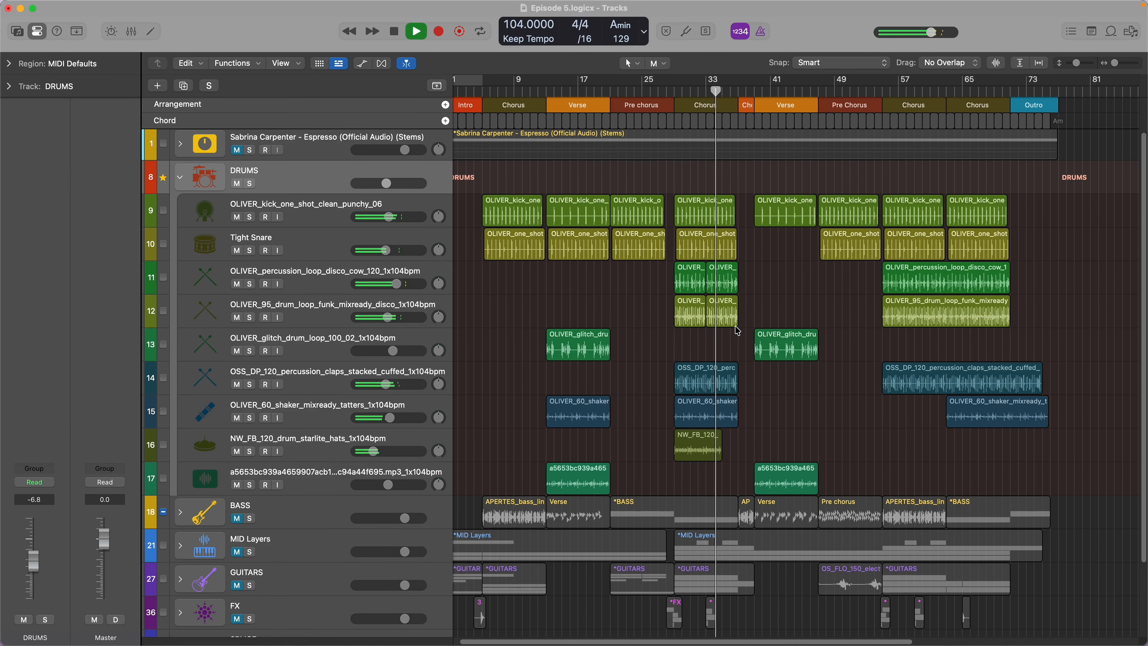
key("space")
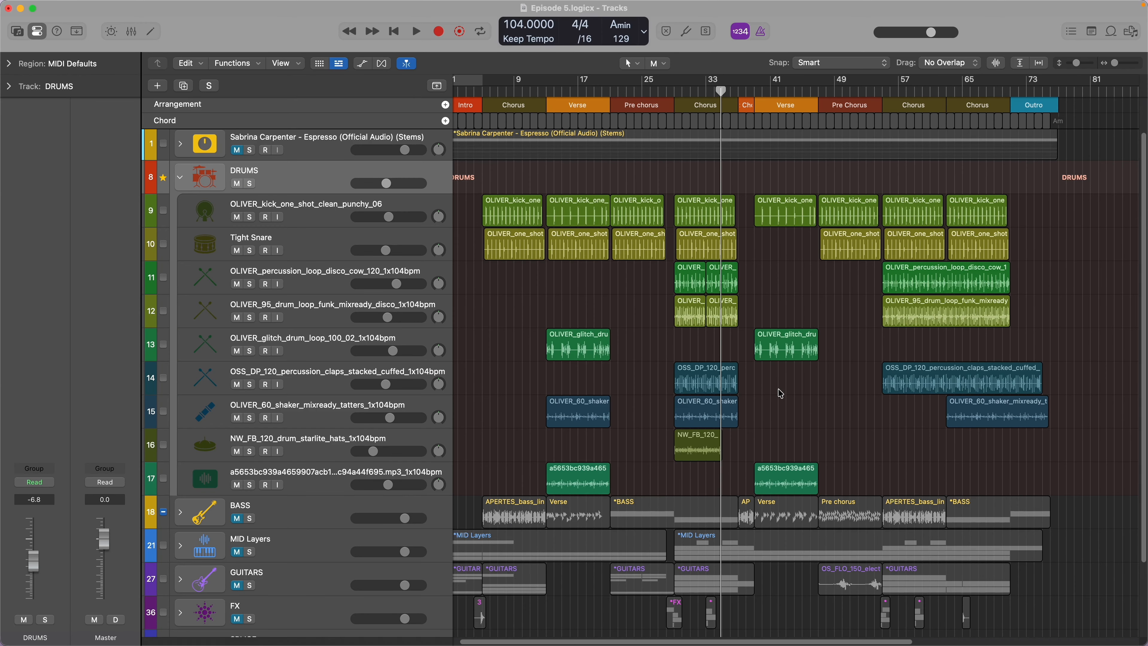
- Collapse the DRUMS stack, then expand and unmute the BASS stack
scroll(780, 393, "down", 2)
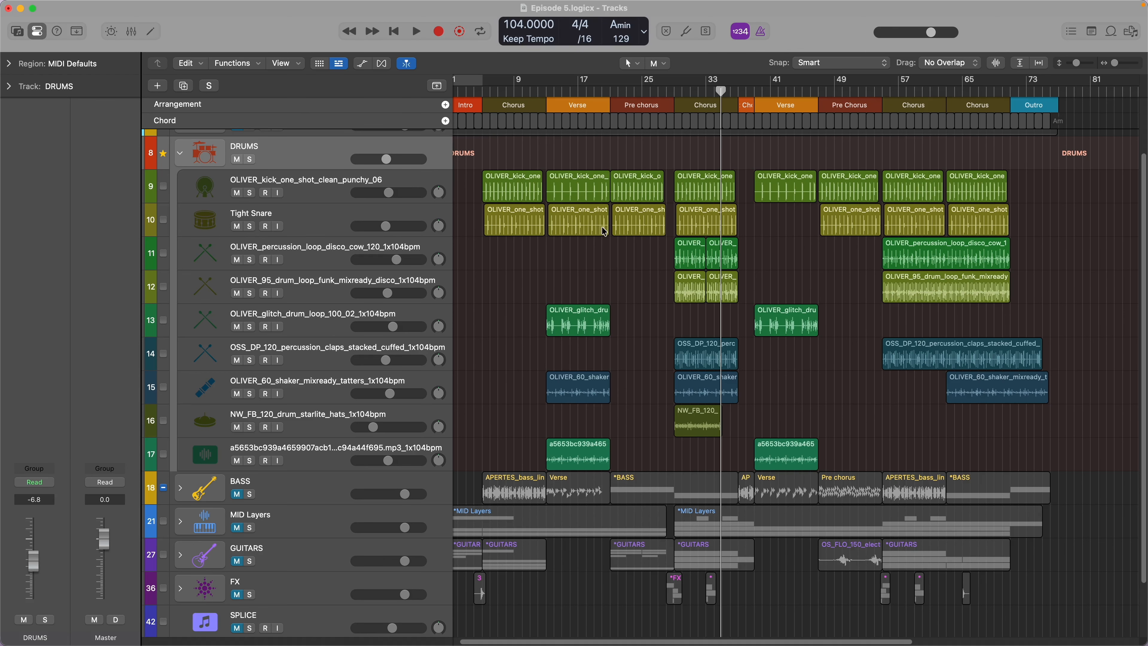
left_click(179, 153)
left_click(189, 219)
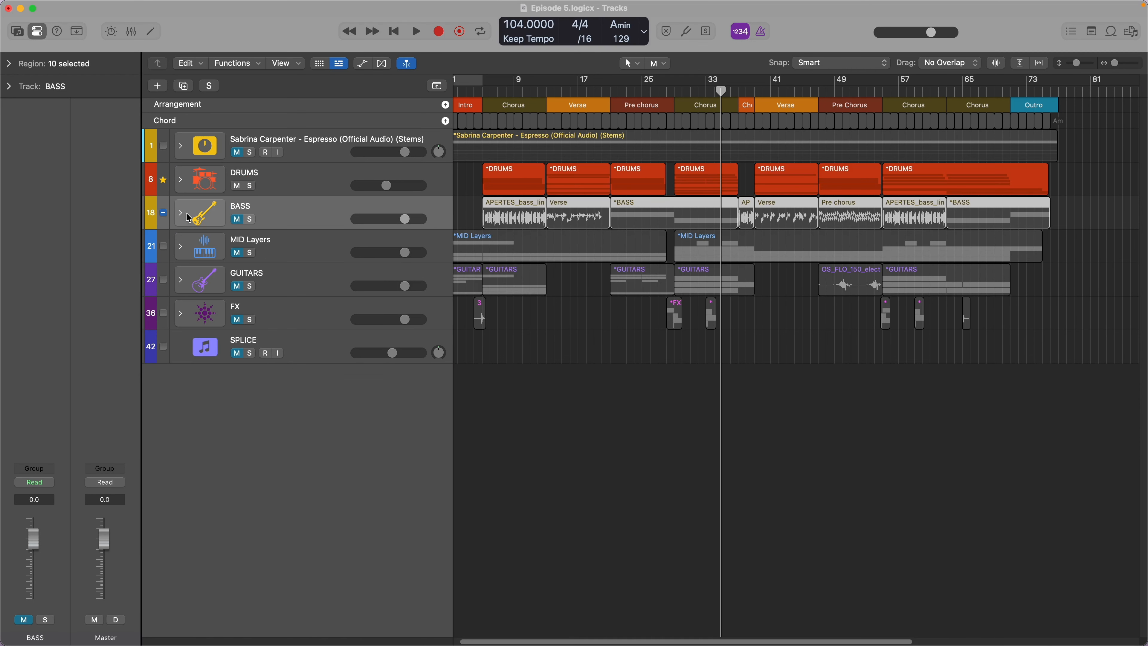
left_click(185, 212)
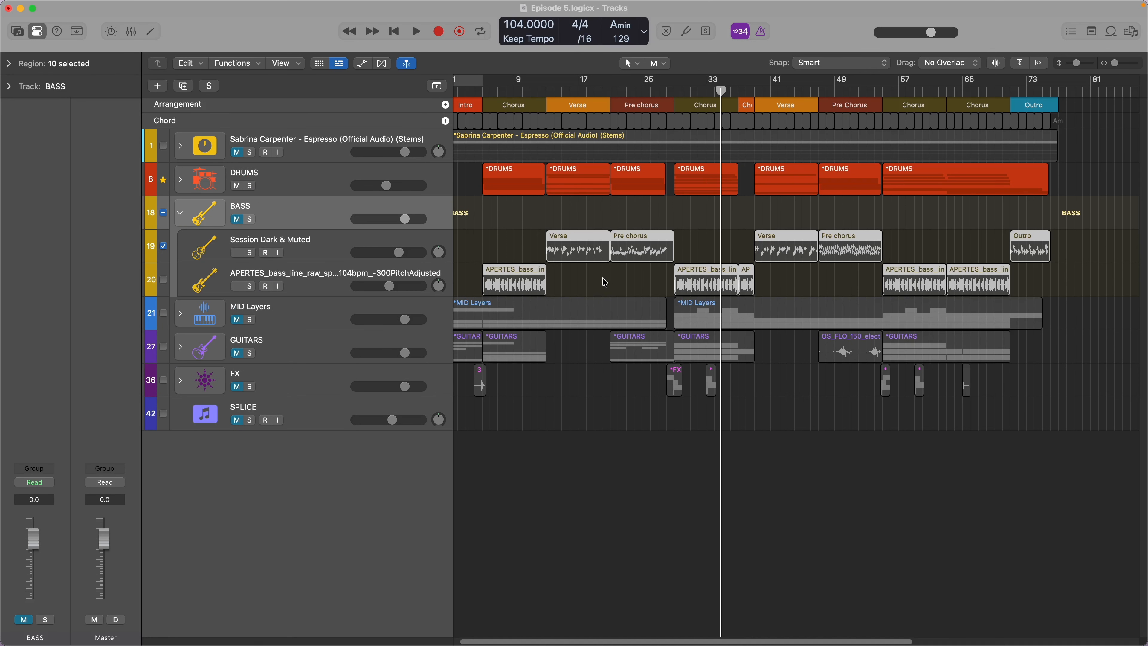
left_click(237, 219)
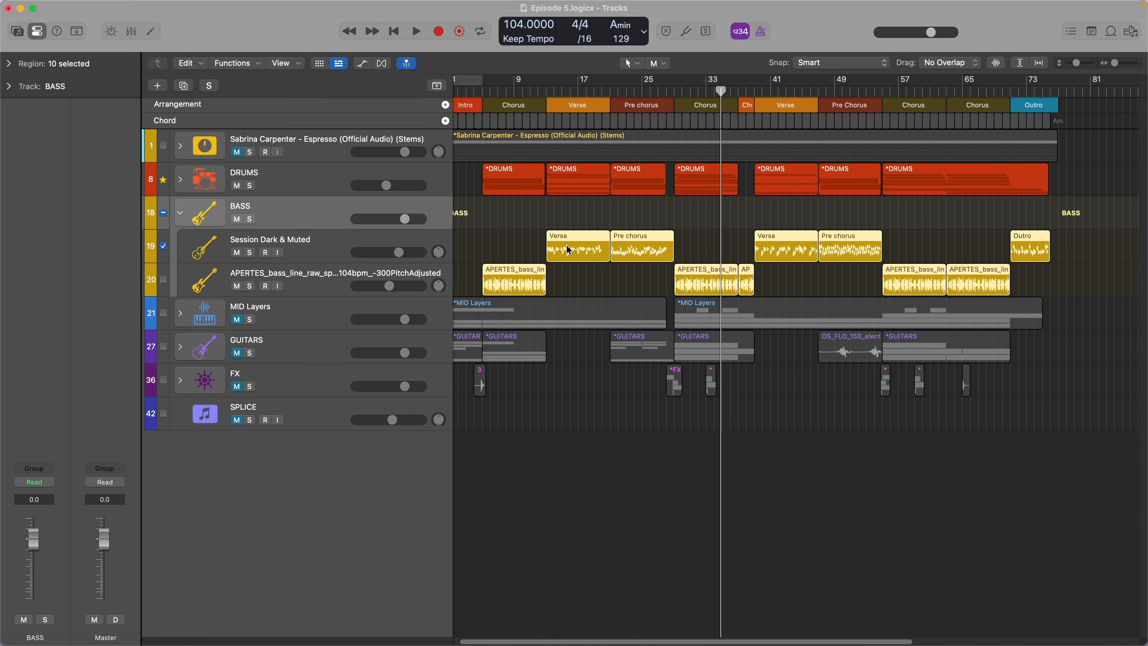
- Inspect the Session Dark & Muted and APERTES bass tracks, and audition the soloed BASS stack from the Chorus at bar 5
left_click(592, 250)
left_click(629, 248)
left_click(429, 256)
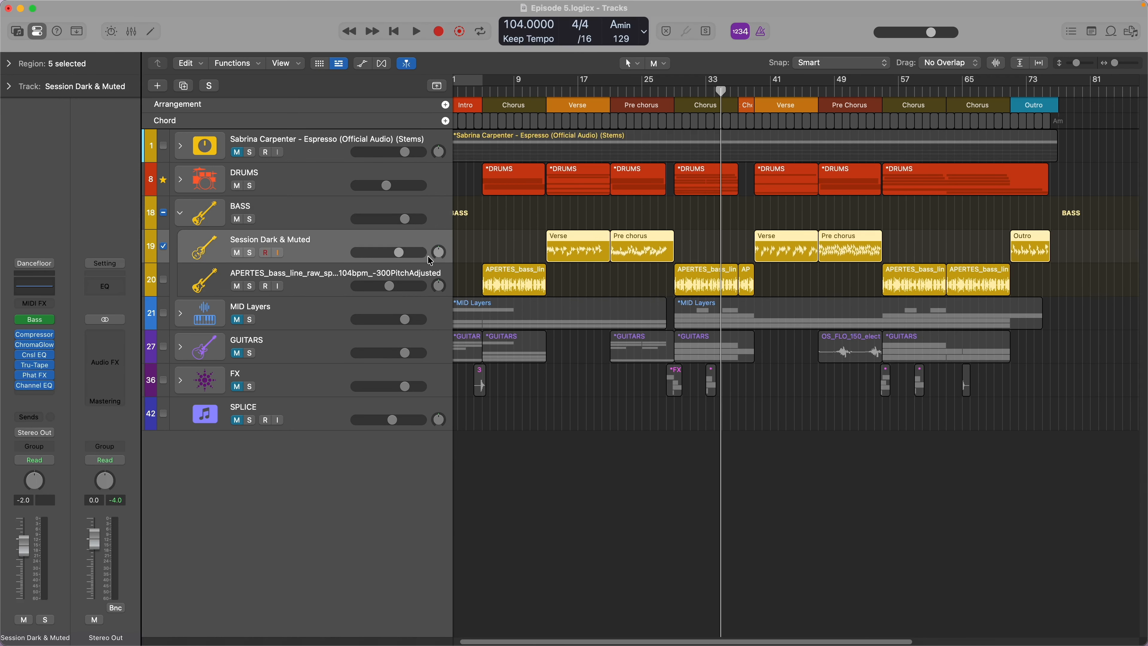
left_click(433, 277)
left_click(482, 271)
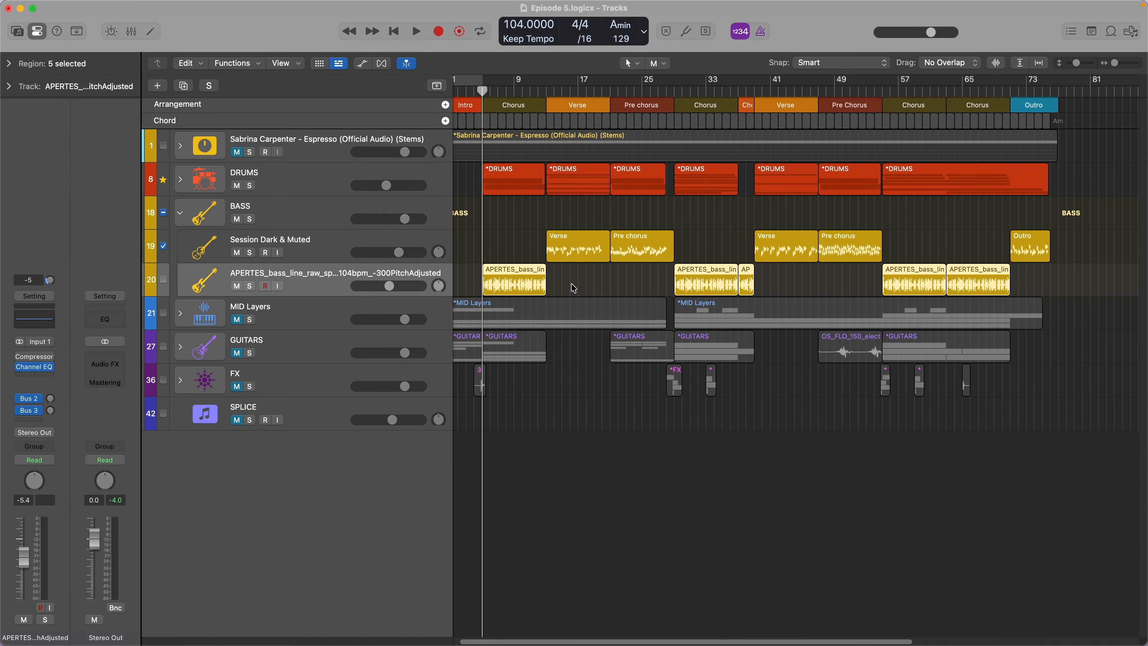
left_click(250, 220)
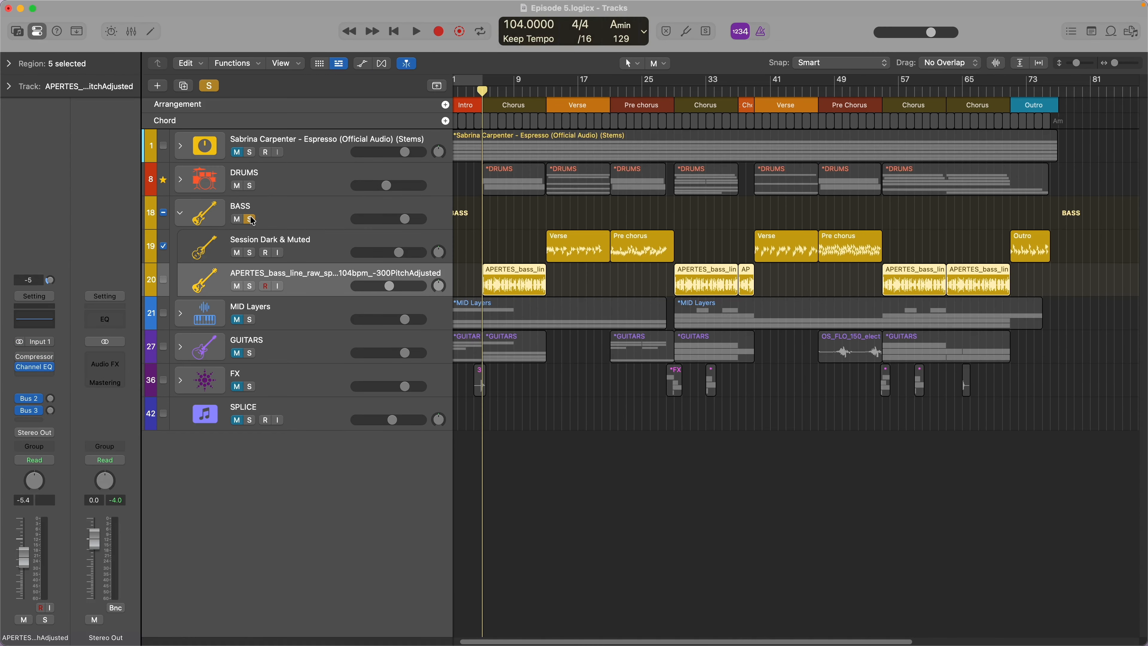
key("space")
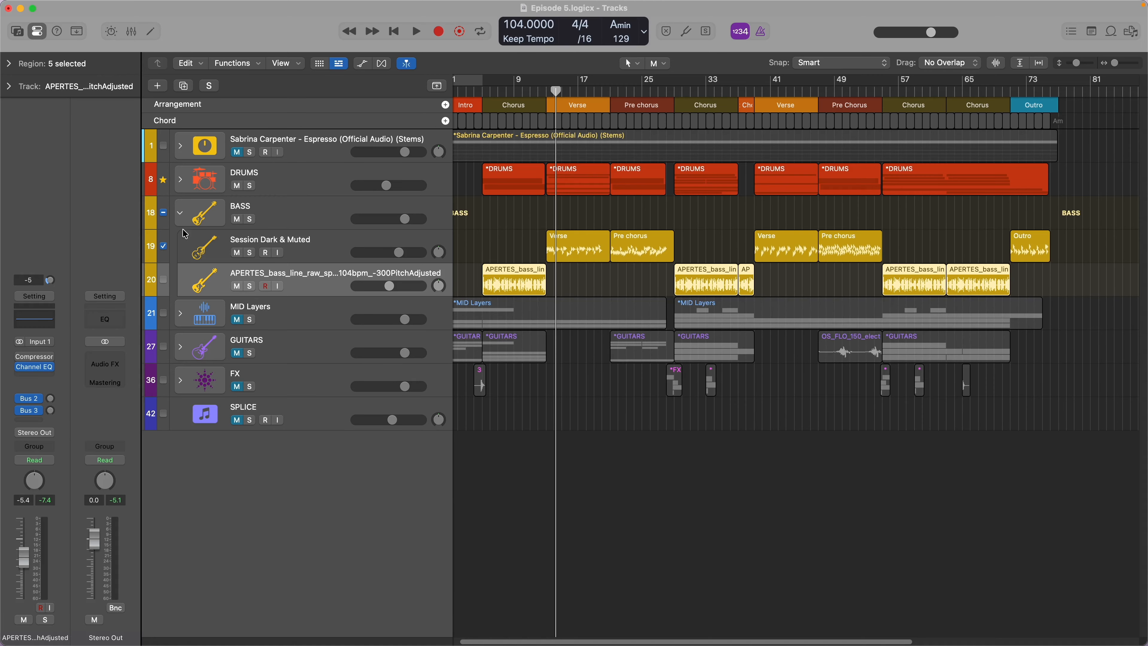
- Collapse BASS, expand MID Layers, and look through its Hook Synth bells, Northern Winds and 70s Analog Sequencer tracks
left_click(181, 213)
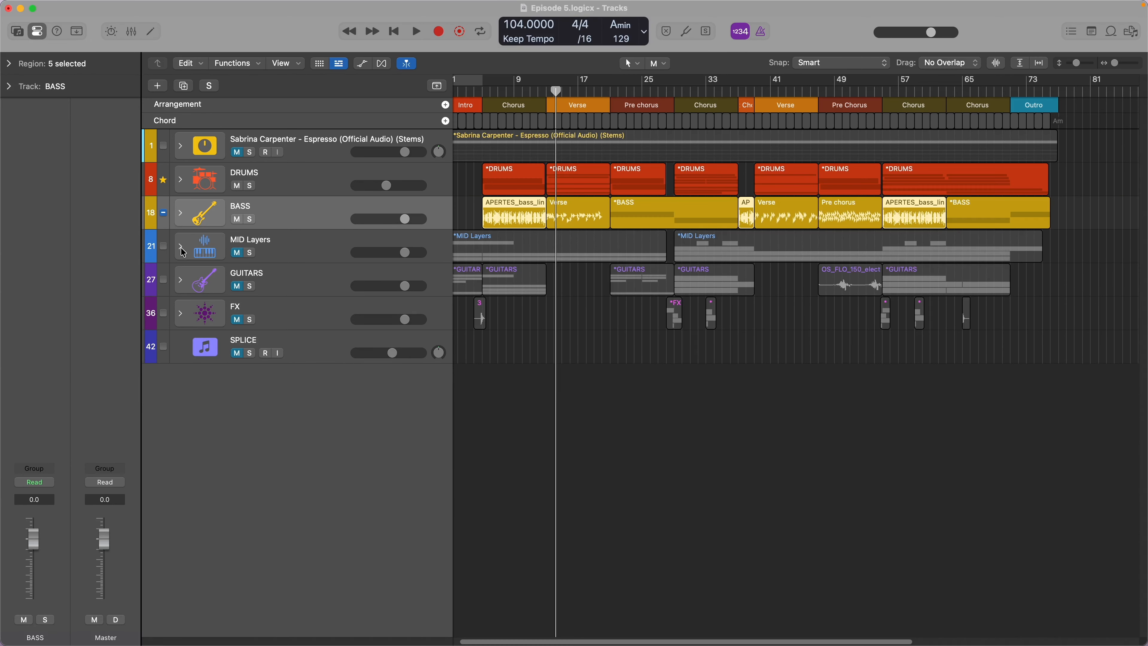
left_click(181, 247)
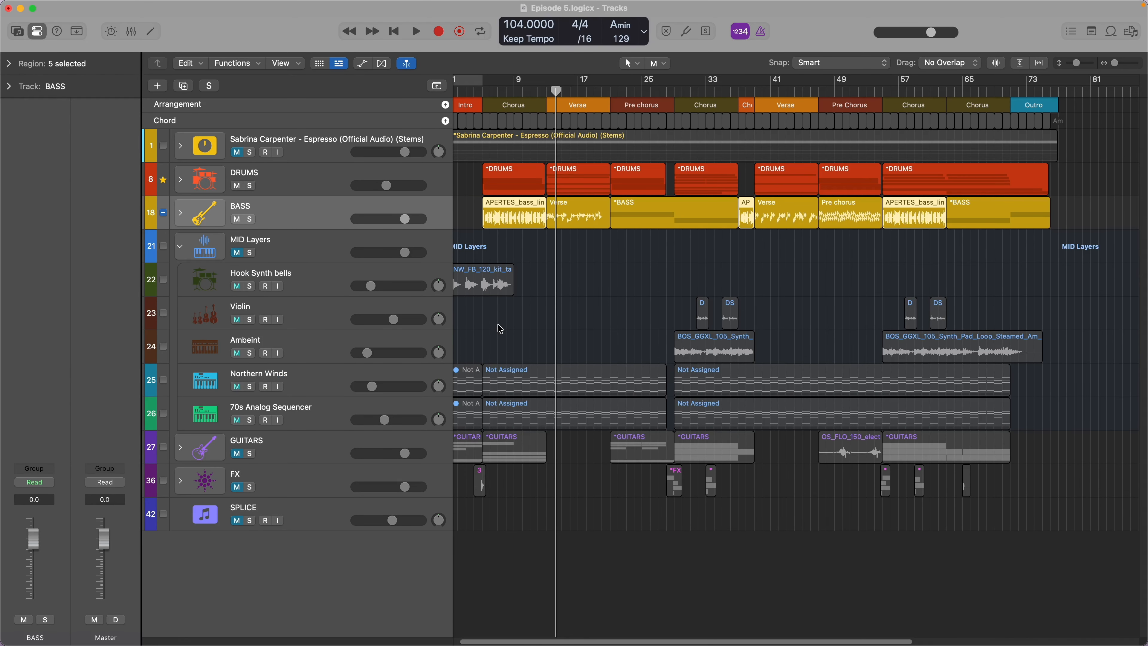
key("Return")
left_click(329, 285)
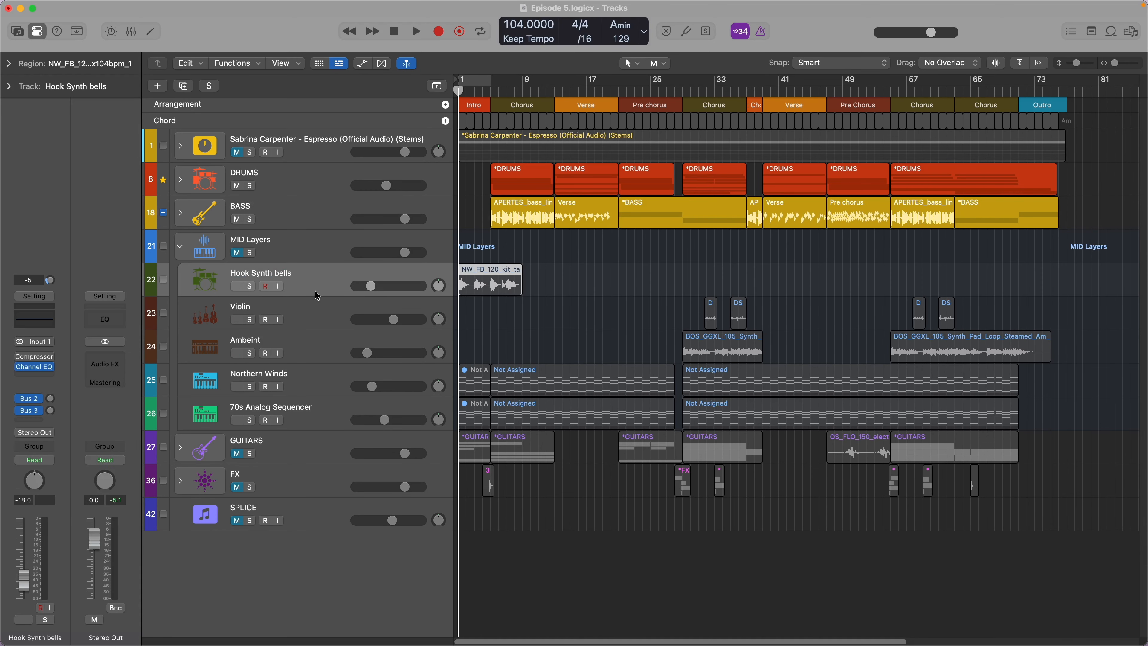
left_click(316, 382)
left_click(319, 415)
left_click(302, 375)
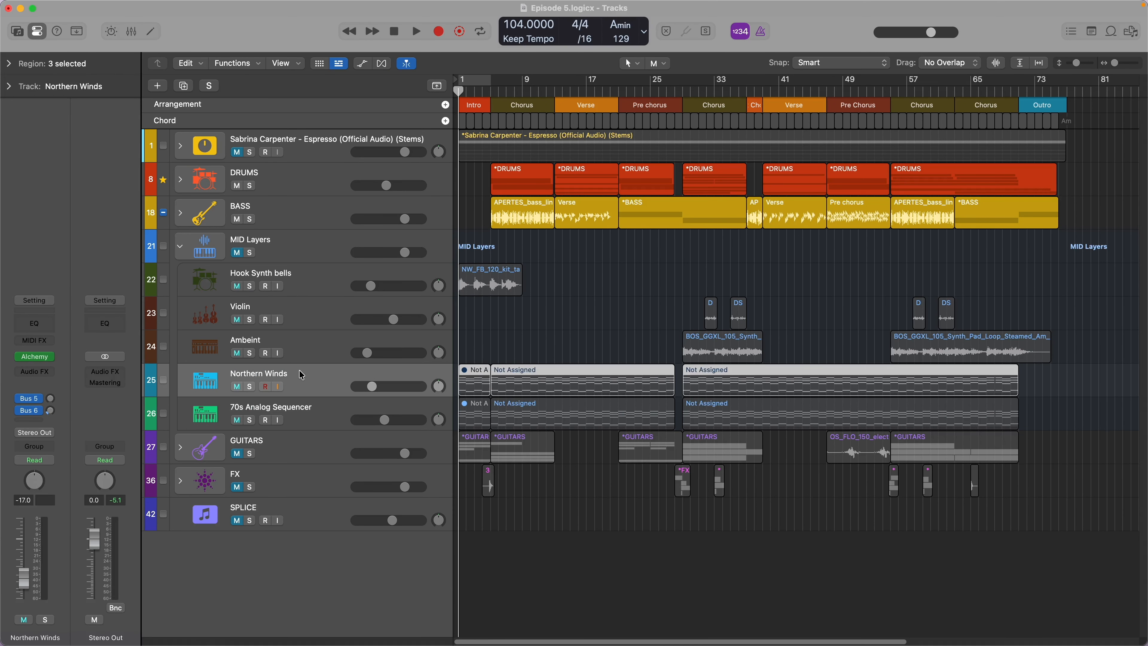
- Solo the Northern Winds synth track and audition its chords from the Chorus at bar 5
left_click(250, 387)
left_click(491, 89)
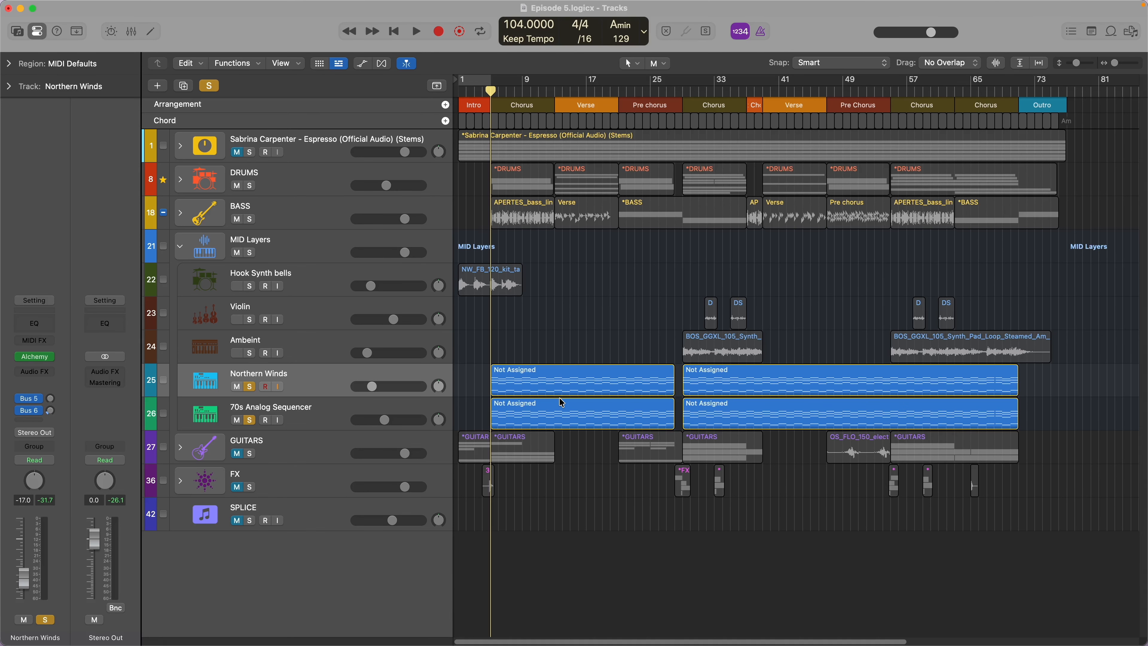
key("space")
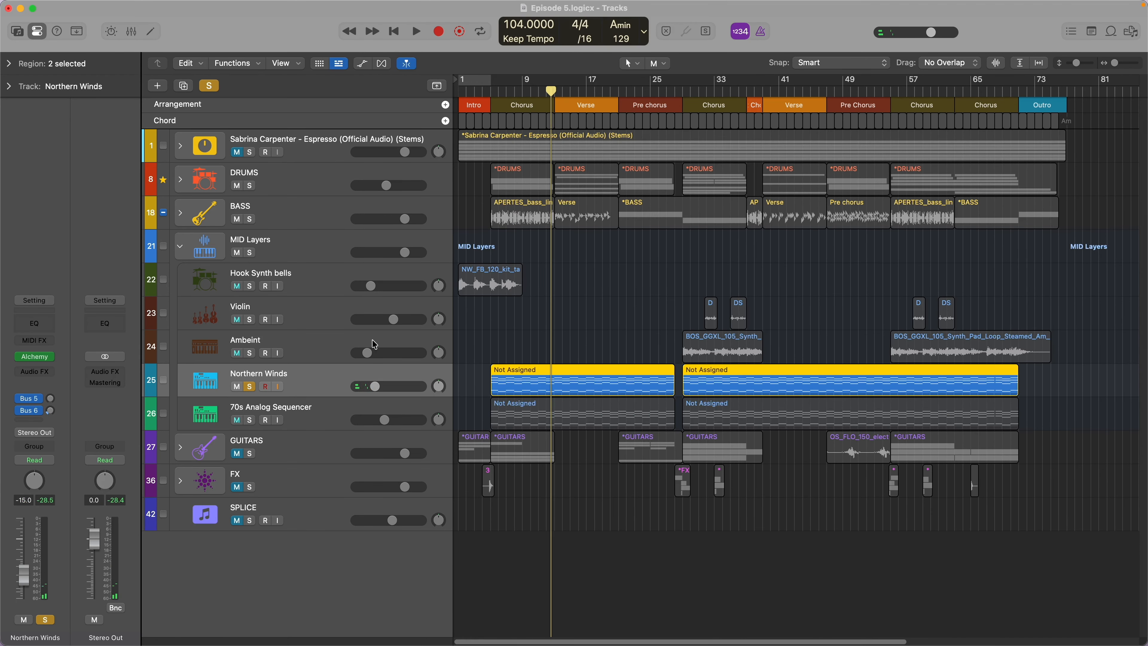
- Solo the Hook Synth bells track and audition its loop from the start of the song
key("Return")
left_click(352, 277)
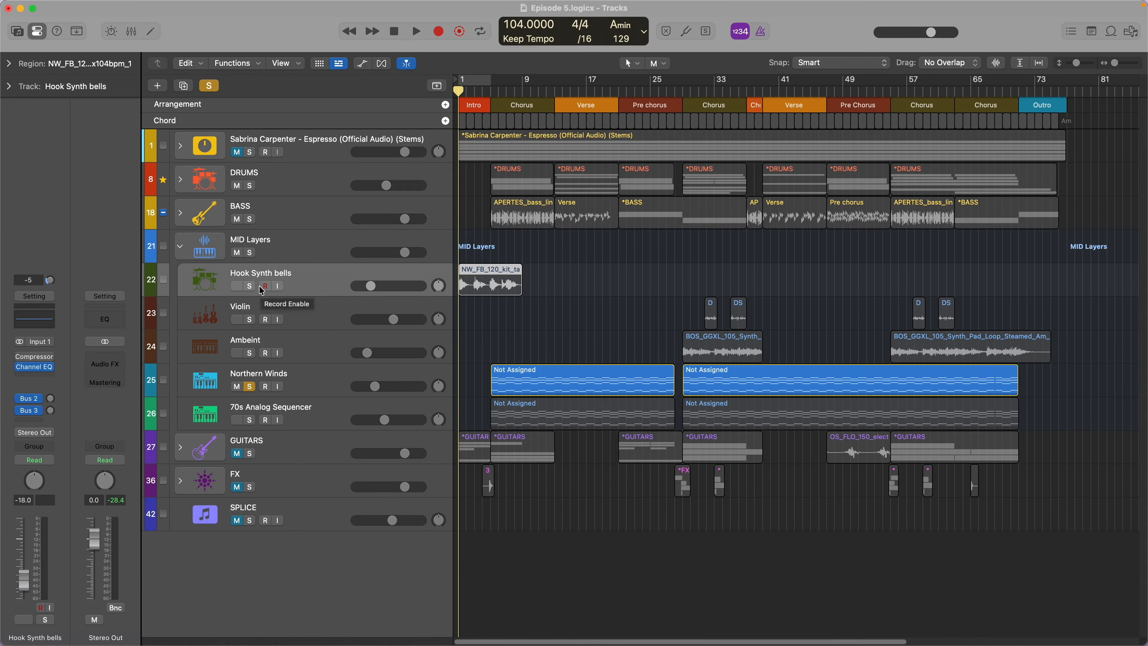
key("s")
key("space")
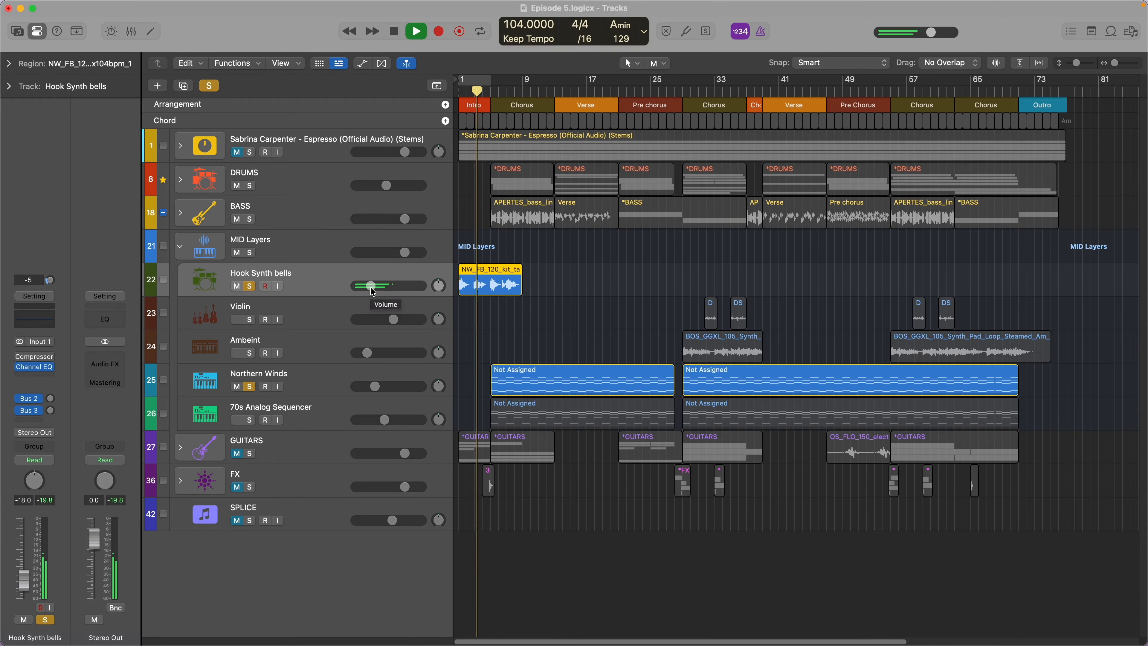
key("space")
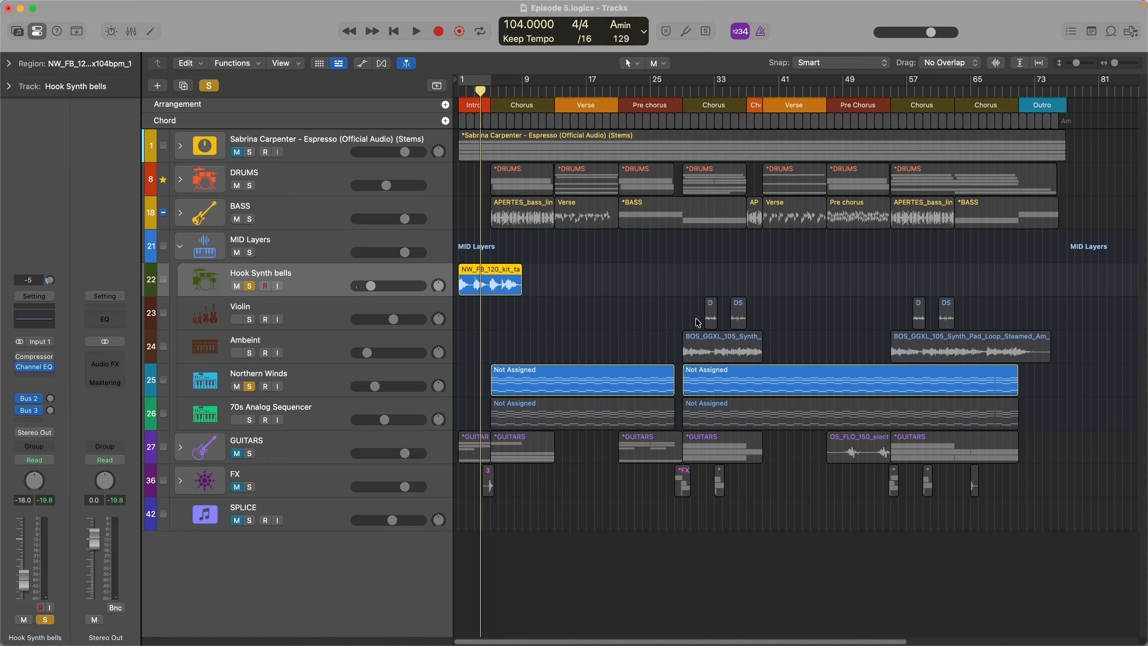
- Select the first 70s Analog Sequencer region and move the playhead to the second Chorus at bar 29
left_click(594, 426)
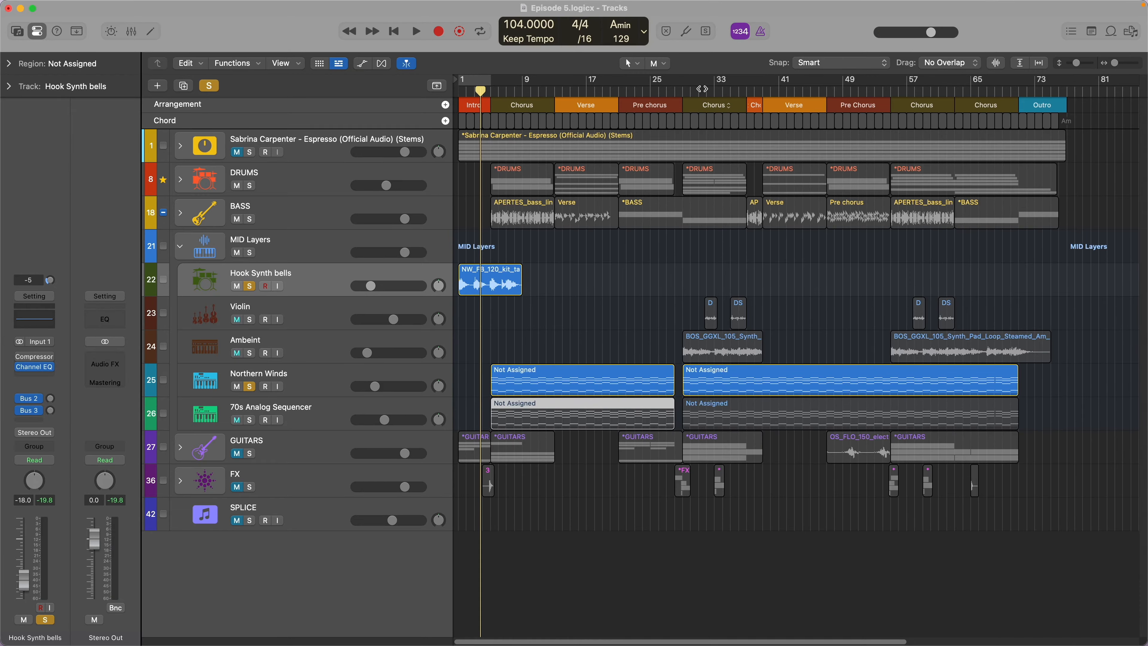
left_click_drag(703, 89, 679, 106)
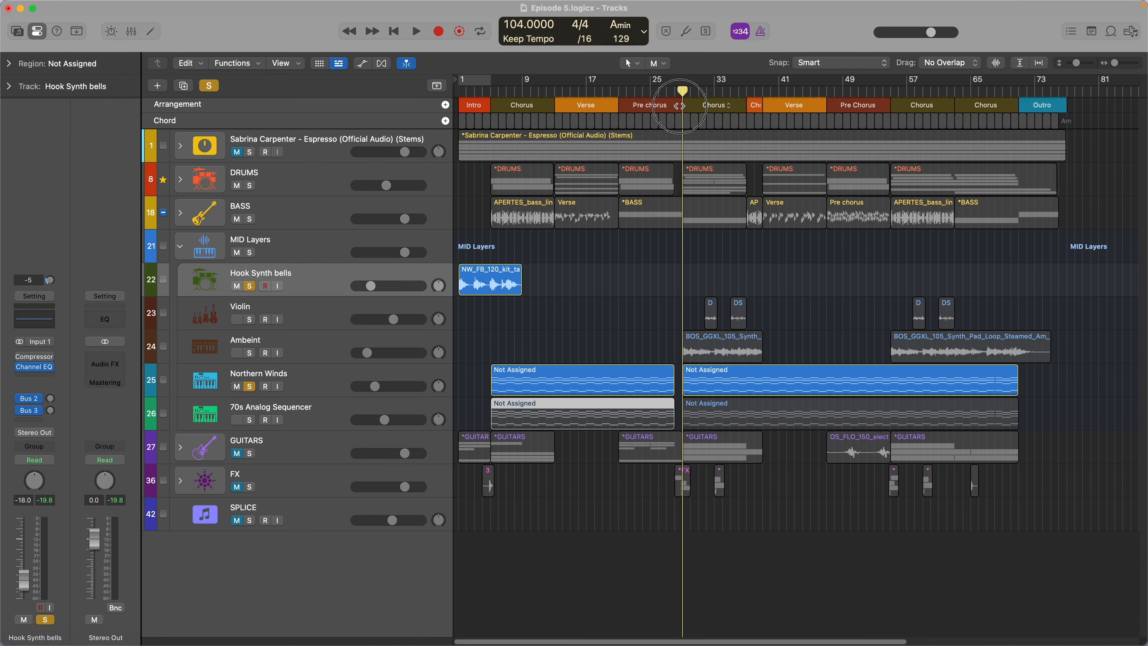